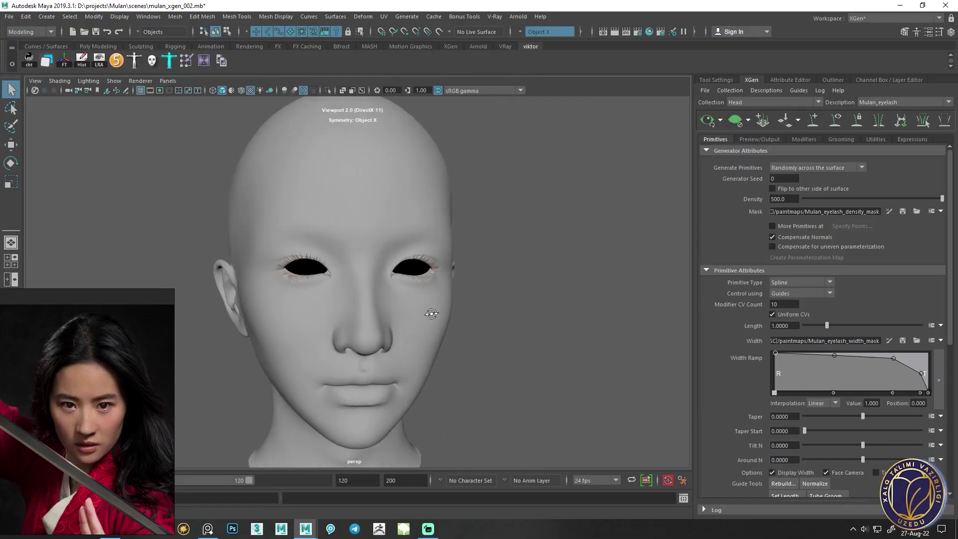
Select the Mulan head mesh, switch to Face mode, and pick a forehead face
alt+drag(432, 313, 428, 316)
click(423, 322)
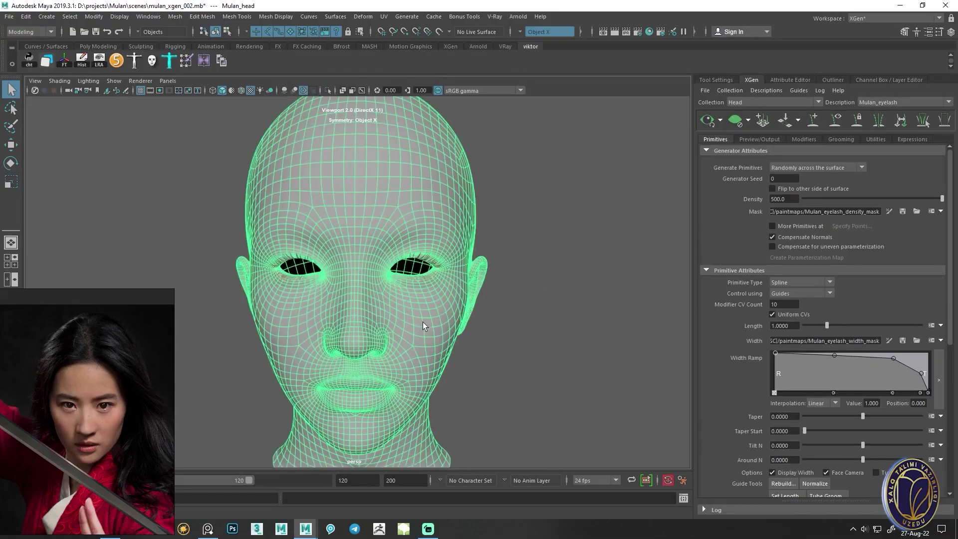
right_drag(421, 318, 422, 282)
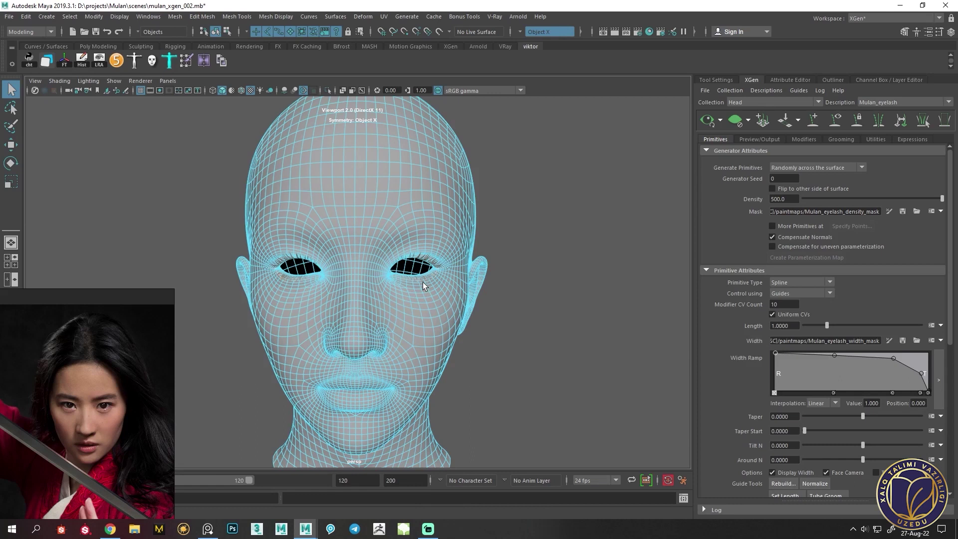
alt+drag(423, 282, 502, 236)
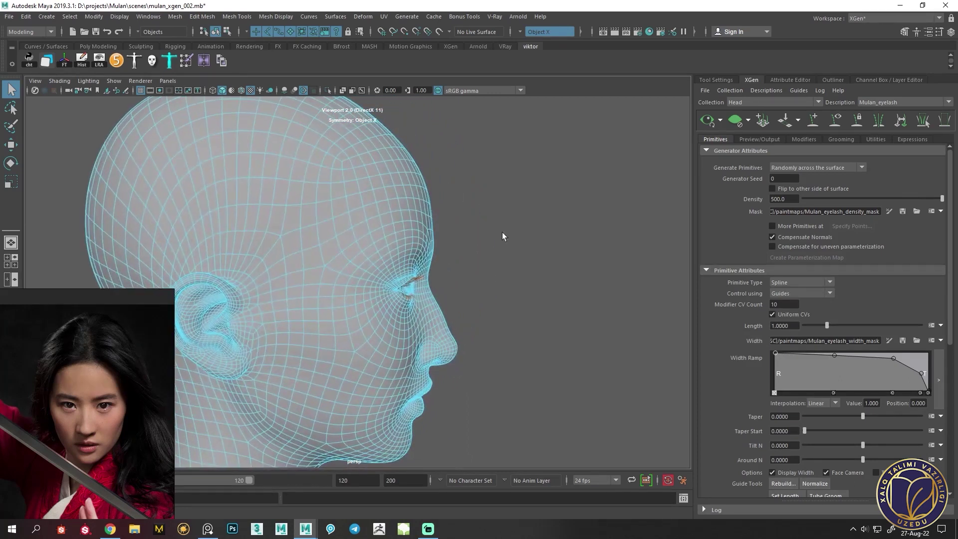
mouse_move(397, 234)
mouse_down()
mouse_move(392, 243)
mouse_move(417, 265)
mouse_up()
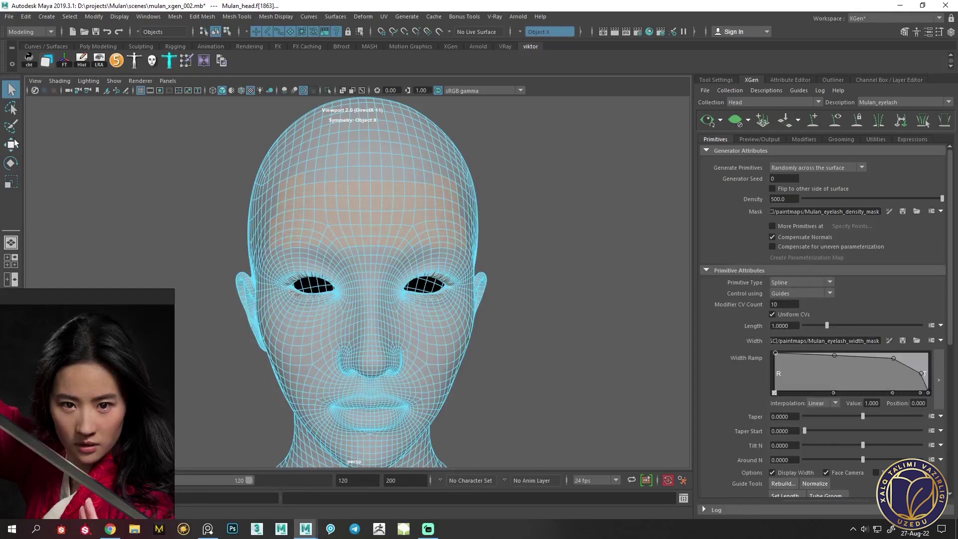
Activate the Paint Selection Tool and orbit around the head to the front
click(12, 128)
alt+drag(354, 235, 376, 223)
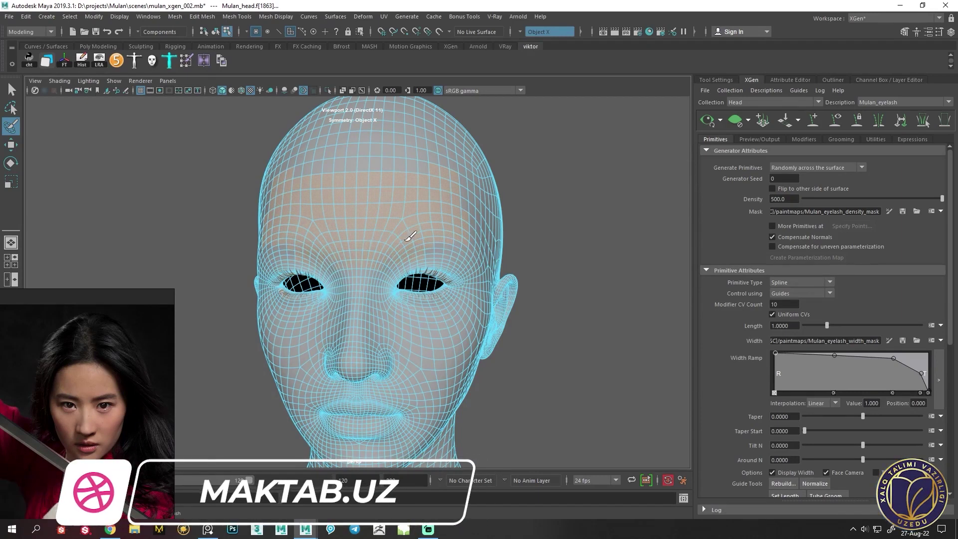
alt+drag(456, 227, 410, 223)
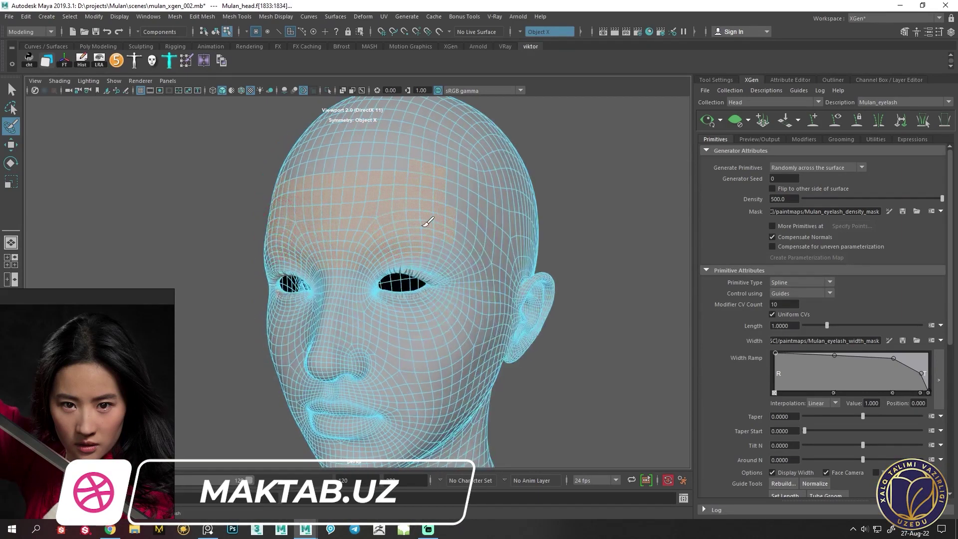
mouse_move(347, 159)
alt+mouse_down()
mouse_move(377, 199)
mouse_move(339, 202)
alt+mouse_up()
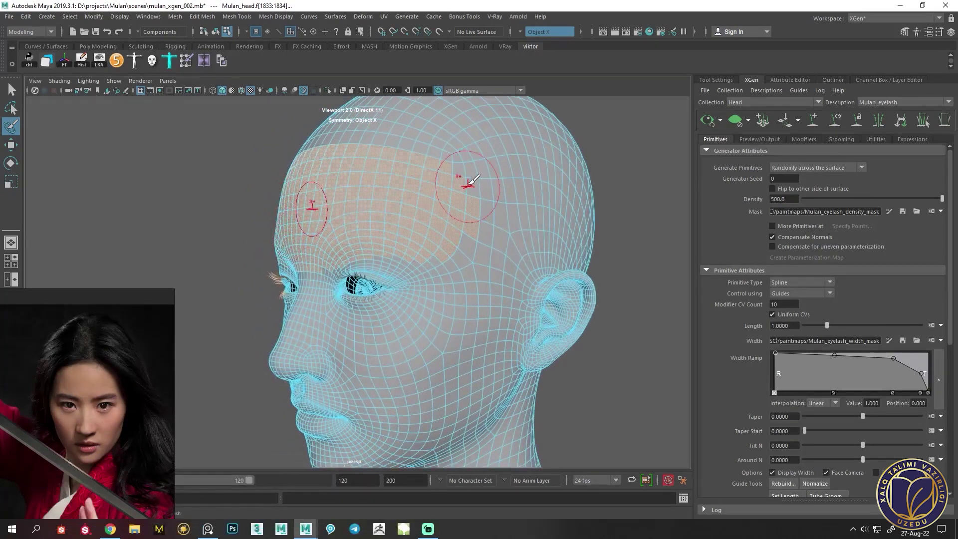
mouse_move(370, 134)
alt+mouse_down()
mouse_move(427, 160)
mouse_move(449, 150)
alt+mouse_up()
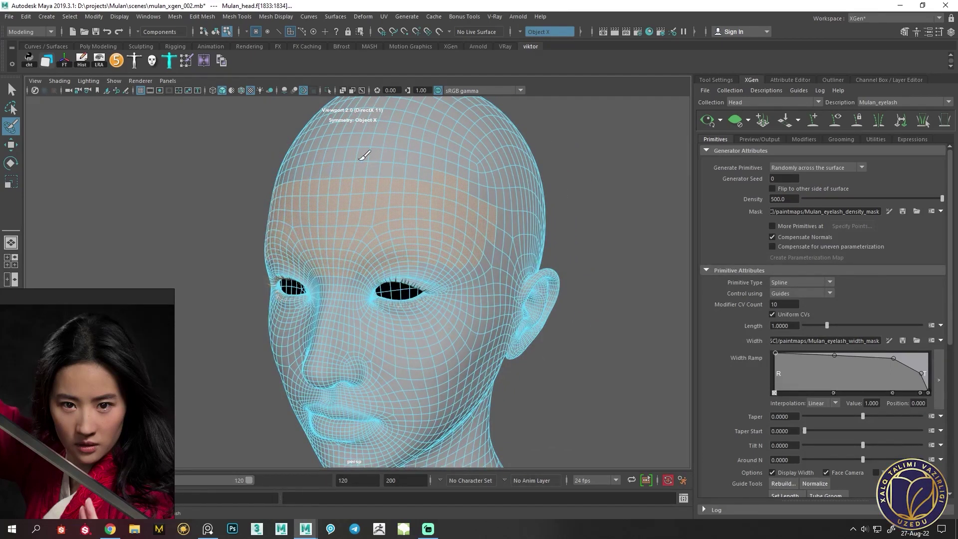
mouse_move(374, 214)
alt+mouse_down()
mouse_move(408, 219)
mouse_move(446, 206)
alt+mouse_up()
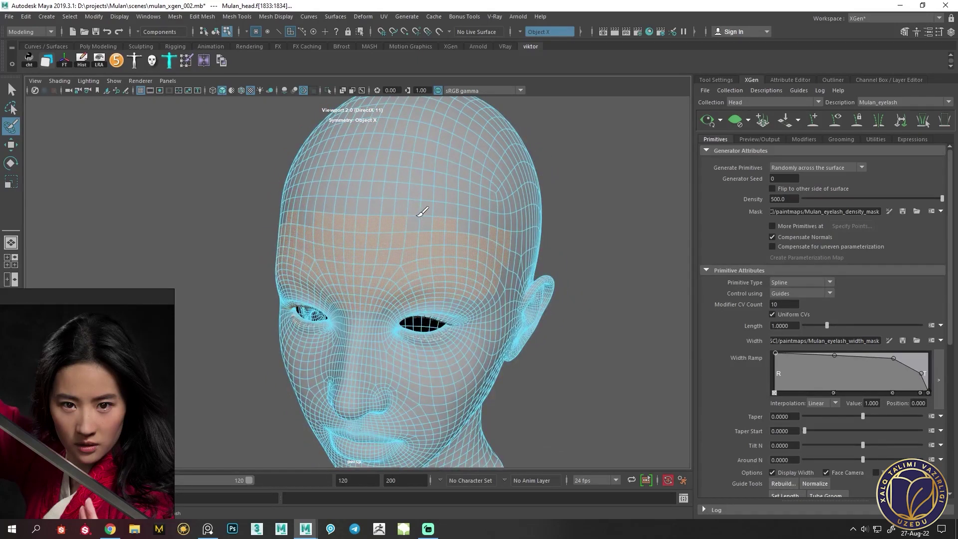
mouse_move(451, 212)
alt+mouse_down()
mouse_move(423, 210)
mouse_move(399, 232)
alt+mouse_up()
mouse_move(478, 233)
alt+mouse_down()
mouse_move(395, 246)
mouse_move(375, 213)
mouse_move(384, 253)
mouse_move(362, 325)
alt+mouse_up()
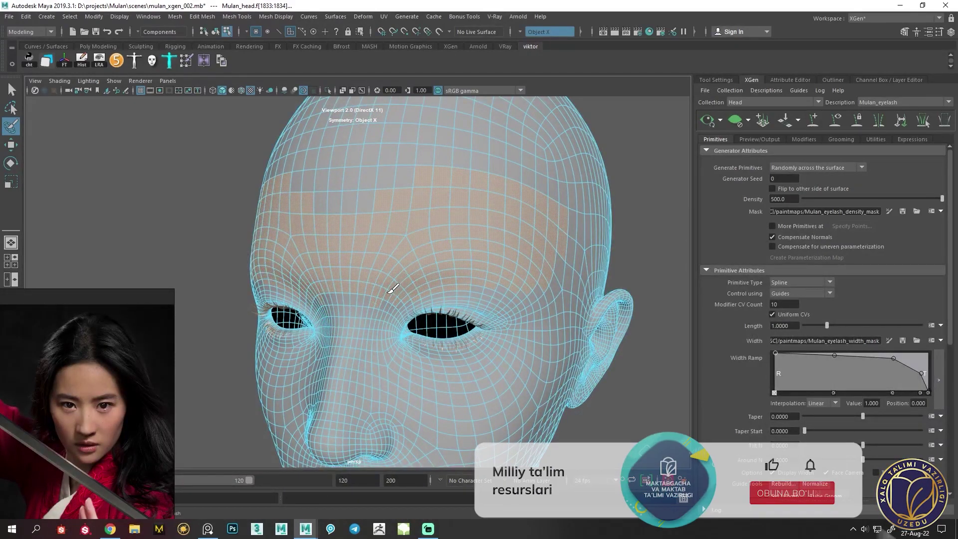
Shrink the paint brush to a small radius and frame the brow frontally
drag(392, 291, 385, 289)
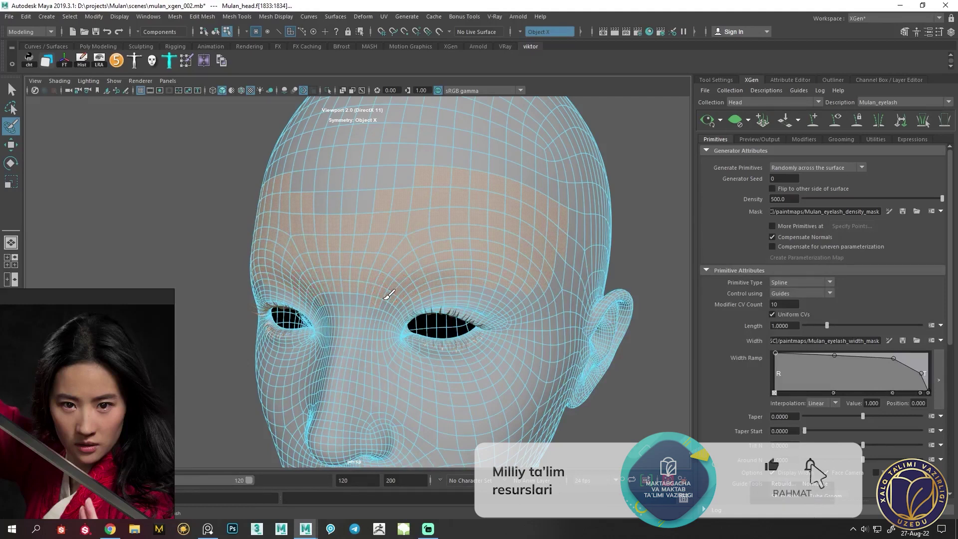
scroll(407, 304, up, 2)
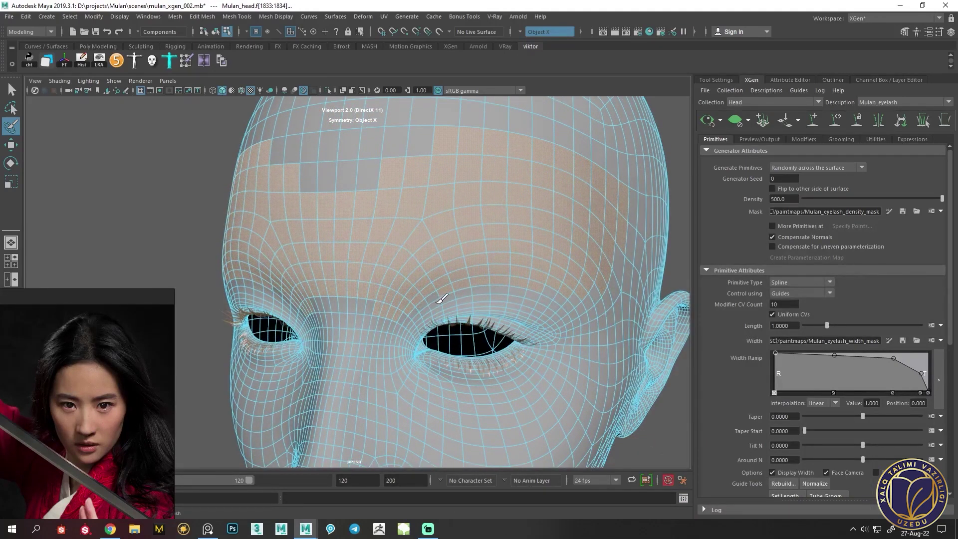
scroll(463, 297, down, 2)
mouse_move(462, 297)
alt+mouse_down()
mouse_move(434, 259)
mouse_move(368, 252)
alt+mouse_up()
scroll(469, 235, up, 2)
scroll(469, 234, down, 2)
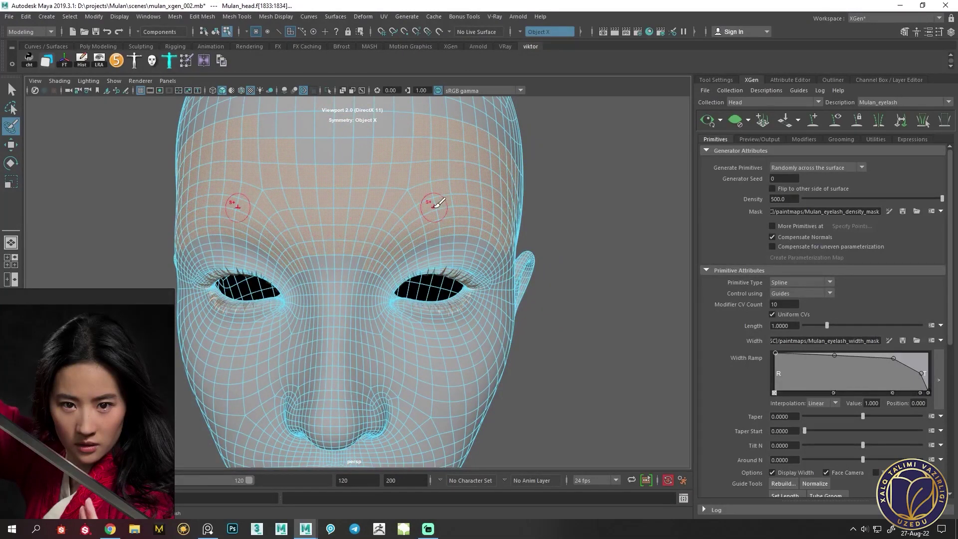
scroll(438, 204, down, 2)
alt+drag(359, 215, 386, 225)
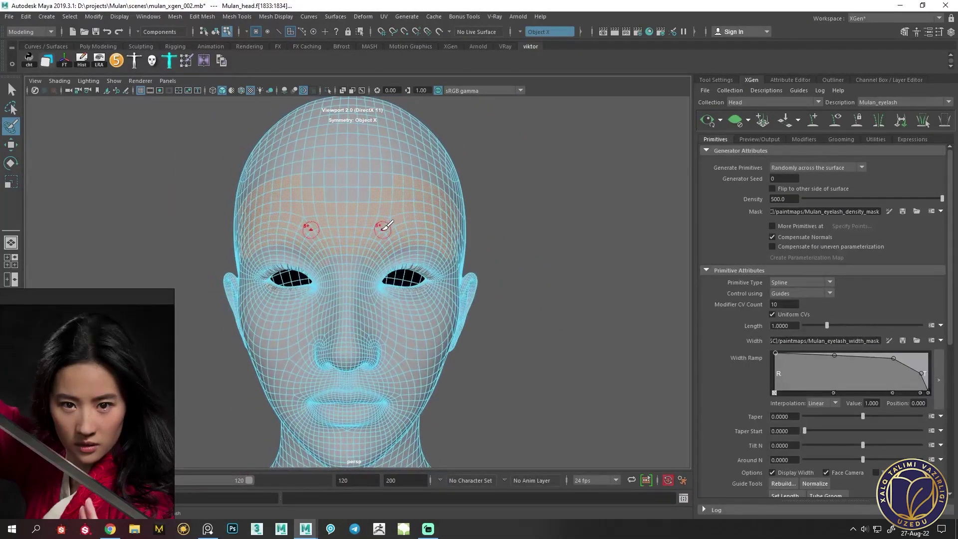
mouse_move(457, 230)
alt+mouse_down()
mouse_move(417, 274)
mouse_move(488, 225)
alt+mouse_up()
scroll(419, 262, up, 2)
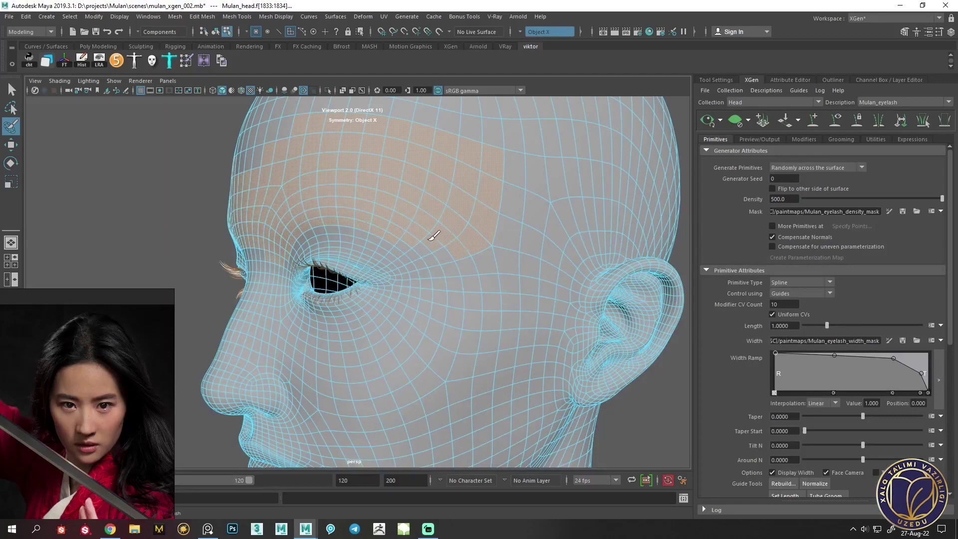
mouse_move(457, 244)
alt+mouse_down()
mouse_move(504, 248)
mouse_move(479, 249)
mouse_move(508, 225)
alt+mouse_up()
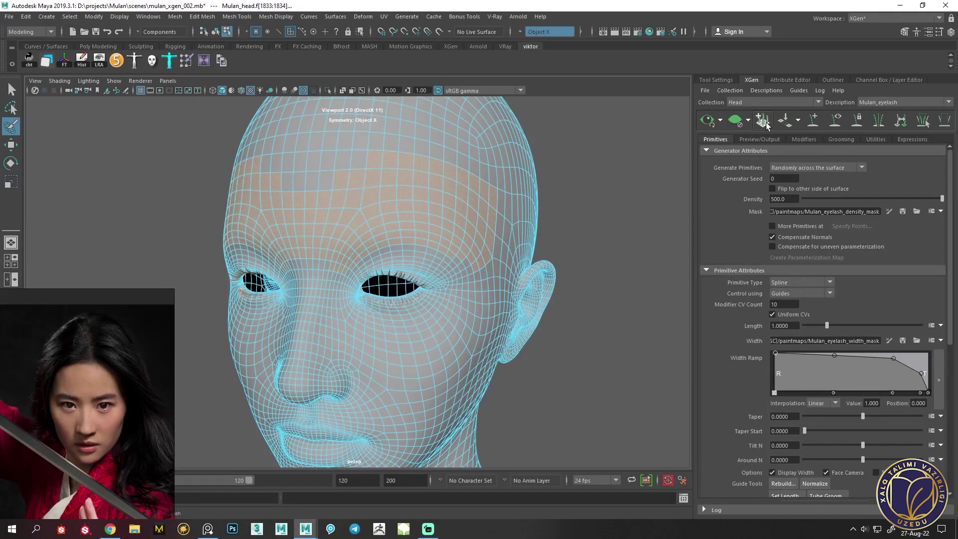
Create the Mulan_eyebrow description as guide-controlled splines placed randomly across the surface
click(765, 124)
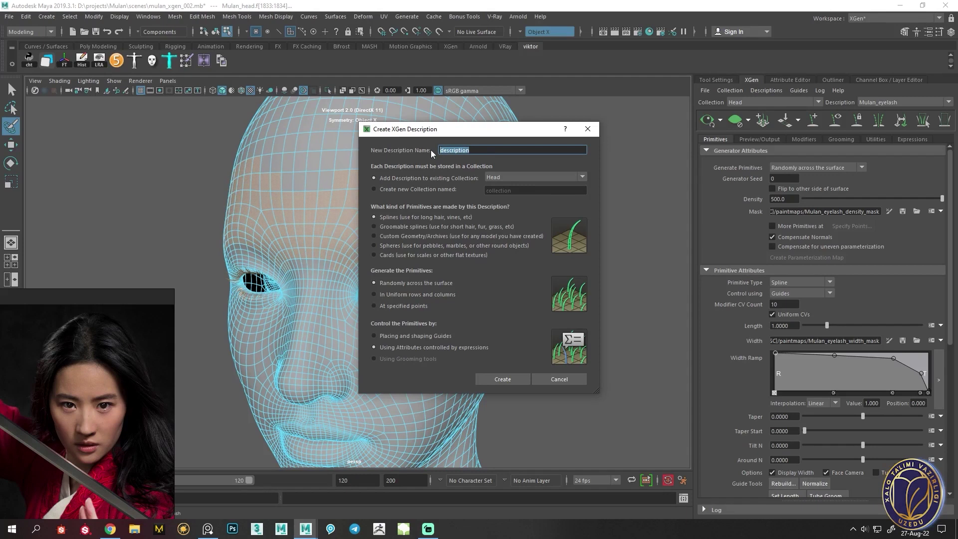
text(eyeb)
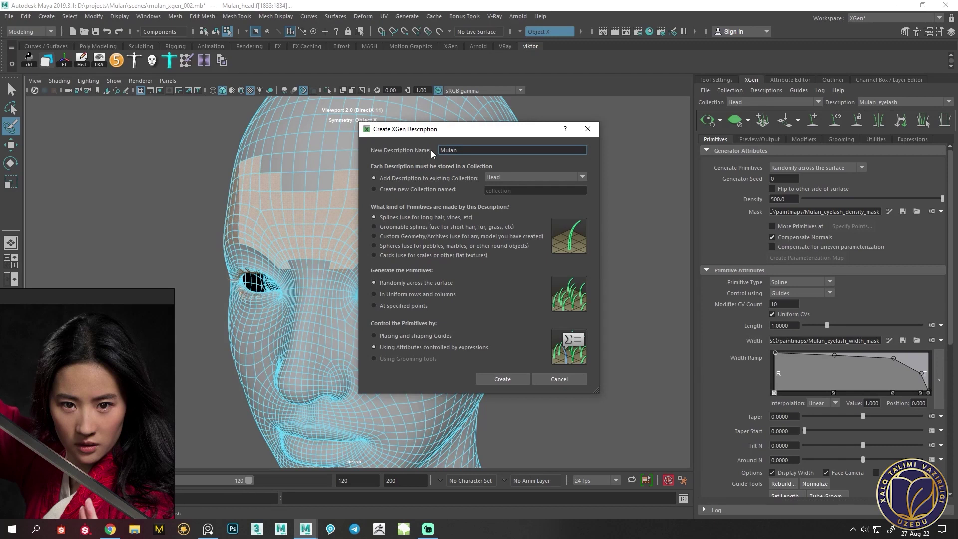
text(eyebrow)
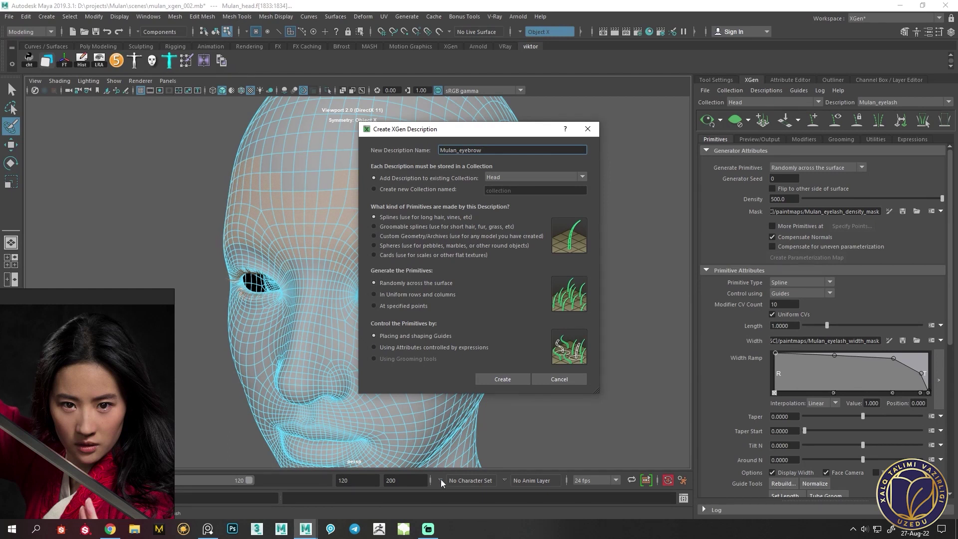
mouse_move(426, 528)
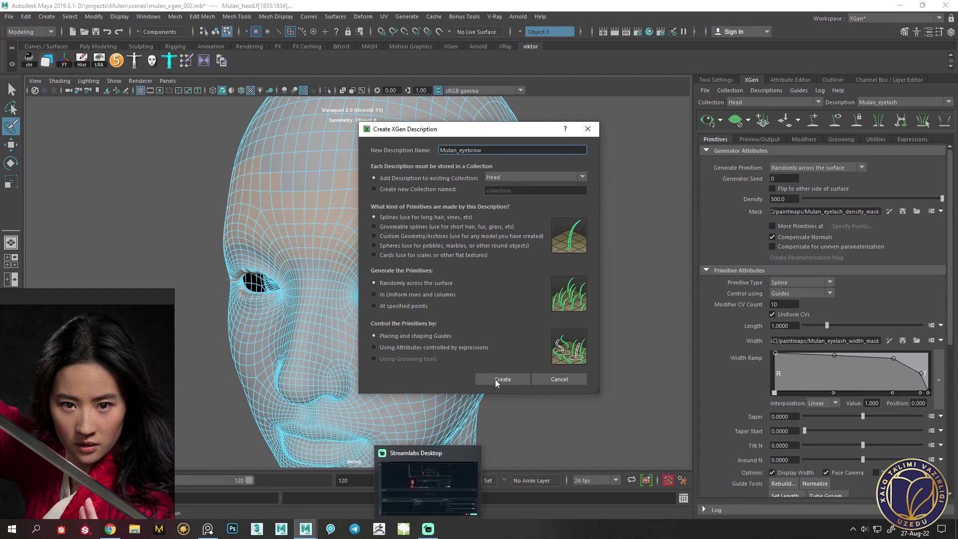
click(510, 381)
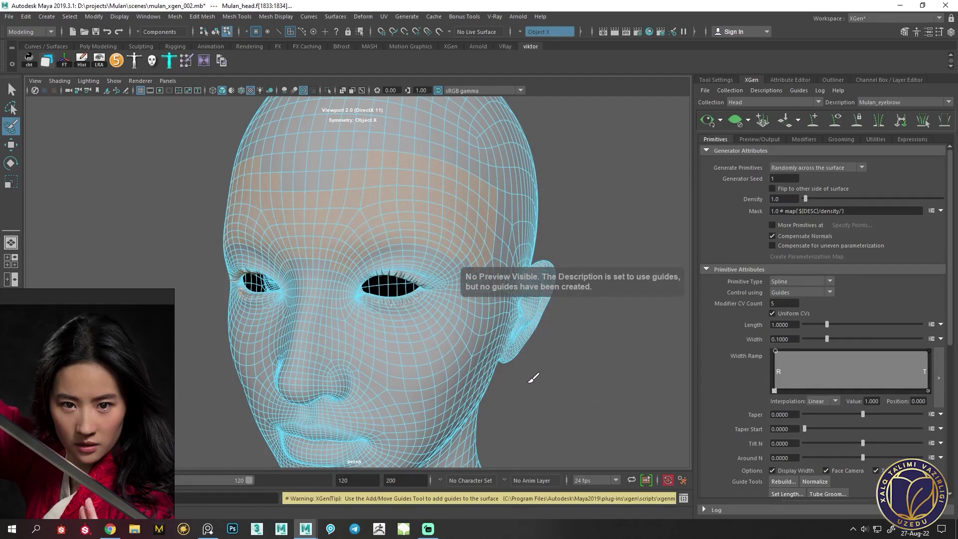
Place the first eyebrow guide on the forehead and scale it
click(809, 125)
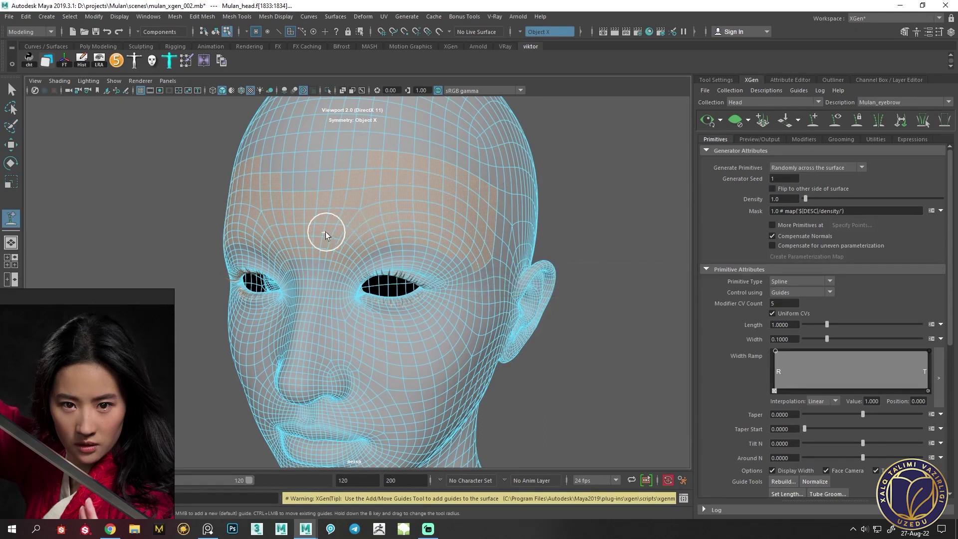
scroll(325, 231, up, 2)
scroll(366, 229, up, 2)
scroll(402, 239, up, 2)
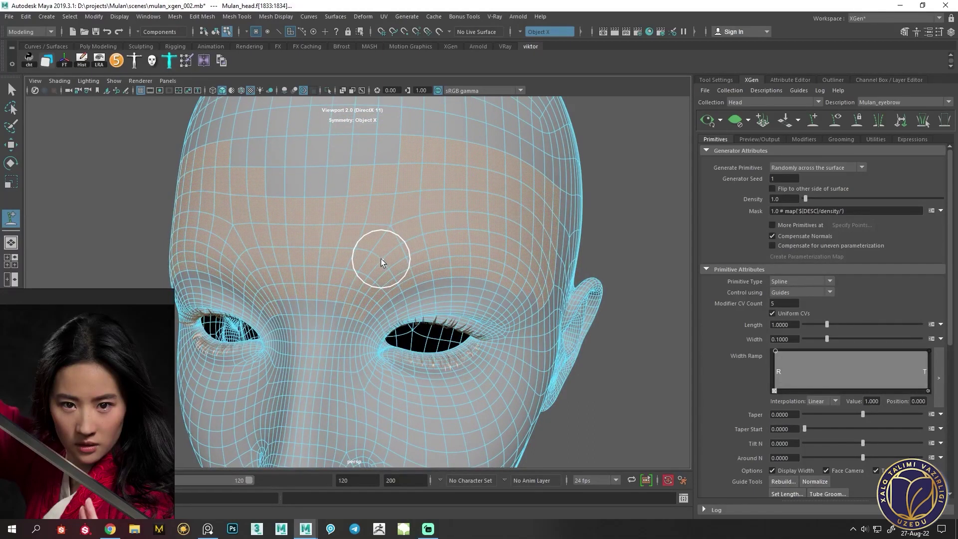
click(381, 258)
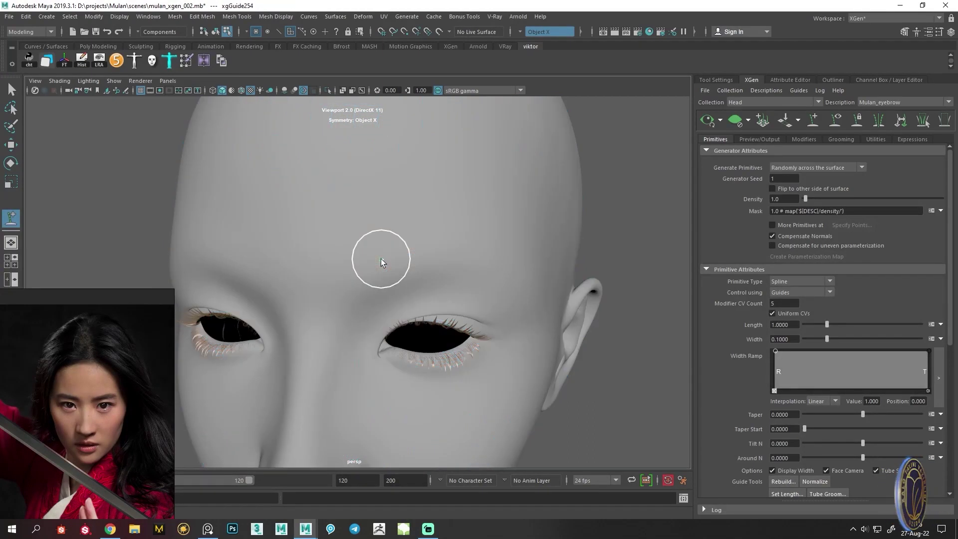
alt+drag(396, 261, 416, 266)
key(r)
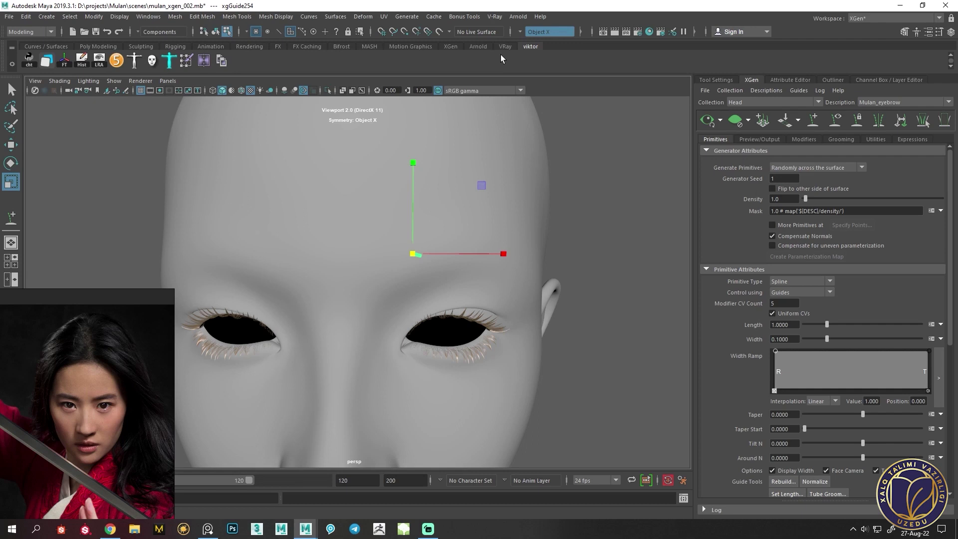
Sculpt the guide with the XGen guide brush into an arc along the brow
click(450, 45)
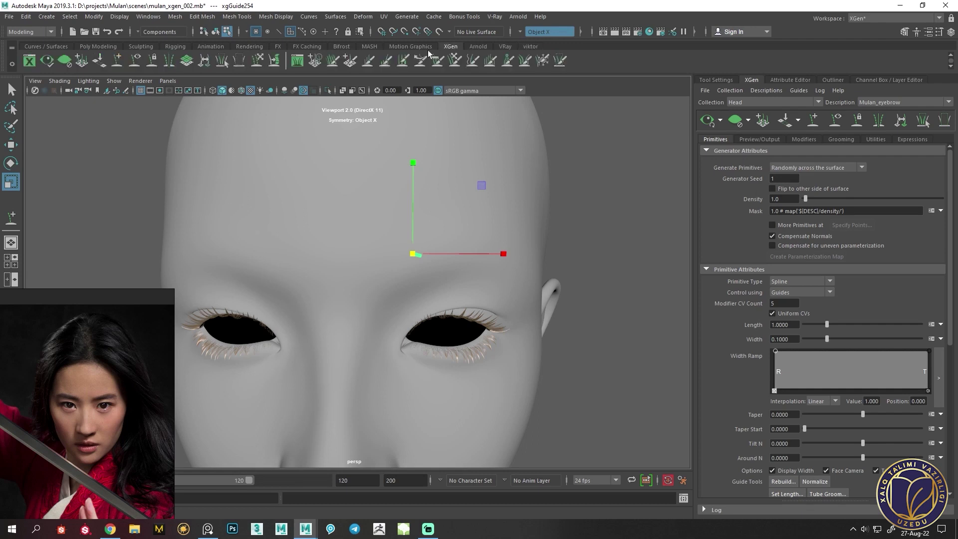
click(259, 61)
mouse_move(454, 251)
alt+mouse_down()
mouse_move(481, 258)
mouse_move(372, 239)
mouse_move(488, 228)
alt+mouse_up()
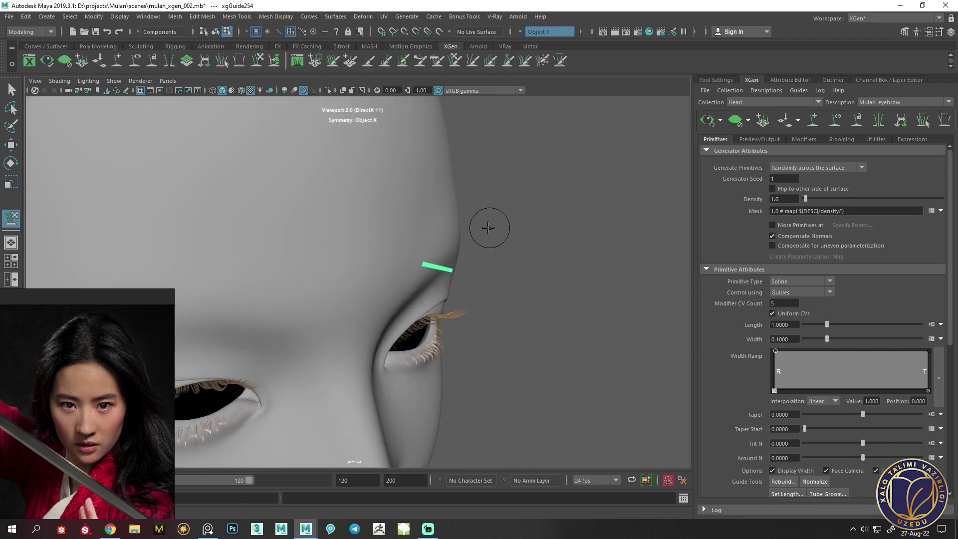
mouse_move(465, 268)
alt+mouse_down()
mouse_move(496, 246)
mouse_move(492, 197)
mouse_move(437, 272)
mouse_move(374, 231)
mouse_move(368, 246)
mouse_move(412, 269)
mouse_move(346, 303)
mouse_move(419, 293)
mouse_move(368, 192)
mouse_move(433, 217)
alt+mouse_up()
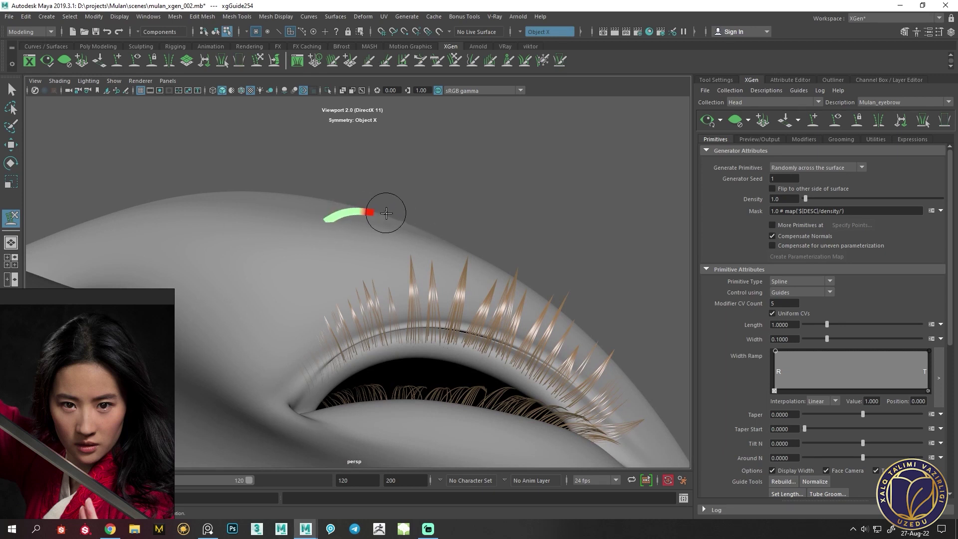
mouse_move(396, 225)
alt+mouse_down()
mouse_move(443, 316)
mouse_move(430, 322)
mouse_move(347, 306)
mouse_move(421, 226)
mouse_move(464, 235)
alt+mouse_up()
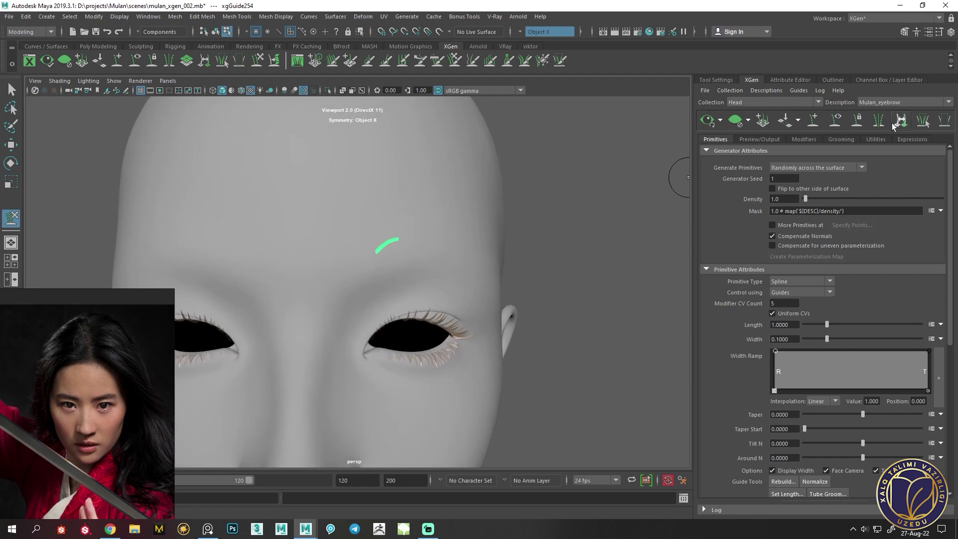
click(816, 124)
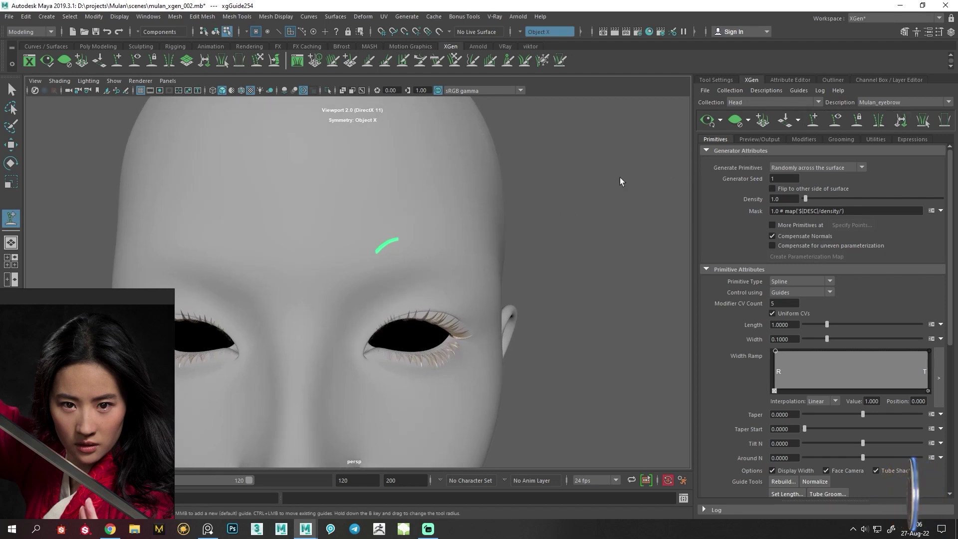
Select the existing brow guide and inspect it from above and the front
alt+drag(310, 100, 353, 212)
click(376, 244)
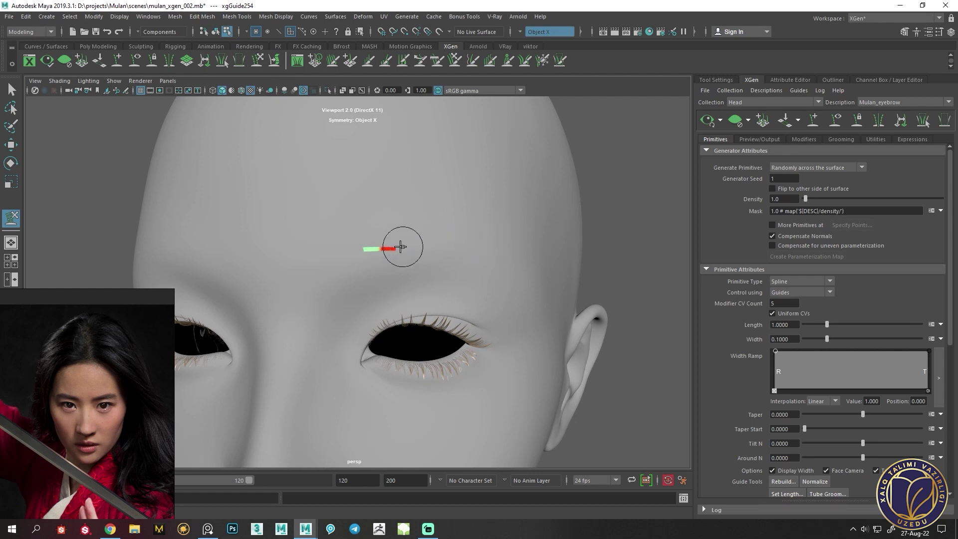
scroll(36, 422, up, 5)
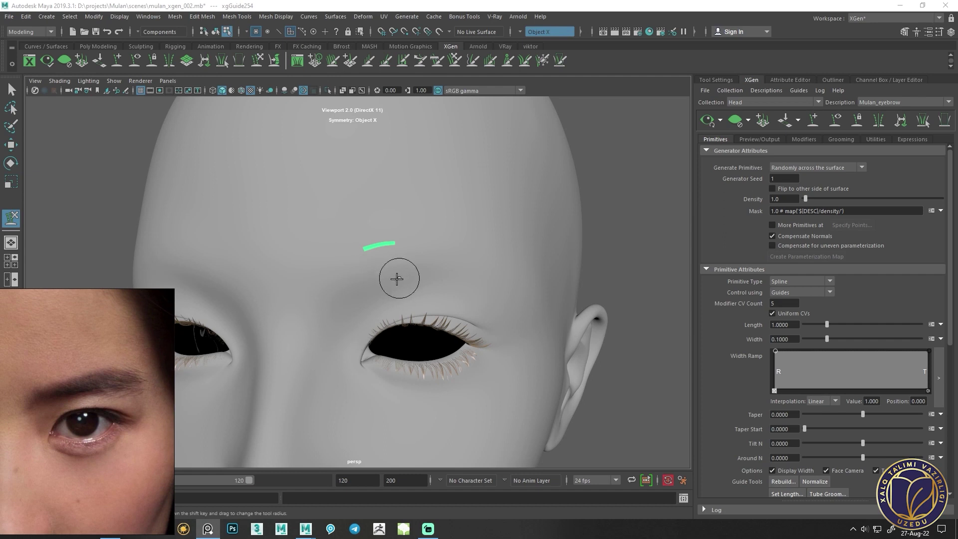
scroll(397, 278, up, 2)
mouse_move(399, 252)
alt+mouse_down()
mouse_move(406, 287)
mouse_move(337, 315)
alt+mouse_up()
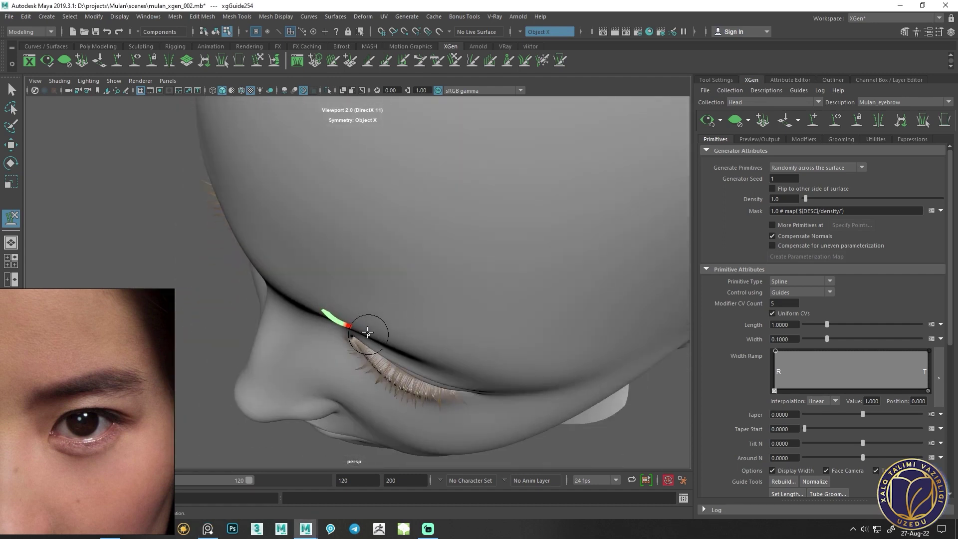
mouse_move(367, 336)
alt+mouse_down()
mouse_move(481, 306)
mouse_move(465, 271)
mouse_move(421, 256)
alt+mouse_up()
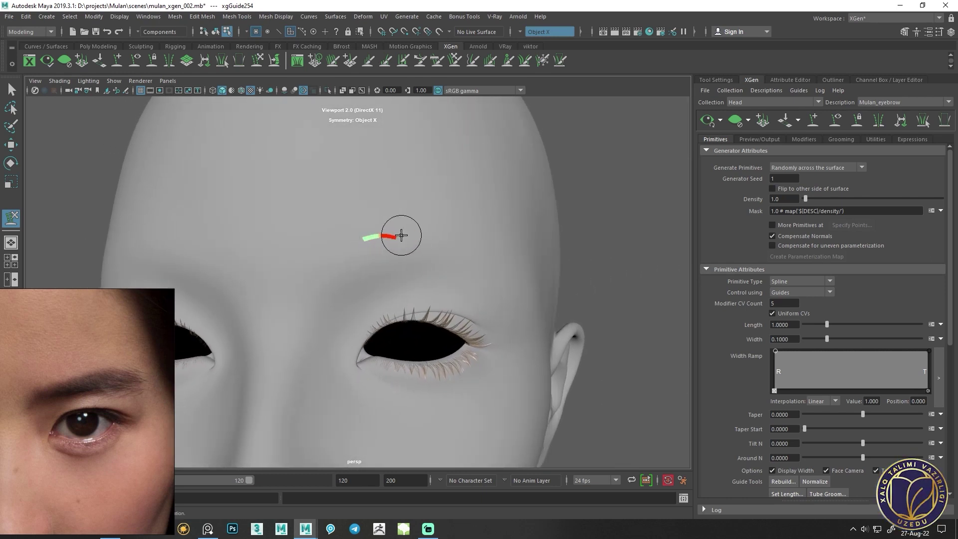
Bend the second guide sideways so it lies along the brow, checking from several angles
click(817, 122)
mouse_move(474, 248)
alt+mouse_down()
mouse_move(399, 240)
mouse_move(421, 288)
alt+mouse_up()
click(259, 59)
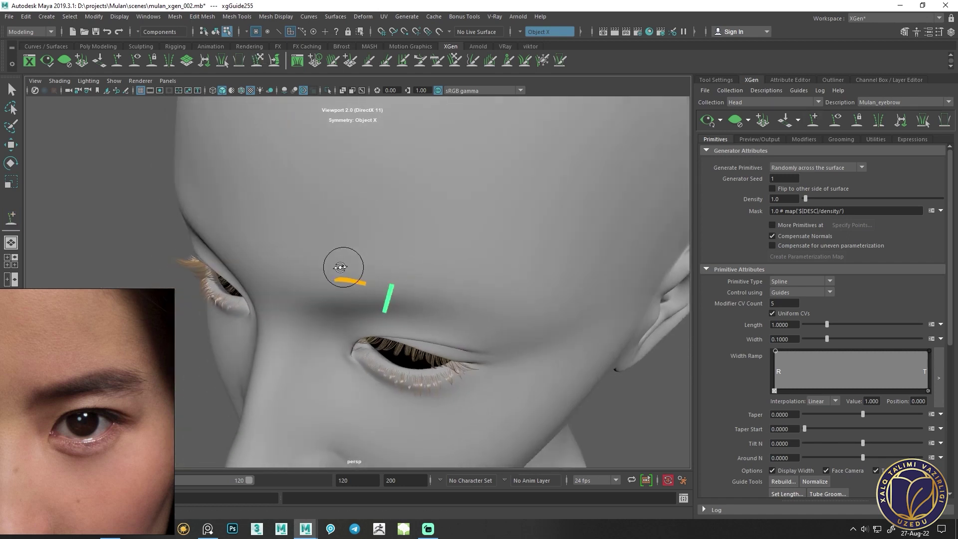
alt+drag(342, 267, 330, 321)
mouse_move(397, 341)
mouse_down()
mouse_move(502, 344)
mouse_move(506, 284)
mouse_move(421, 260)
mouse_up()
alt+right_drag(421, 261, 533, 277)
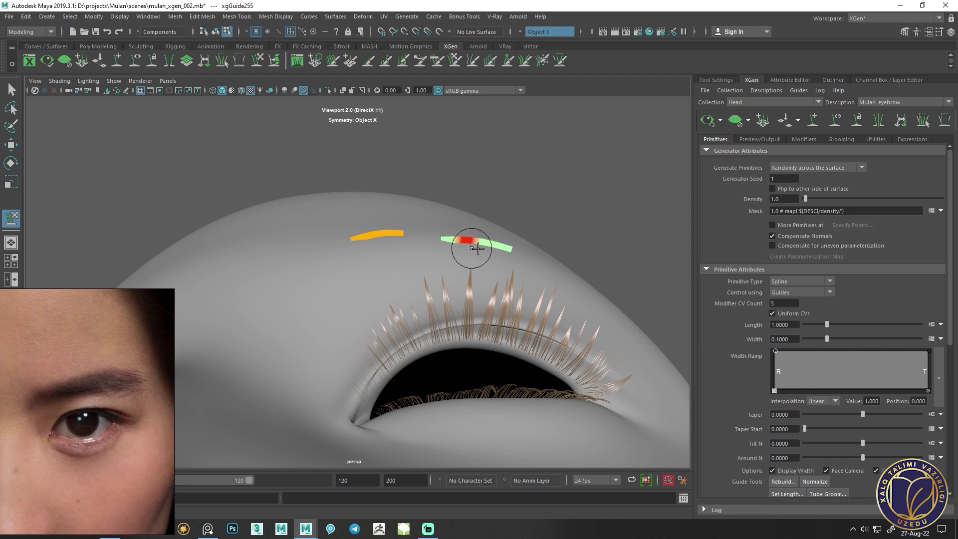
alt+drag(506, 252, 466, 242)
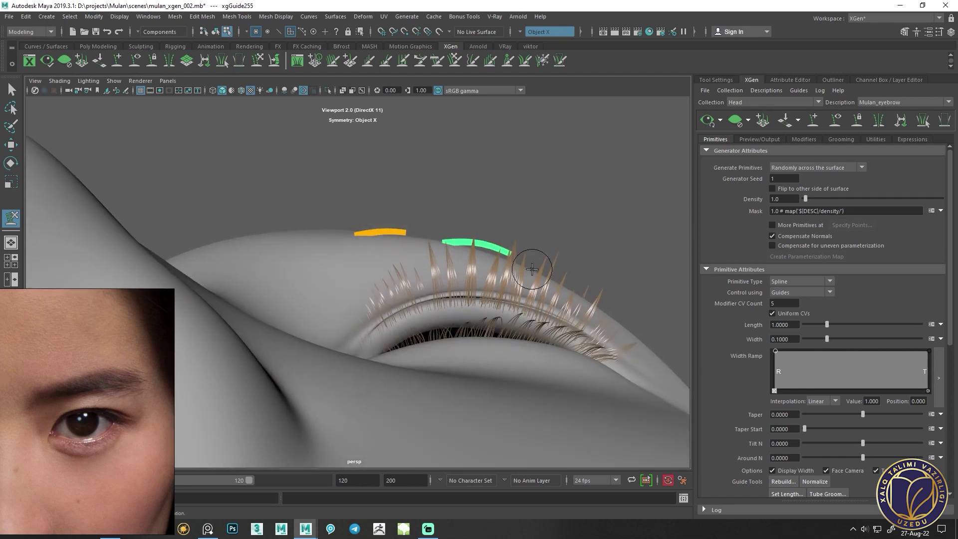
mouse_move(527, 268)
alt+mouse_down()
mouse_move(534, 346)
mouse_move(439, 349)
mouse_move(494, 331)
alt+mouse_up()
Add a third guide further along the brow and zoom in on the brow guides
click(813, 125)
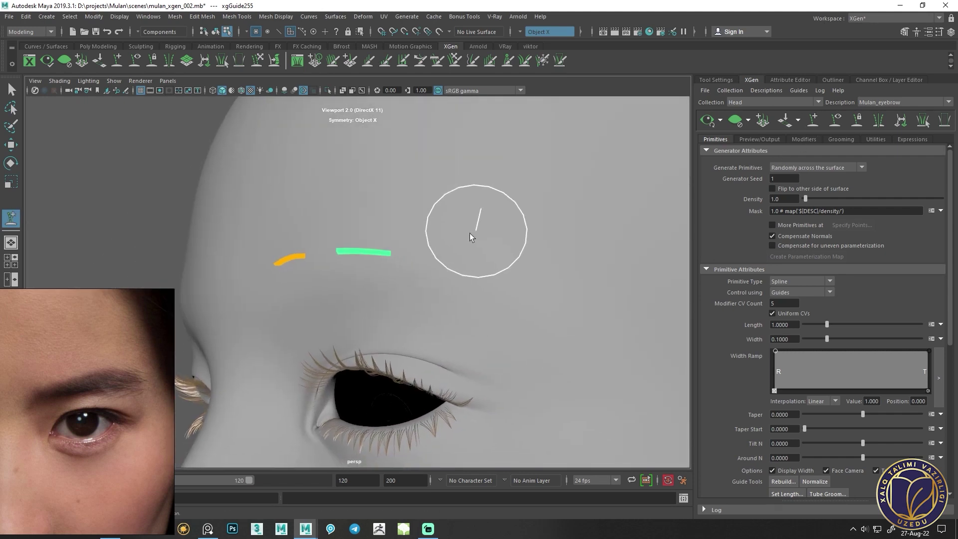
click(425, 264)
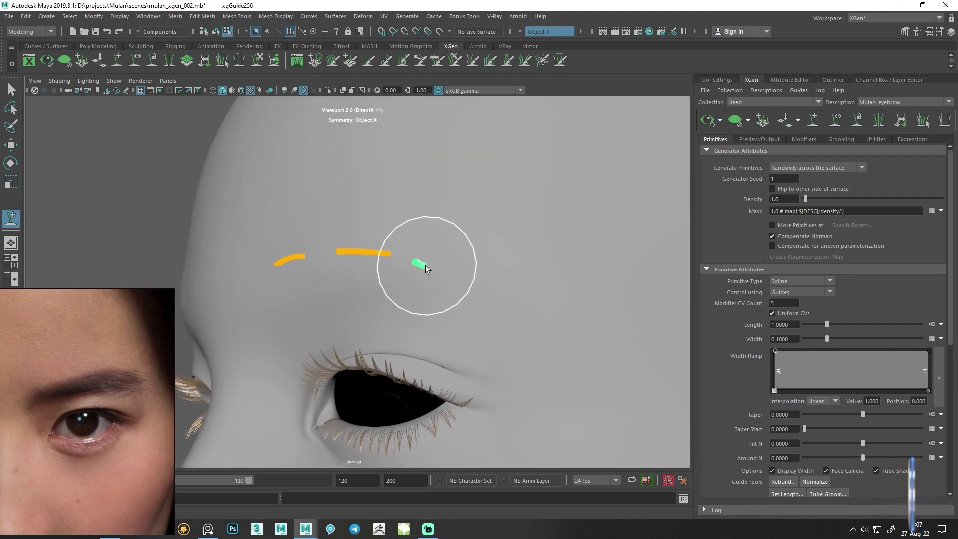
click(258, 59)
mouse_move(487, 299)
alt+mouse_down()
mouse_move(325, 325)
mouse_move(380, 397)
mouse_move(345, 375)
mouse_move(551, 416)
alt+mouse_up()
mouse_move(453, 324)
alt+mouse_down()
mouse_move(552, 316)
mouse_move(434, 374)
mouse_move(456, 337)
mouse_move(434, 325)
mouse_move(457, 307)
mouse_move(455, 278)
mouse_move(434, 246)
mouse_move(421, 271)
mouse_move(374, 239)
mouse_move(470, 205)
mouse_move(523, 272)
mouse_move(469, 295)
mouse_move(400, 268)
alt+mouse_up()
scroll(542, 307, down, 5)
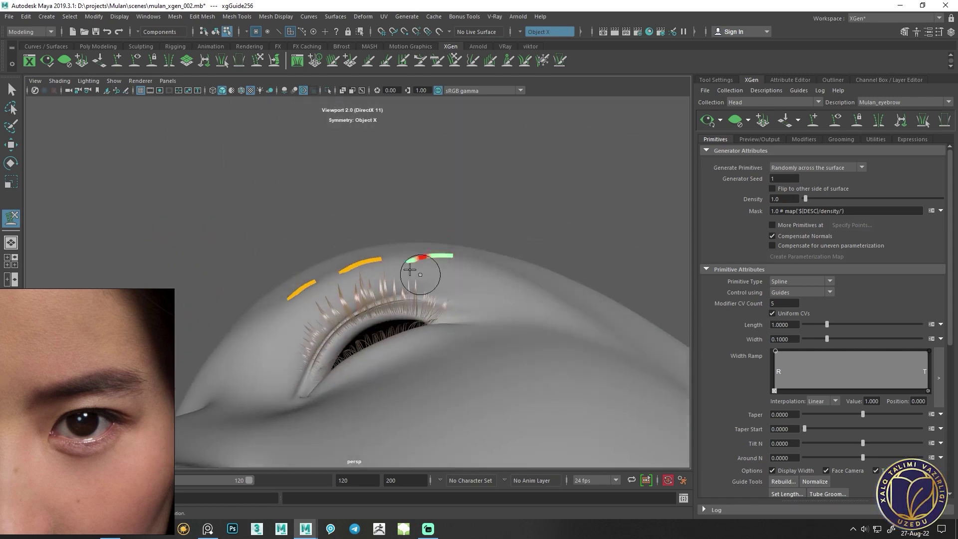
scroll(489, 273, up, 3)
scroll(392, 252, up, 3)
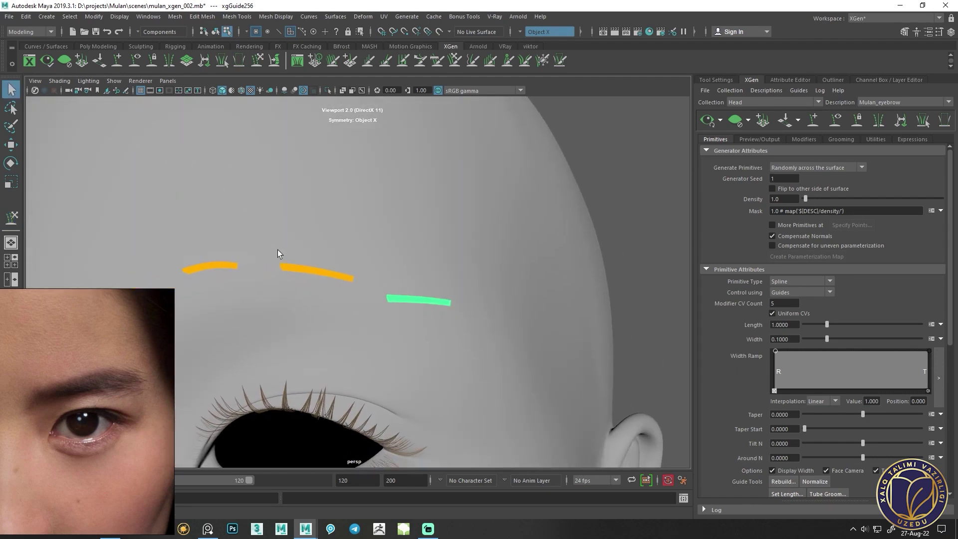
Return to Object mode and select the brow guides for sculpting
click(296, 275)
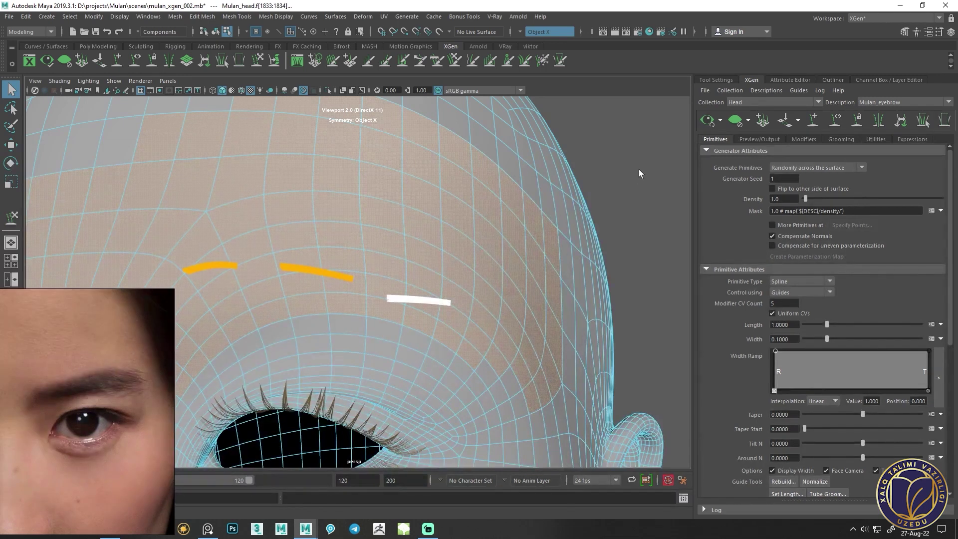
right_drag(638, 169, 651, 166)
drag(362, 251, 328, 280)
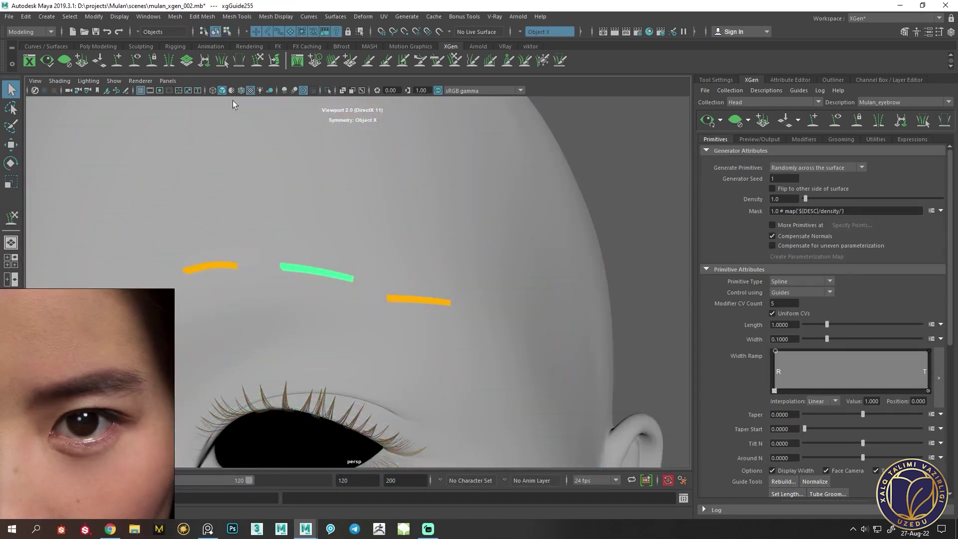
click(237, 61)
alt+drag(357, 239, 366, 283)
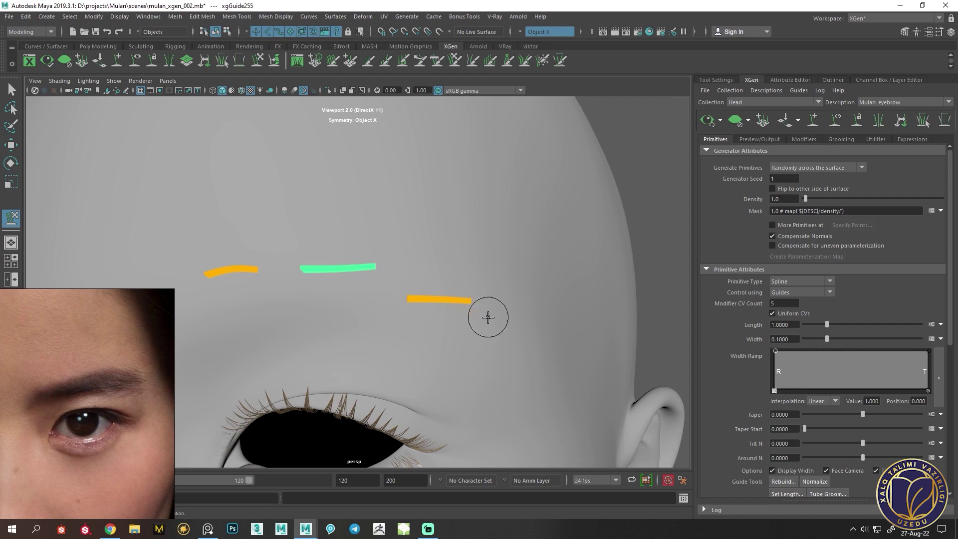
alt+drag(487, 317, 439, 318)
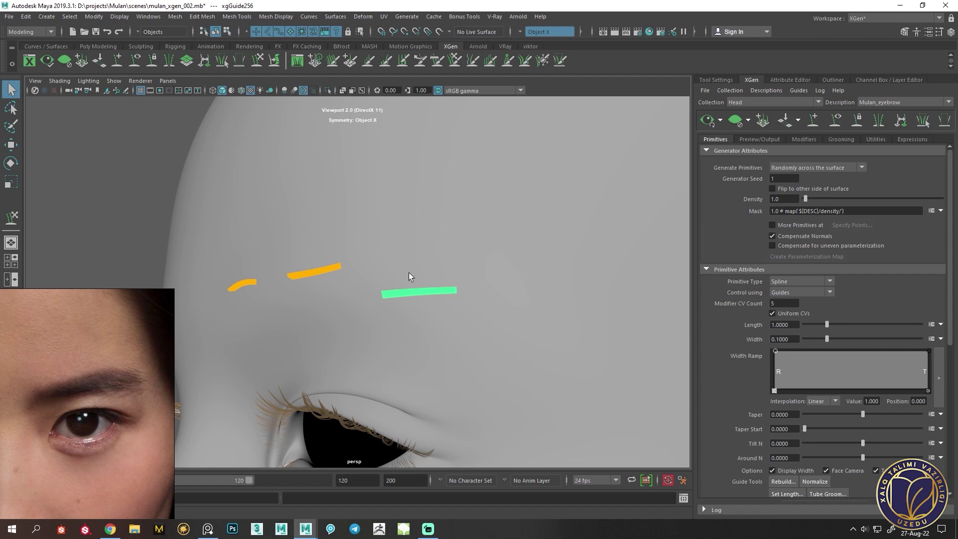
key(y)
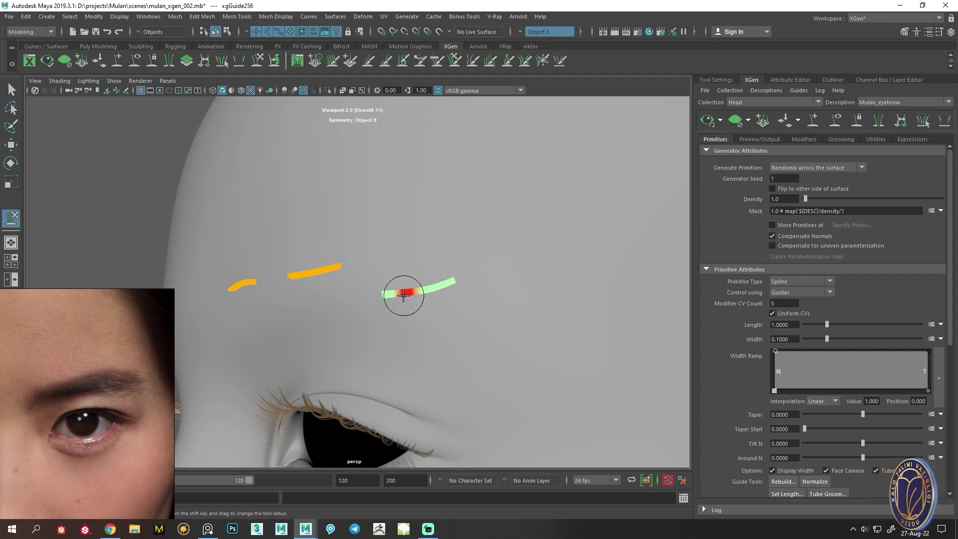
alt+drag(389, 298, 448, 231)
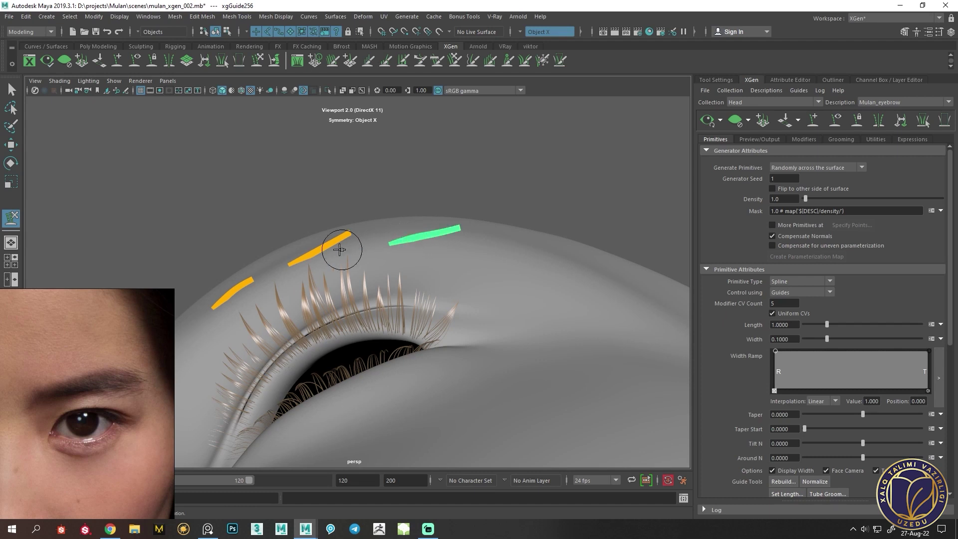
alt+middle_drag(339, 249, 421, 254)
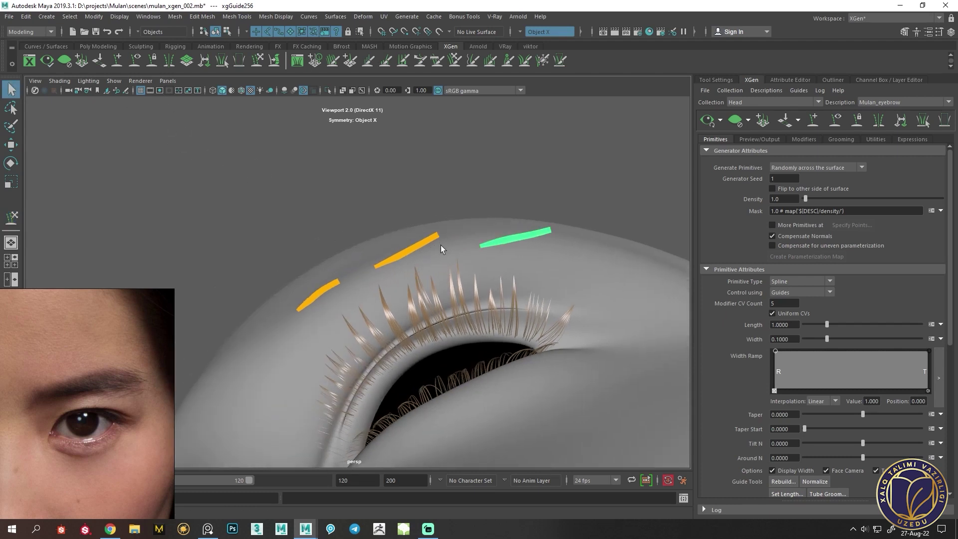
Comb the brow guides into a curve following the brow ridge
click(258, 55)
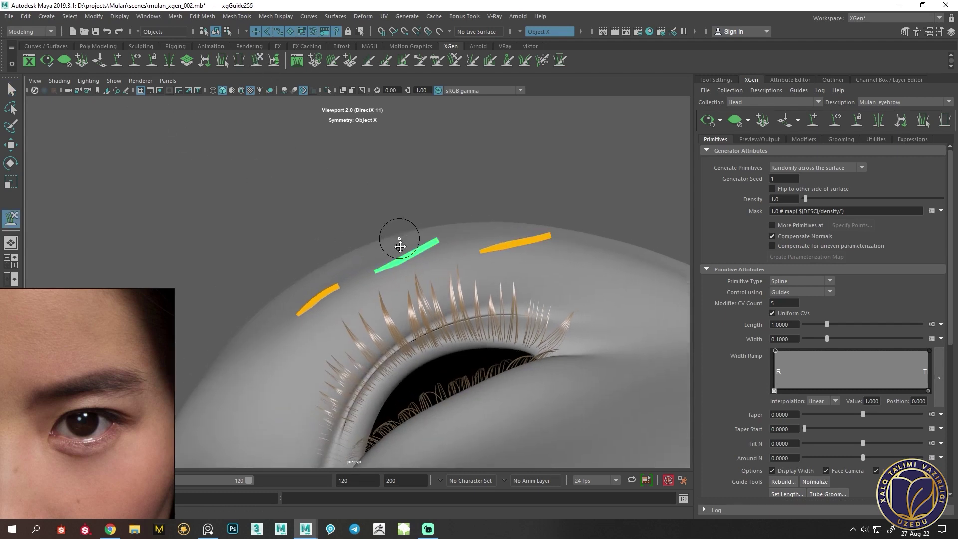
alt+drag(397, 235, 397, 275)
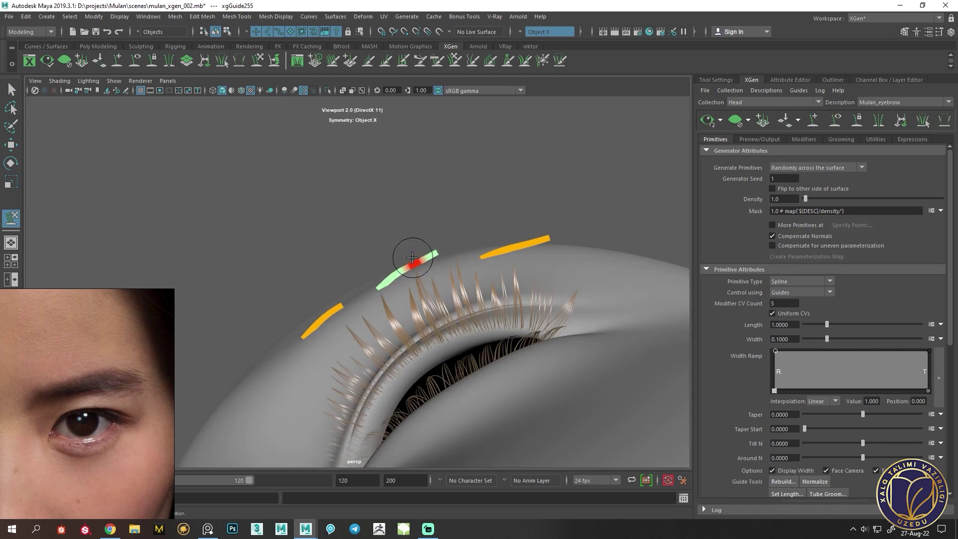
mouse_move(403, 269)
mouse_down()
mouse_move(451, 248)
mouse_move(488, 331)
mouse_move(396, 327)
mouse_move(463, 279)
mouse_up()
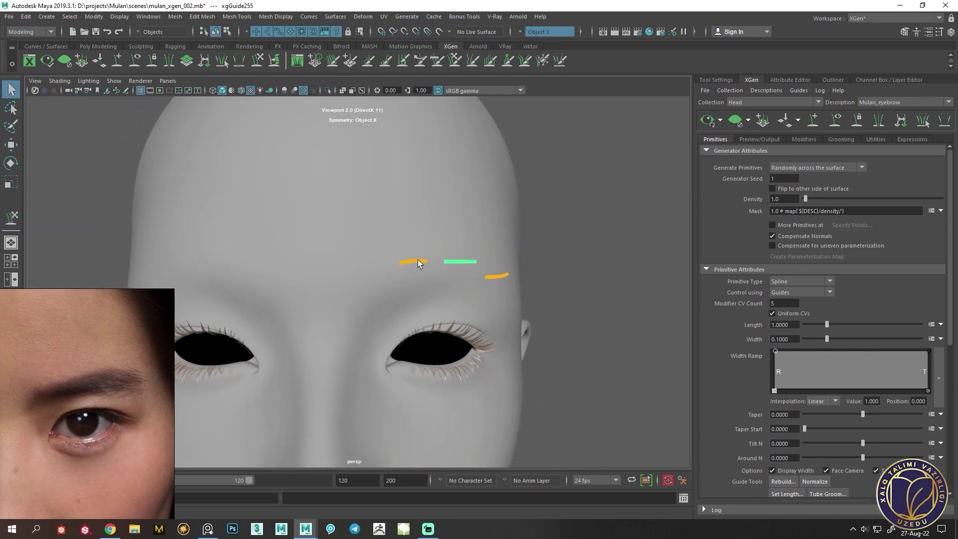
alt+drag(437, 284, 283, 115)
click(259, 61)
mouse_move(412, 274)
alt+mouse_down()
mouse_move(395, 321)
mouse_move(455, 337)
mouse_move(407, 324)
alt+mouse_up()
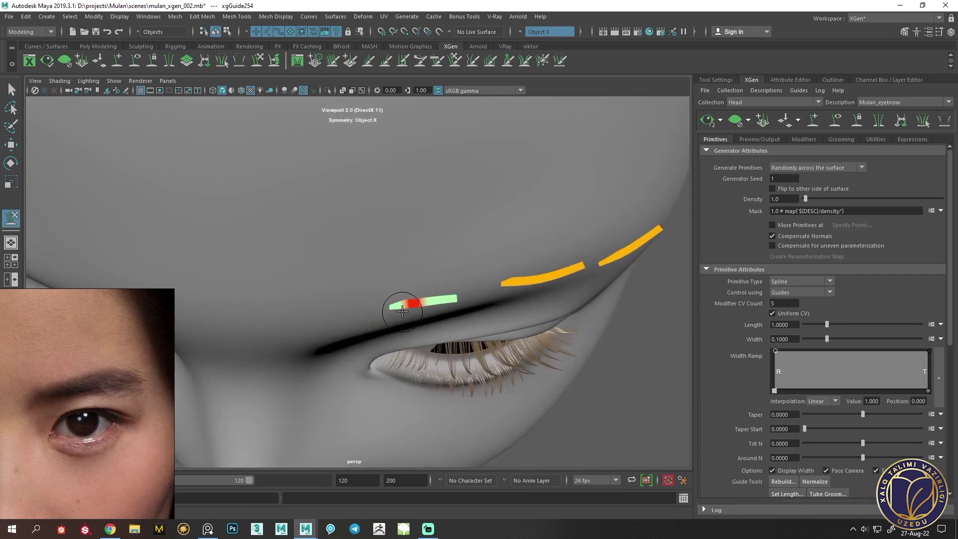
mouse_move(473, 336)
alt+mouse_down()
mouse_move(404, 301)
mouse_move(442, 322)
mouse_move(432, 280)
alt+mouse_up()
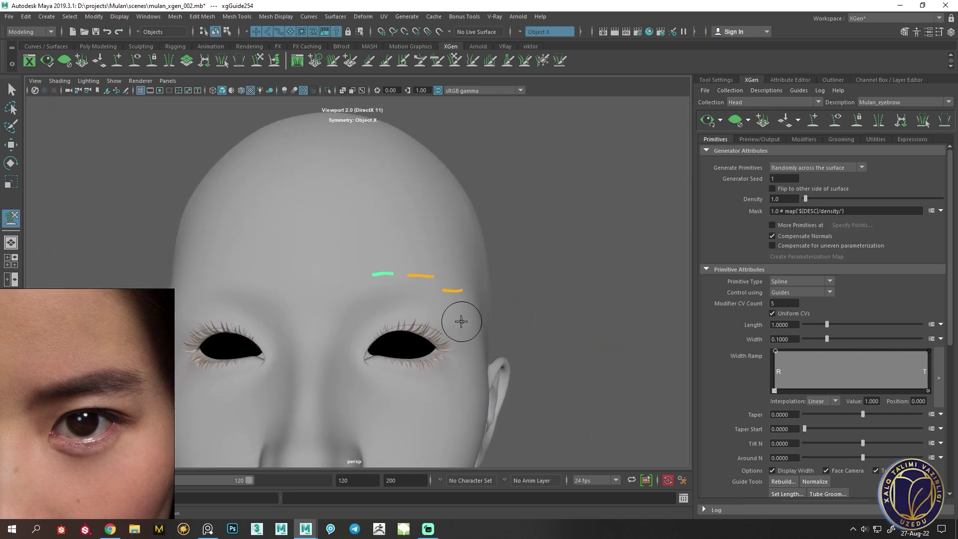
alt+drag(460, 321, 390, 293)
click(813, 120)
alt+drag(331, 280, 357, 295)
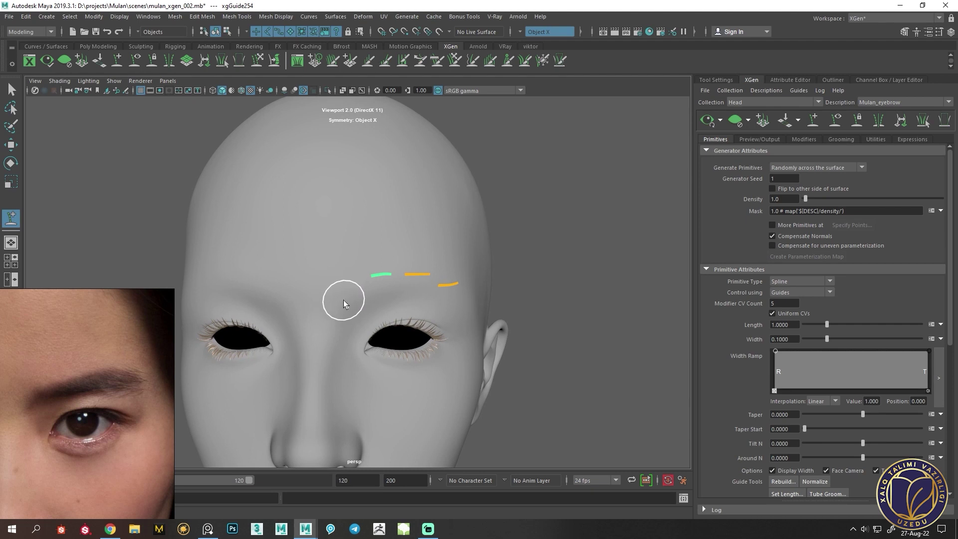
Add a fourth guide at the inner brow end and rescale it with the R manipulator
click(343, 299)
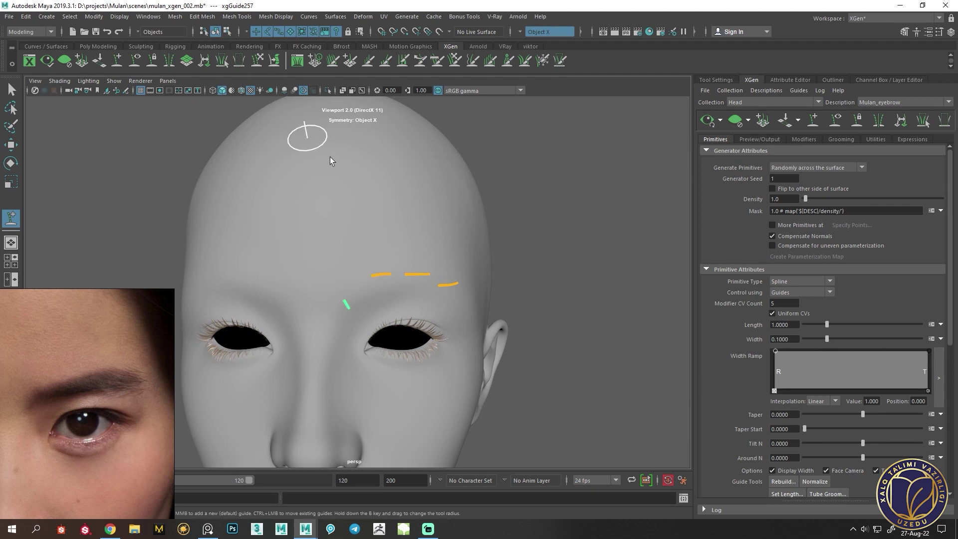
key(r)
drag(345, 300, 329, 298)
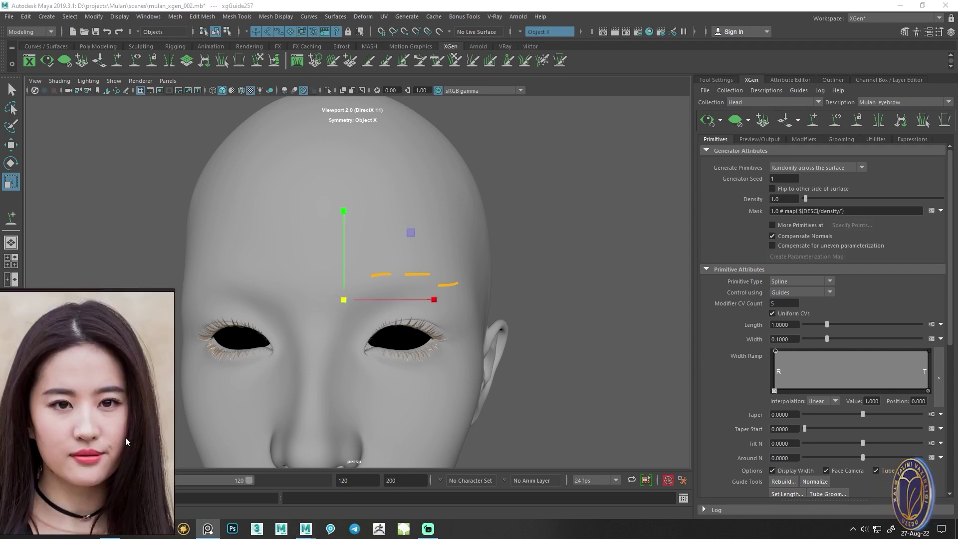
mouse_move(350, 339)
alt+mouse_down()
mouse_move(358, 329)
mouse_move(300, 324)
alt+mouse_up()
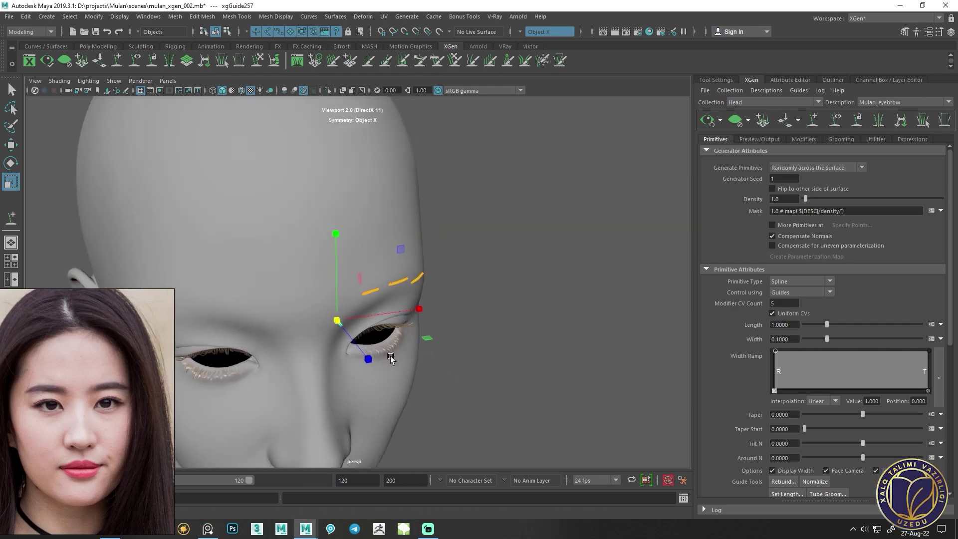
click(259, 59)
mouse_move(369, 209)
alt+mouse_down()
mouse_move(492, 342)
mouse_move(401, 356)
alt+mouse_up()
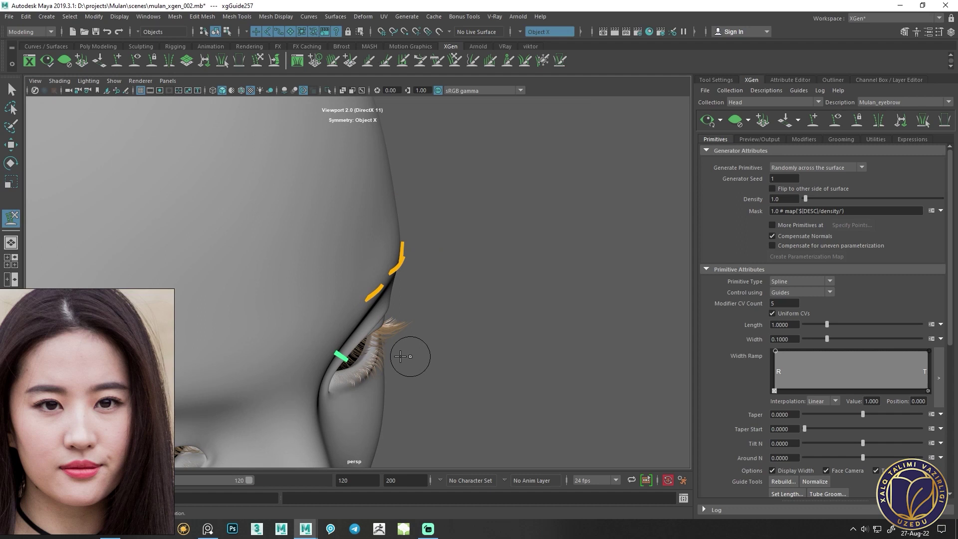
key(r)
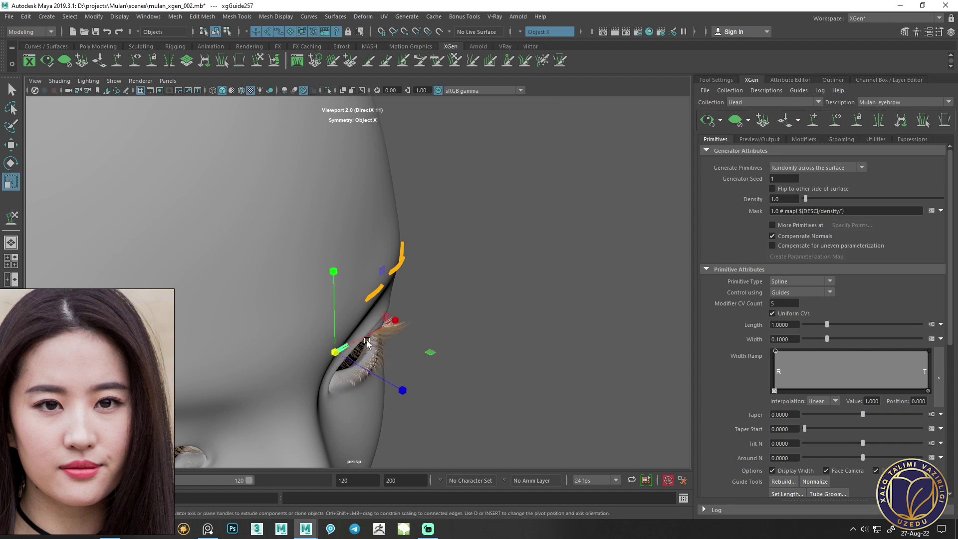
drag(335, 352, 343, 351)
key(y)
mouse_move(285, 111)
alt+mouse_down()
mouse_move(391, 299)
mouse_move(335, 260)
mouse_move(355, 323)
mouse_move(316, 293)
mouse_move(310, 252)
alt+mouse_up()
mouse_move(432, 261)
alt+mouse_down()
mouse_move(465, 355)
mouse_move(343, 348)
mouse_move(337, 372)
mouse_move(299, 379)
alt+mouse_up()
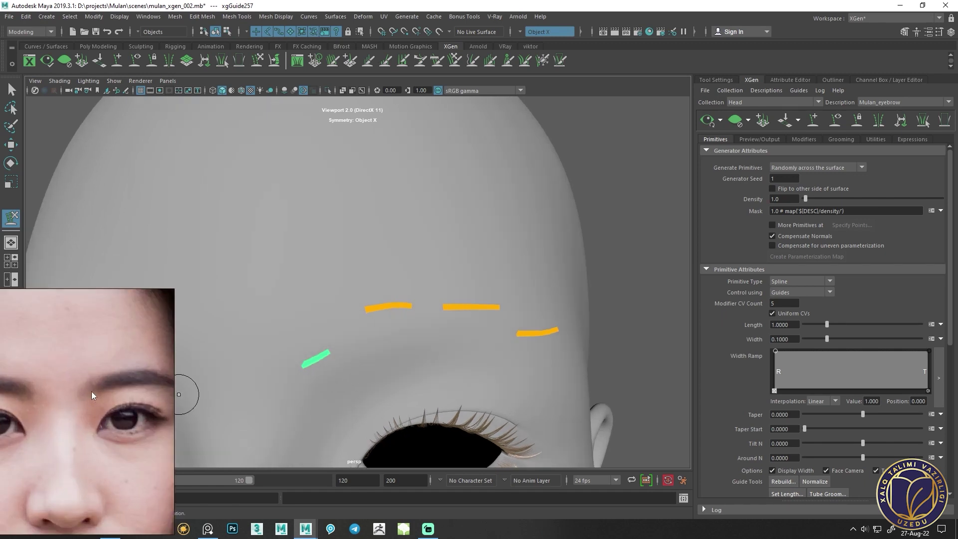
Zoom the reference to the eyebrow and curve the inner-brow guide upward to match
scroll(98, 395, down, 3)
scroll(97, 395, down, 2)
scroll(106, 389, down, 2)
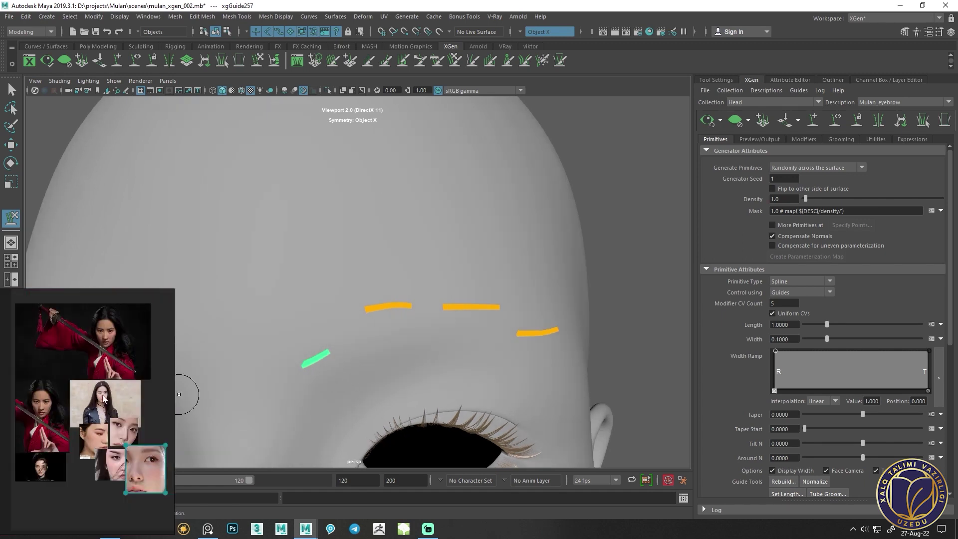
scroll(93, 366, down, 2)
scroll(97, 384, up, 3)
scroll(87, 396, up, 3)
scroll(78, 388, up, 1)
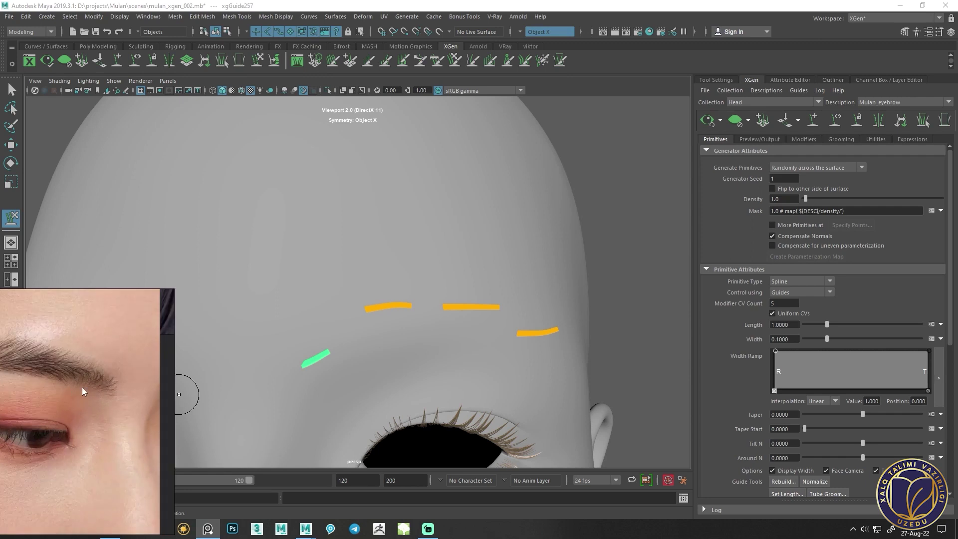
mouse_move(331, 368)
mouse_down()
mouse_move(306, 347)
mouse_move(246, 368)
mouse_up()
alt+drag(325, 358, 419, 328)
mouse_move(299, 317)
mouse_down()
mouse_move(293, 335)
mouse_move(427, 376)
mouse_move(394, 344)
mouse_move(368, 381)
mouse_move(299, 316)
mouse_up()
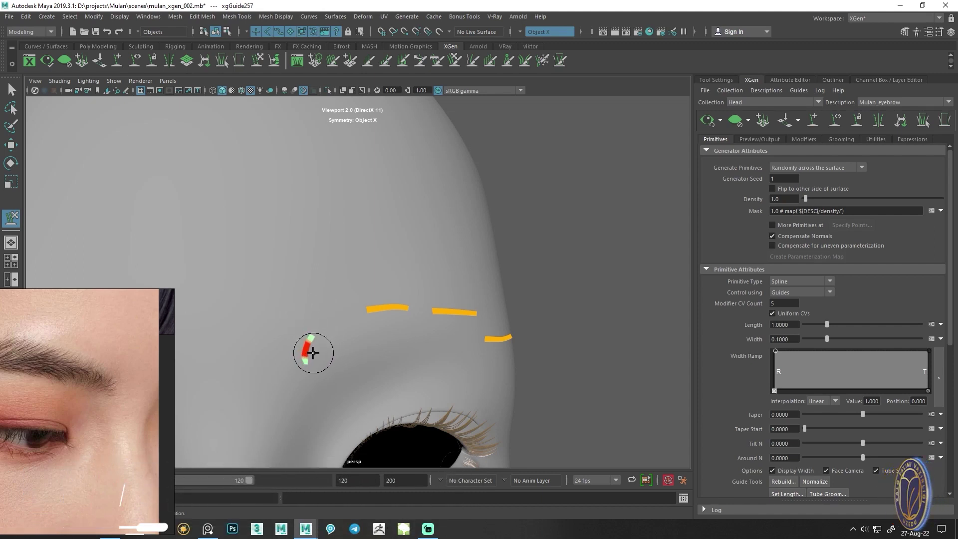
Add a short upward-slanting guide at the inner brow start and check it in profile
alt+right_drag(309, 353, 306, 368)
mouse_move(305, 367)
alt+mouse_down()
mouse_move(325, 374)
mouse_move(321, 349)
alt+mouse_up()
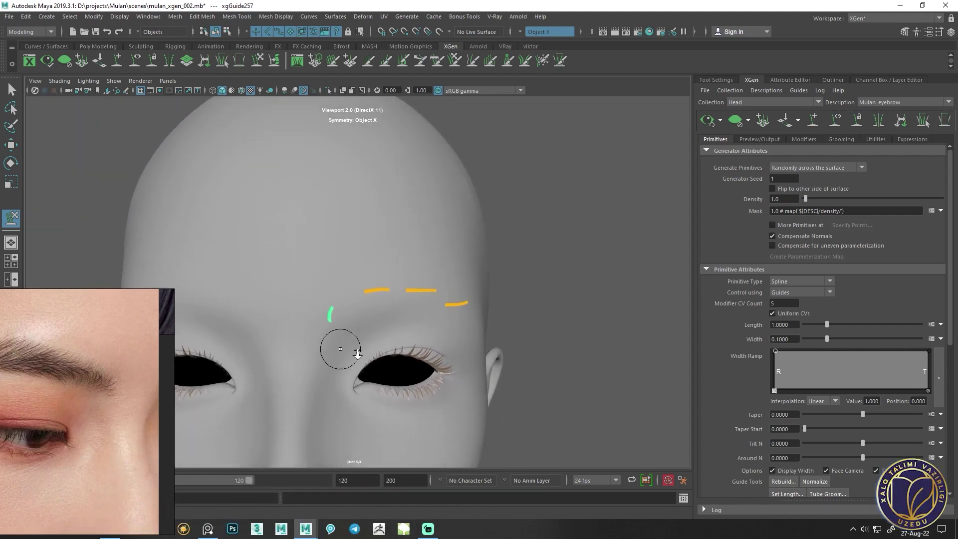
alt+right_drag(338, 347, 330, 328)
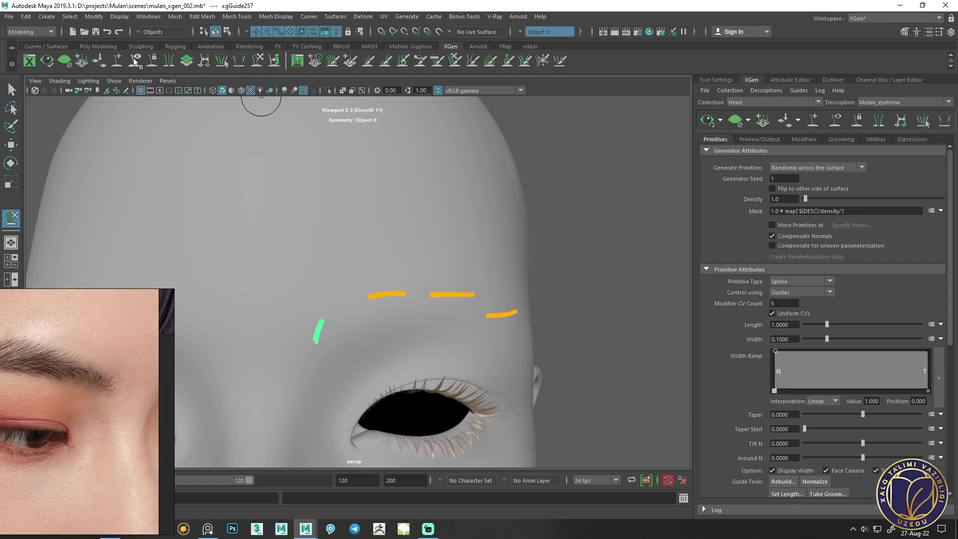
alt+middle_drag(300, 242, 321, 207)
scroll(302, 278, up, 2)
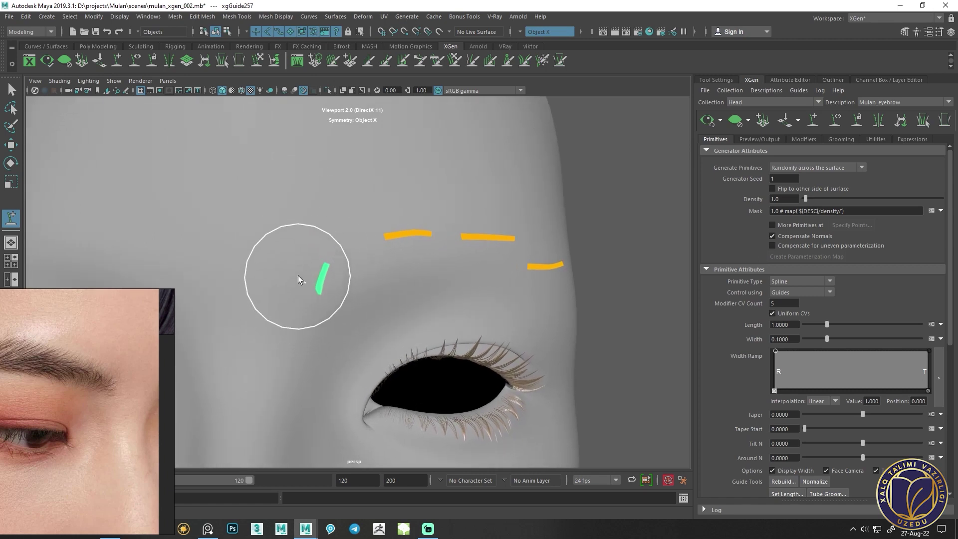
click(297, 266)
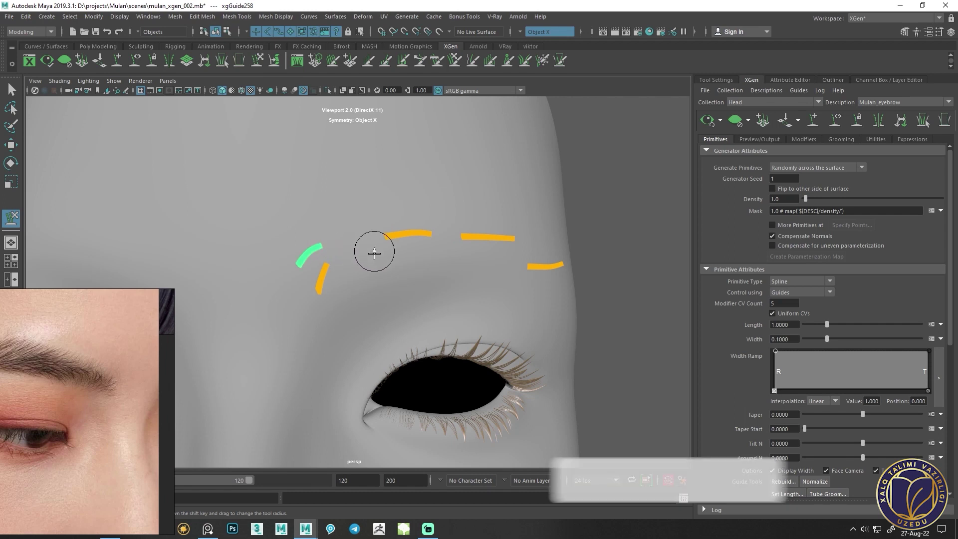
alt+drag(374, 253, 453, 298)
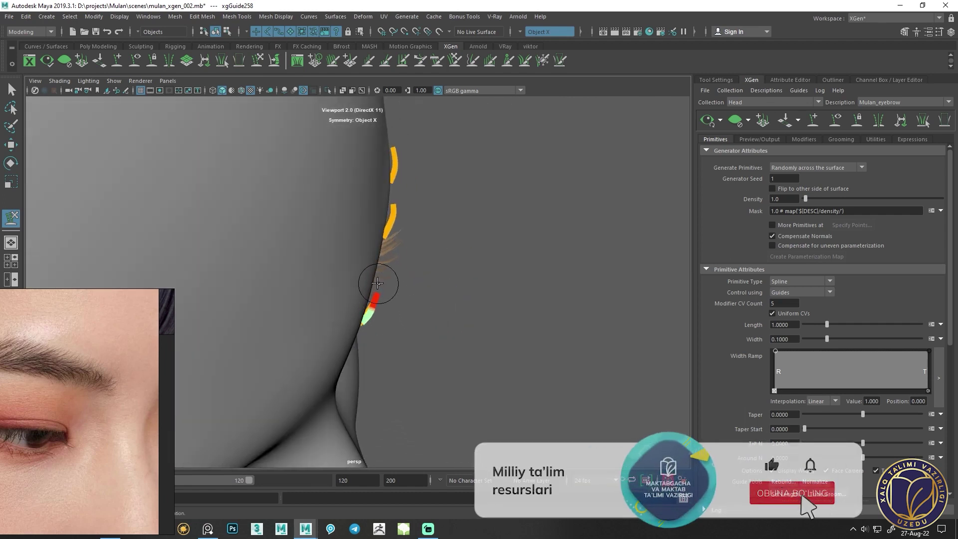
alt+drag(355, 283, 234, 279)
Add two more short guides near the inner brow end and check them from the side
scroll(281, 243, up, 5)
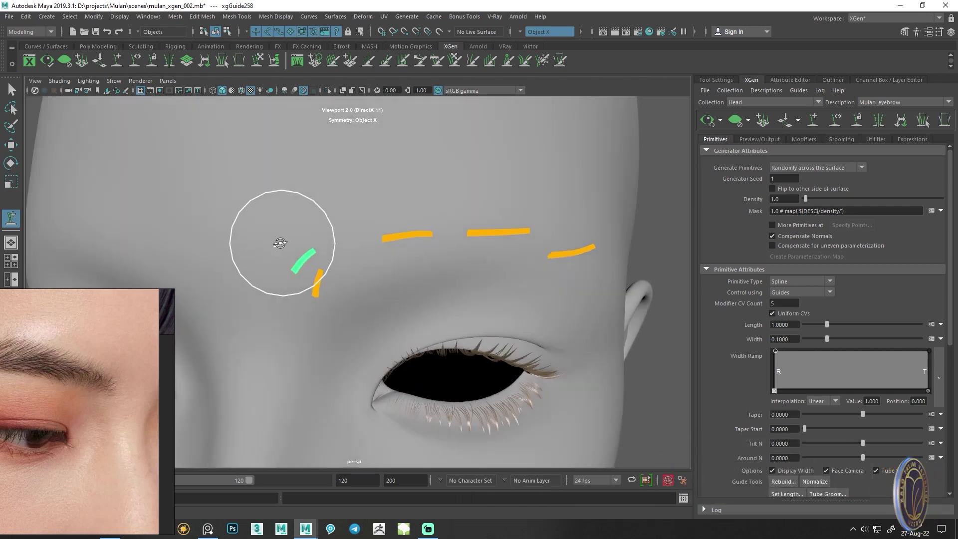
alt+drag(280, 243, 310, 319)
click(292, 298)
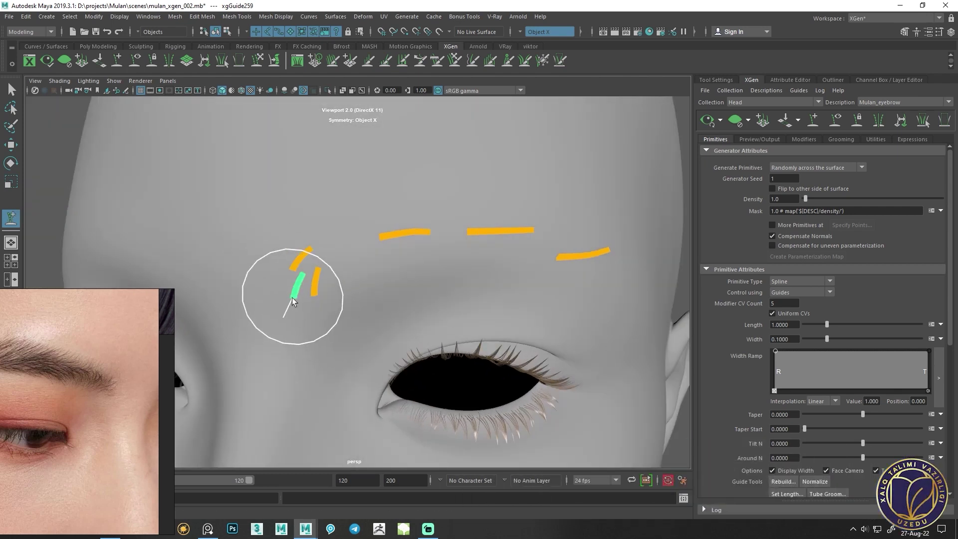
scroll(368, 284, down, 2)
scroll(374, 284, down, 3)
scroll(321, 284, down, 3)
scroll(388, 305, up, 3)
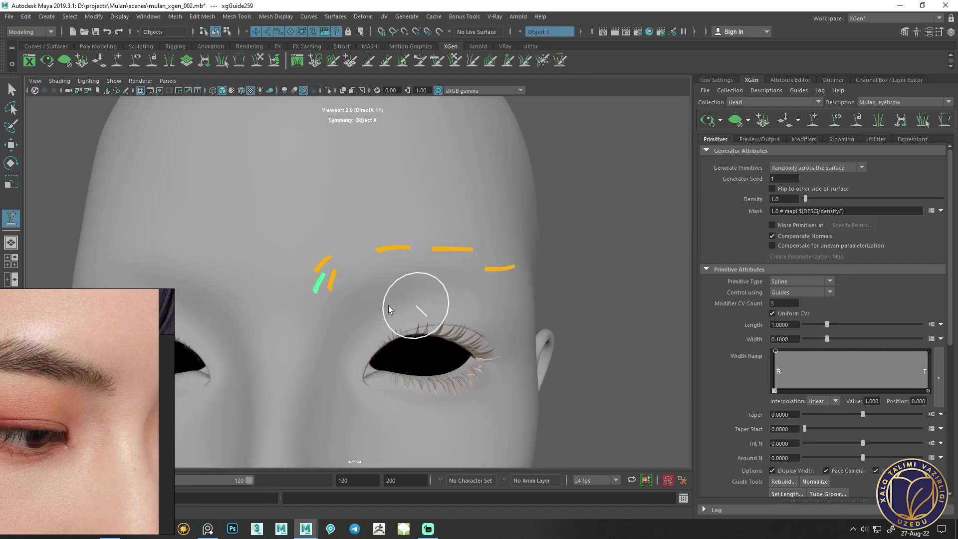
scroll(388, 305, up, 2)
scroll(317, 309, up, 1)
scroll(359, 273, up, 1)
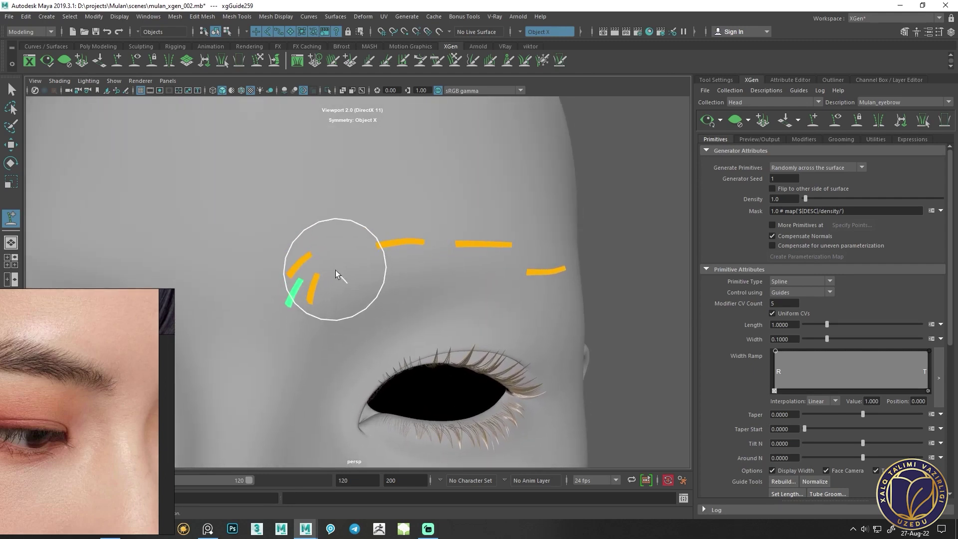
click(321, 268)
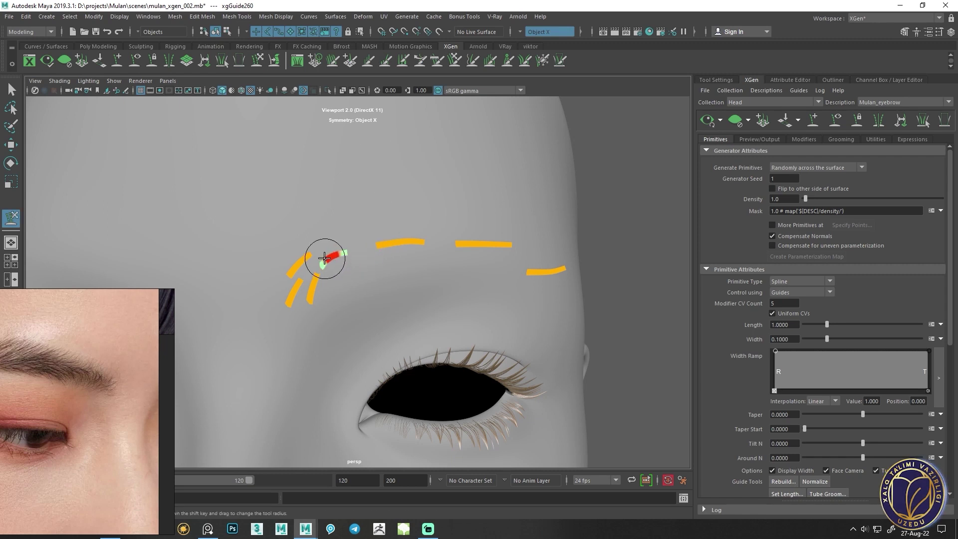
mouse_move(365, 242)
alt+mouse_down()
mouse_move(496, 316)
mouse_move(402, 306)
alt+mouse_up()
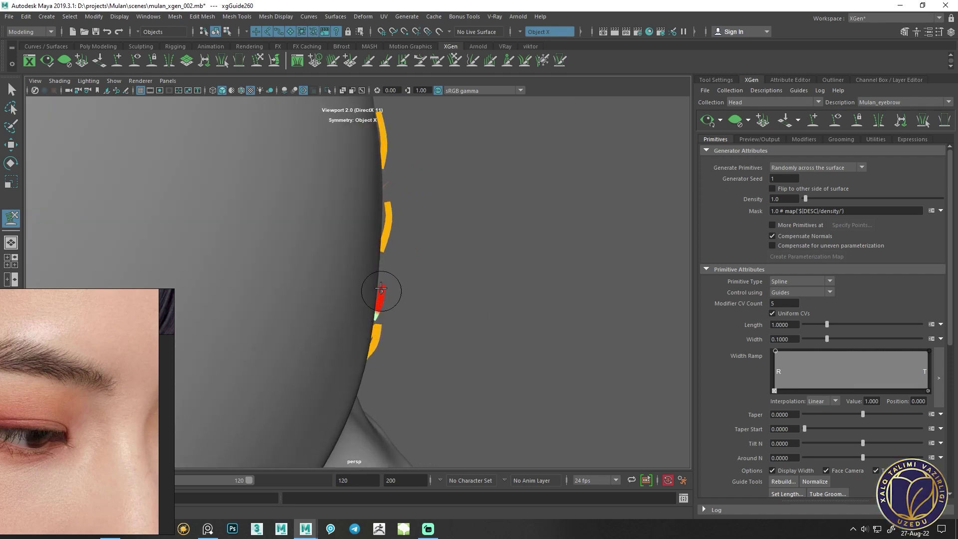
mouse_move(381, 277)
alt+mouse_down()
mouse_move(342, 263)
mouse_move(261, 278)
mouse_move(397, 290)
mouse_move(398, 262)
mouse_move(423, 255)
alt+mouse_up()
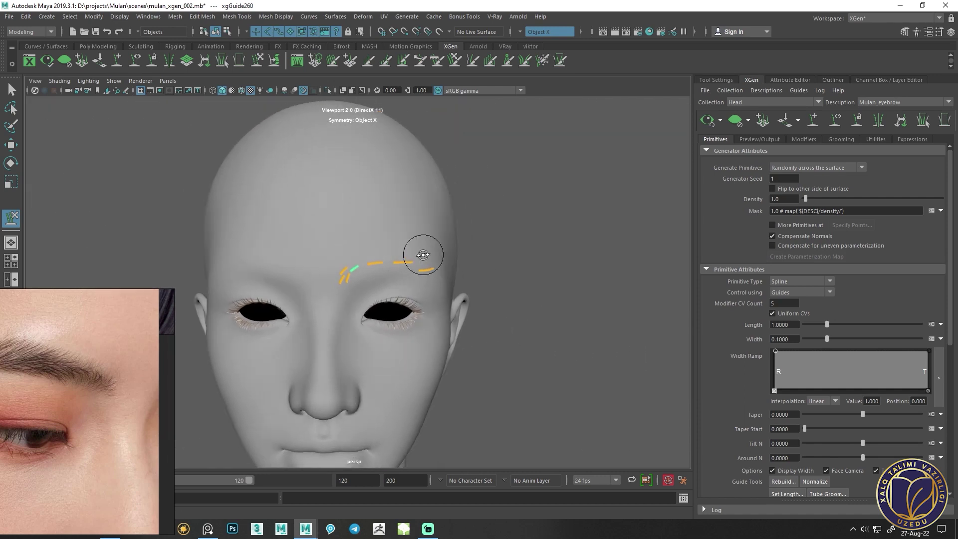
Scale a middle brow guide to make it longer
scroll(349, 272, up, 3)
scroll(394, 284, up, 3)
scroll(391, 299, up, 2)
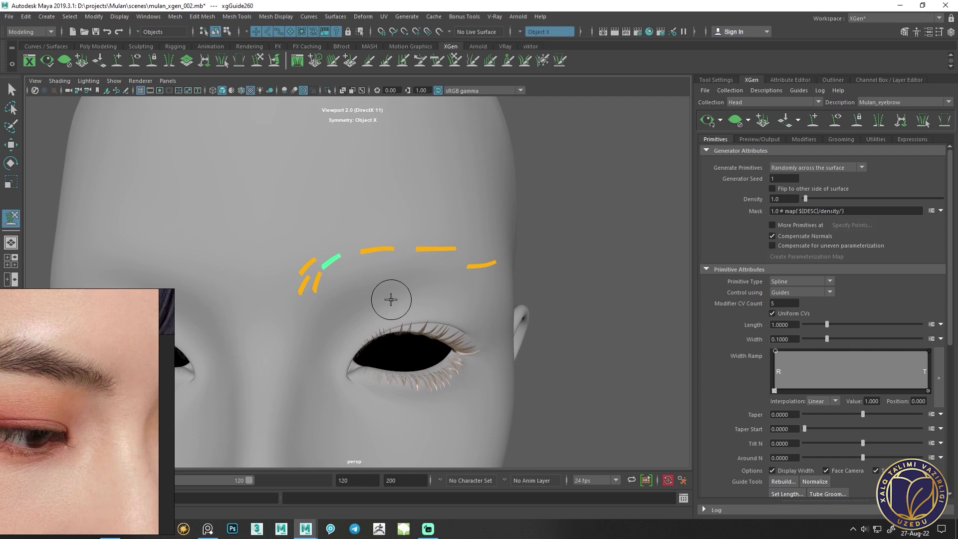
click(116, 59)
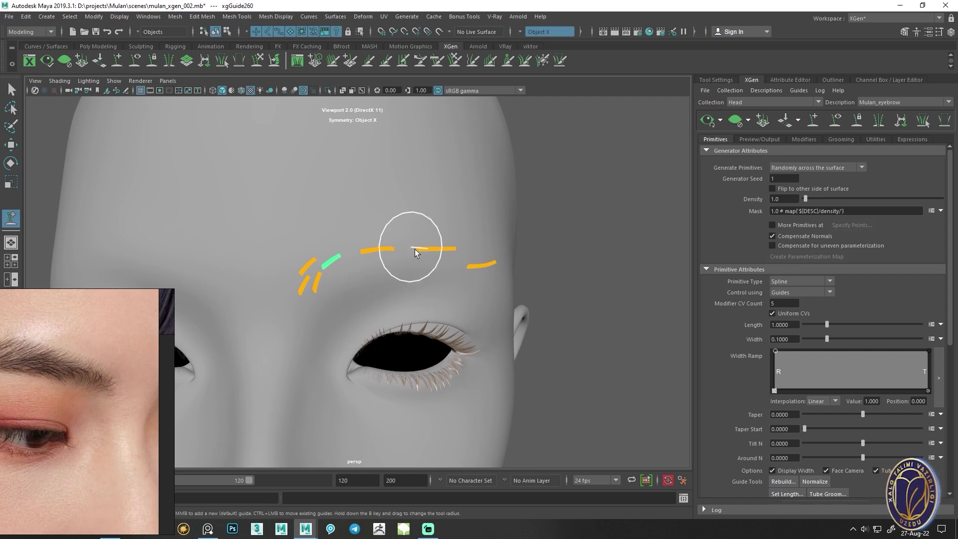
scroll(414, 249, up, 2)
click(351, 250)
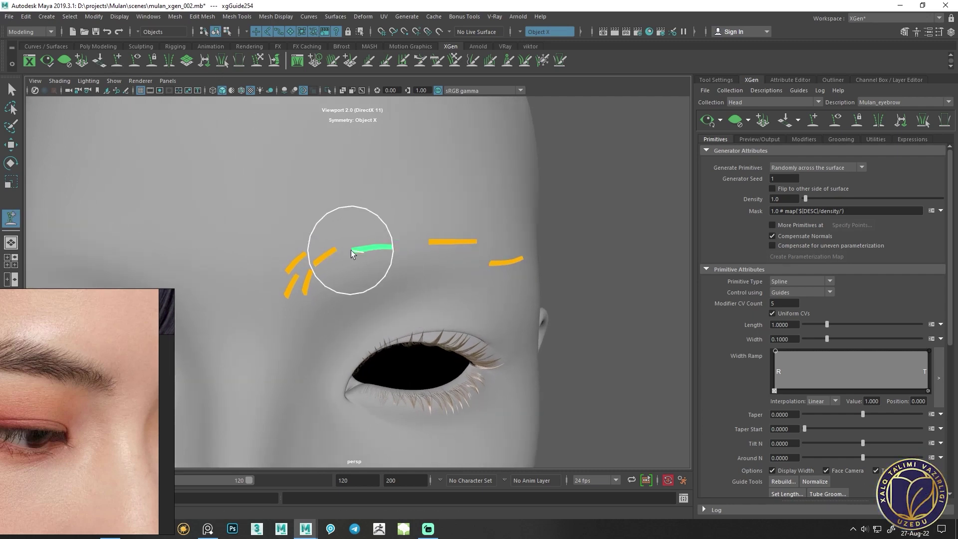
key(r)
drag(345, 250, 295, 205)
Add a new guide along the brow arch and scale it shorter
click(257, 60)
mouse_move(281, 95)
alt+mouse_down()
mouse_move(351, 265)
mouse_move(331, 202)
mouse_move(332, 284)
mouse_move(396, 281)
mouse_move(324, 355)
mouse_move(355, 345)
alt+mouse_up()
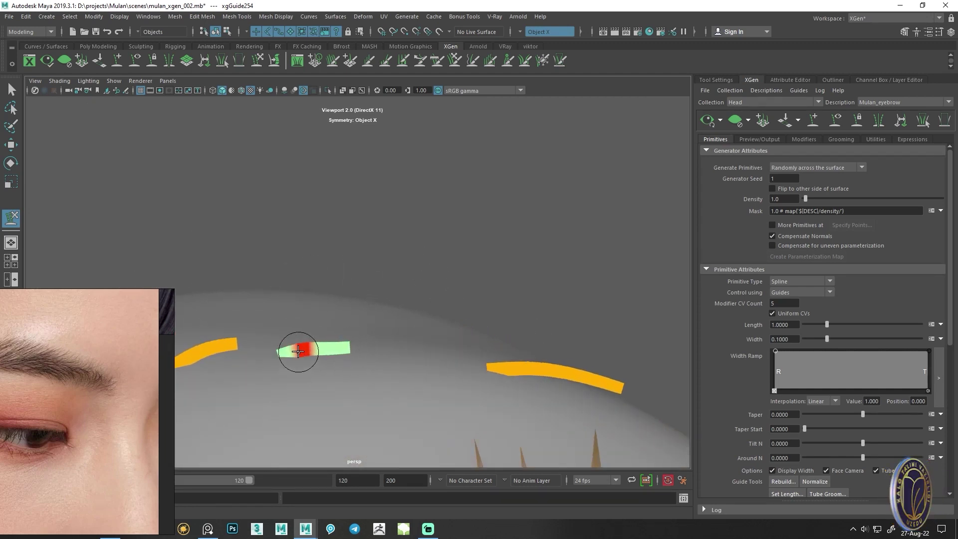
alt+drag(359, 342, 321, 374)
alt+right_drag(321, 375, 252, 342)
alt+drag(252, 342, 402, 315)
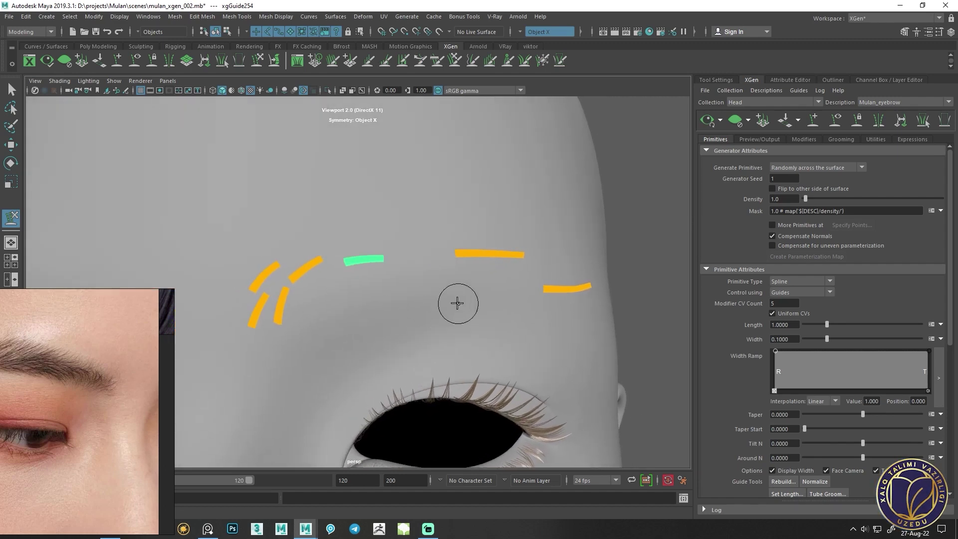
alt+drag(457, 302, 432, 305)
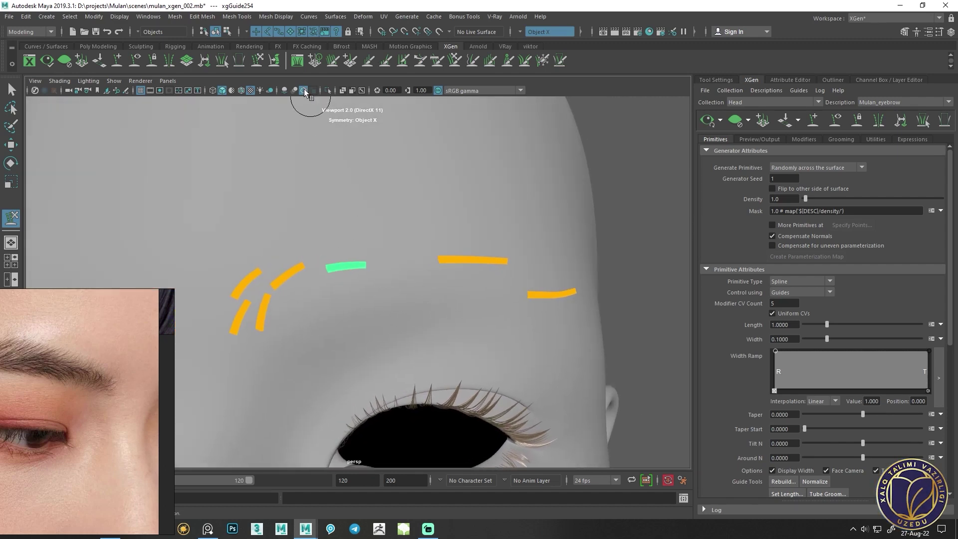
click(120, 58)
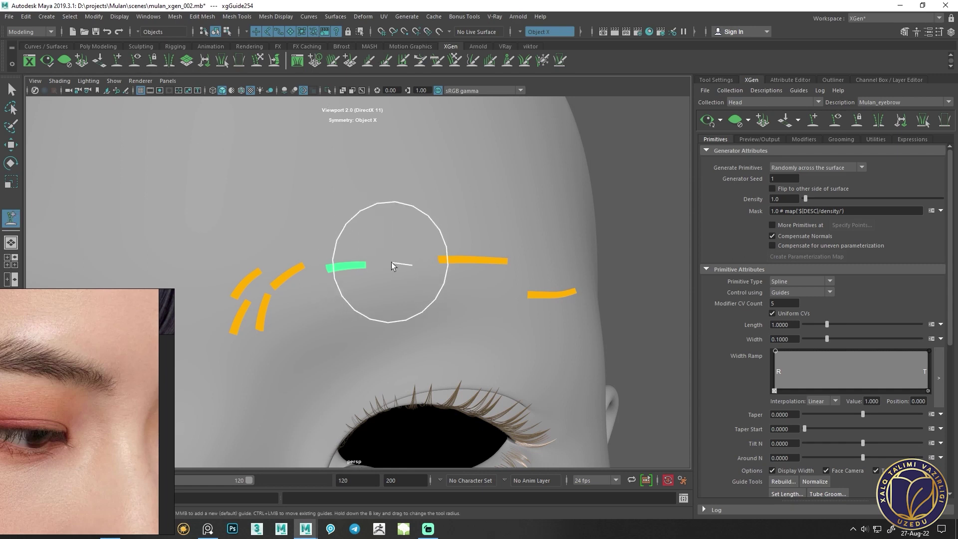
click(393, 264)
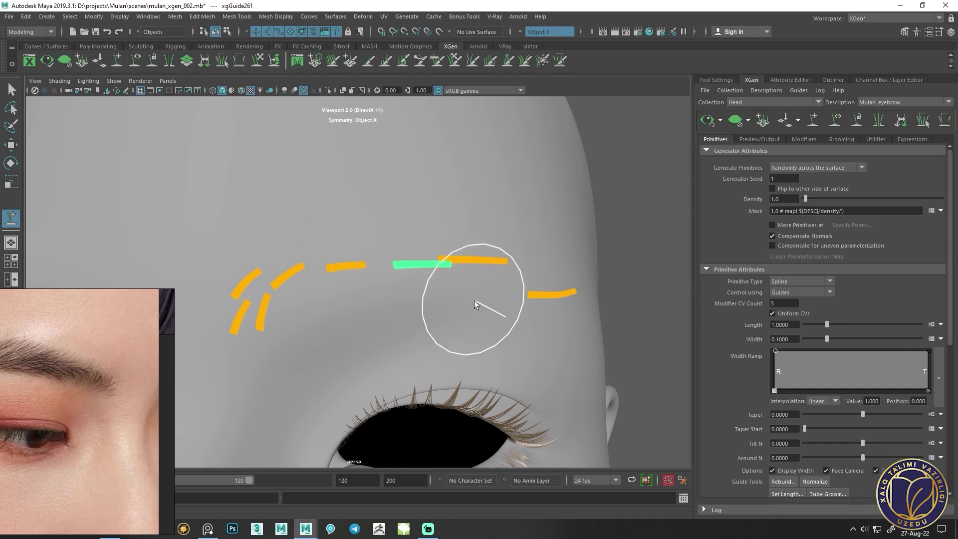
key(r)
drag(405, 271, 382, 265)
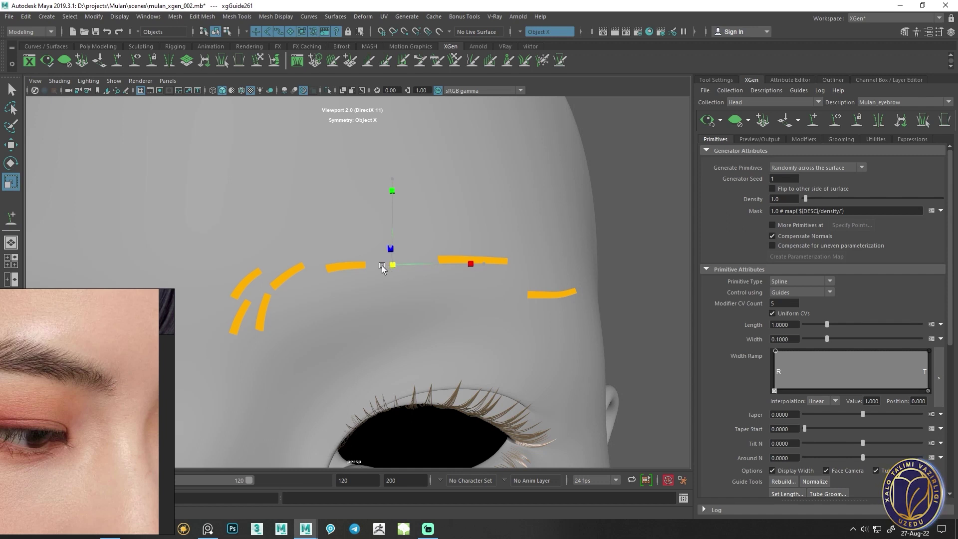
Delete the surplus guide to the right of the middle brow guide
click(262, 62)
alt+drag(449, 306, 395, 267)
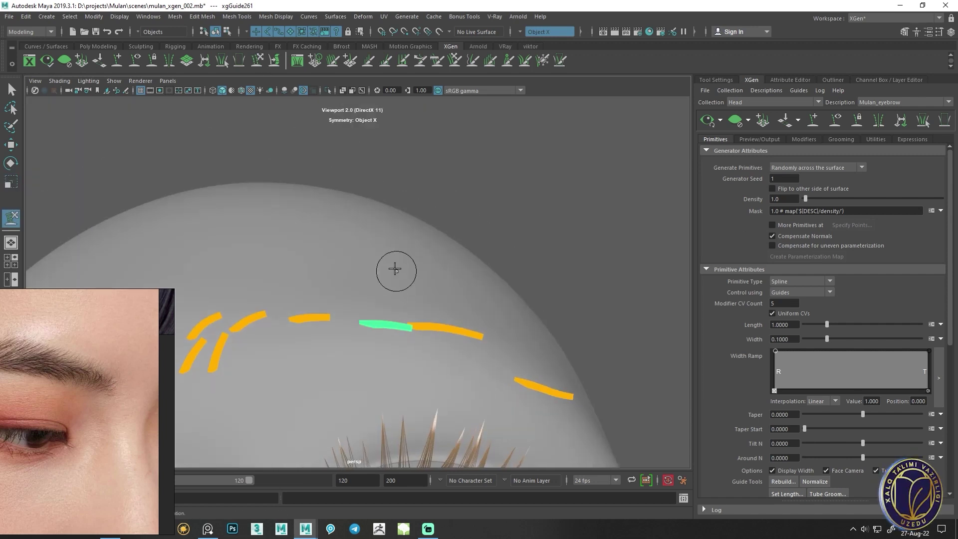
scroll(464, 364, up, 3)
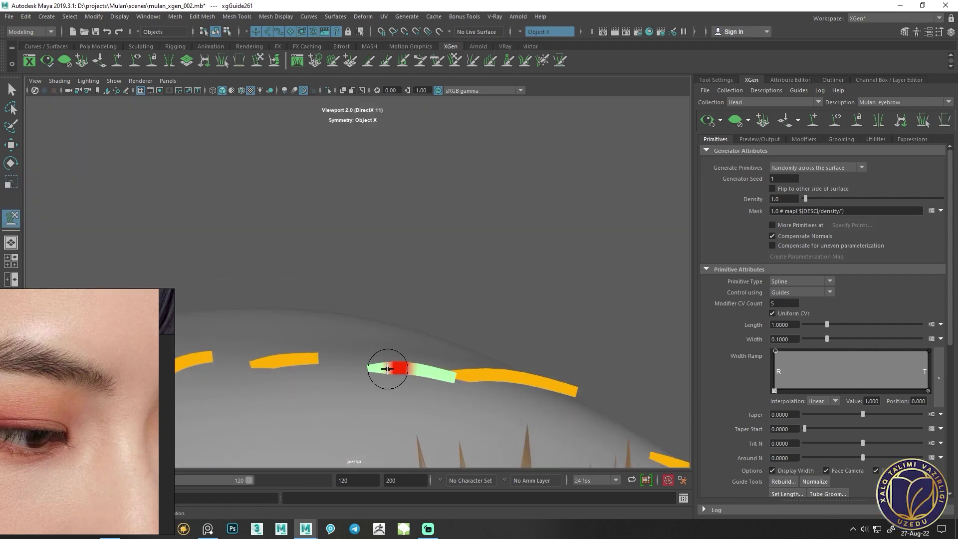
scroll(387, 369, down, 5)
mouse_move(385, 347)
alt+mouse_down()
mouse_move(400, 377)
mouse_move(316, 367)
mouse_move(344, 338)
mouse_move(303, 333)
alt+mouse_up()
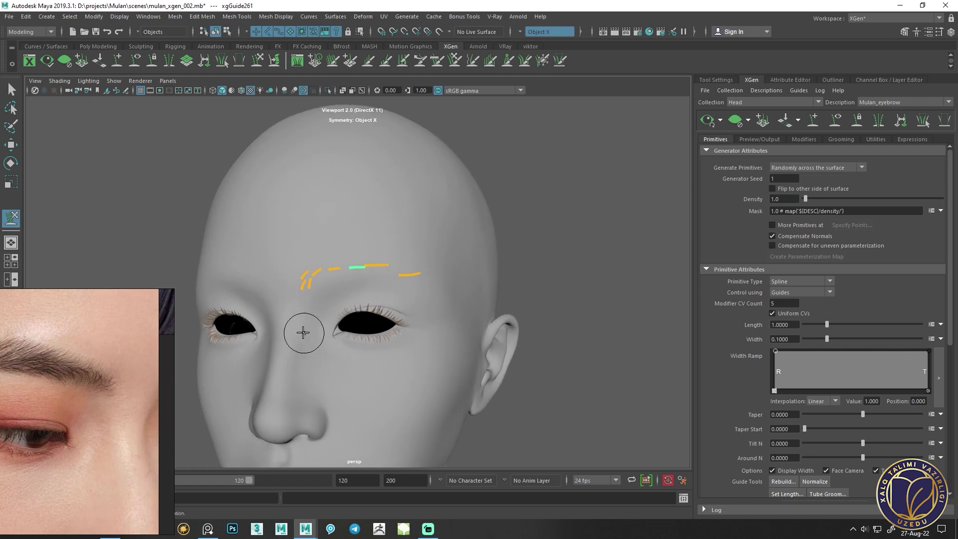
scroll(429, 321, up, 2)
scroll(479, 312, up, 2)
scroll(384, 288, up, 2)
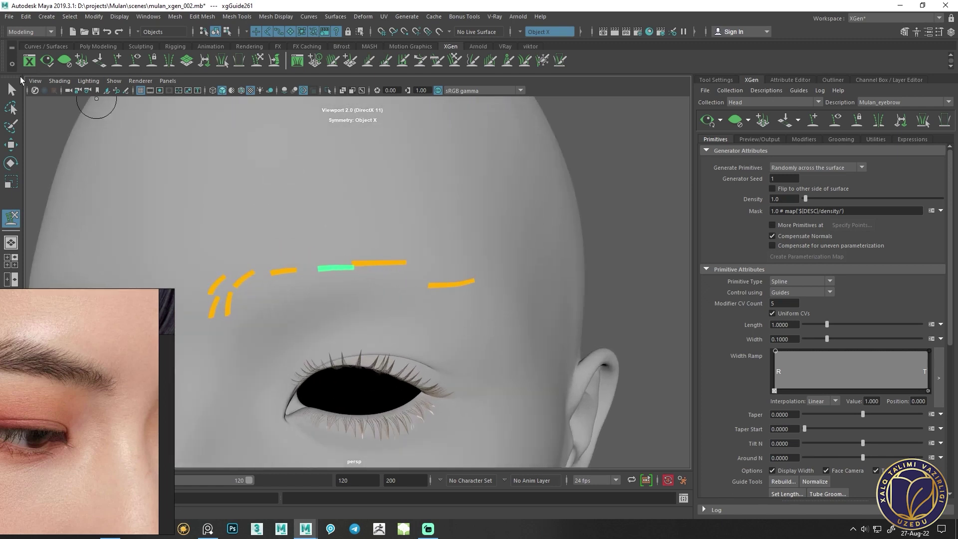
click(14, 86)
click(387, 266)
key(Delete)
mouse_move(329, 311)
alt+mouse_down()
mouse_move(364, 278)
mouse_move(342, 250)
alt+mouse_up()
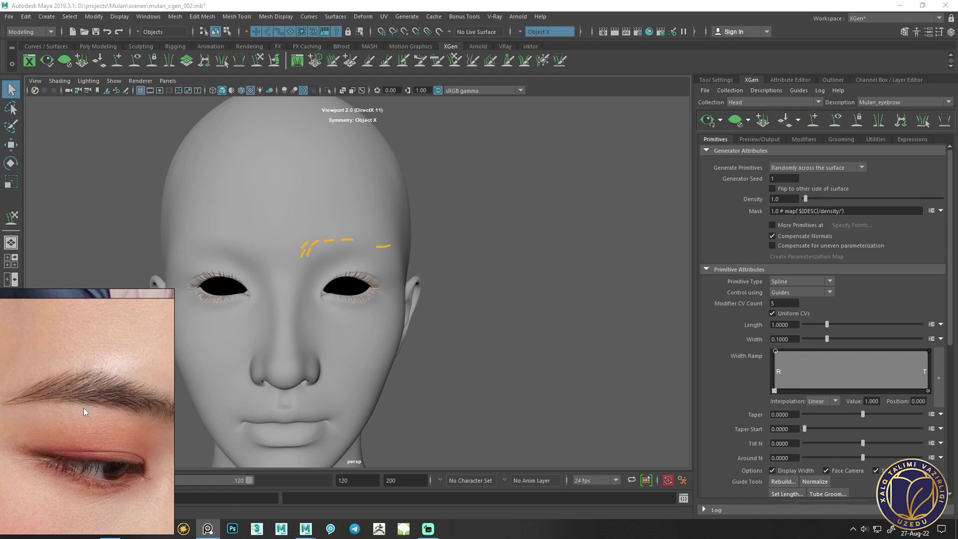
Bend the outer brow guide's tip downward and shorten it slightly
scroll(306, 268, up, 3)
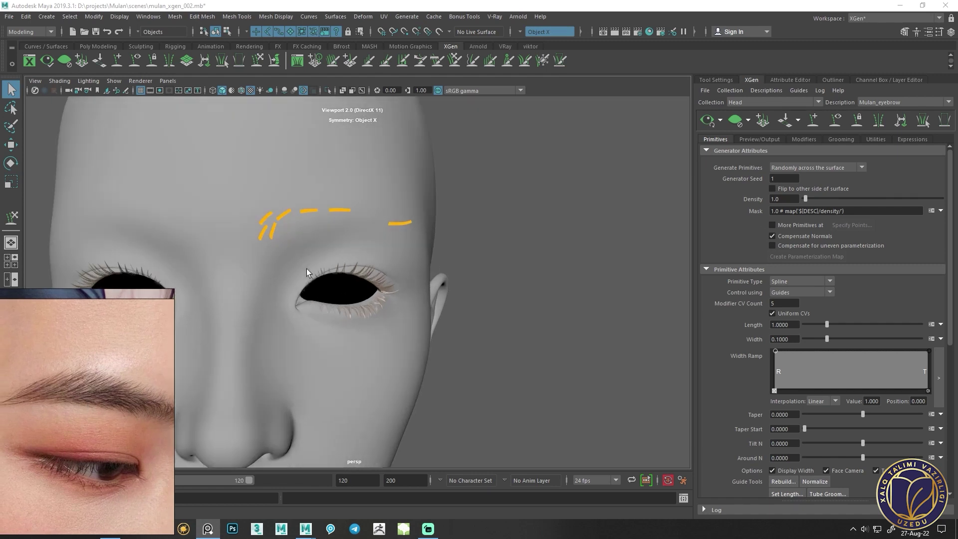
scroll(319, 273, up, 5)
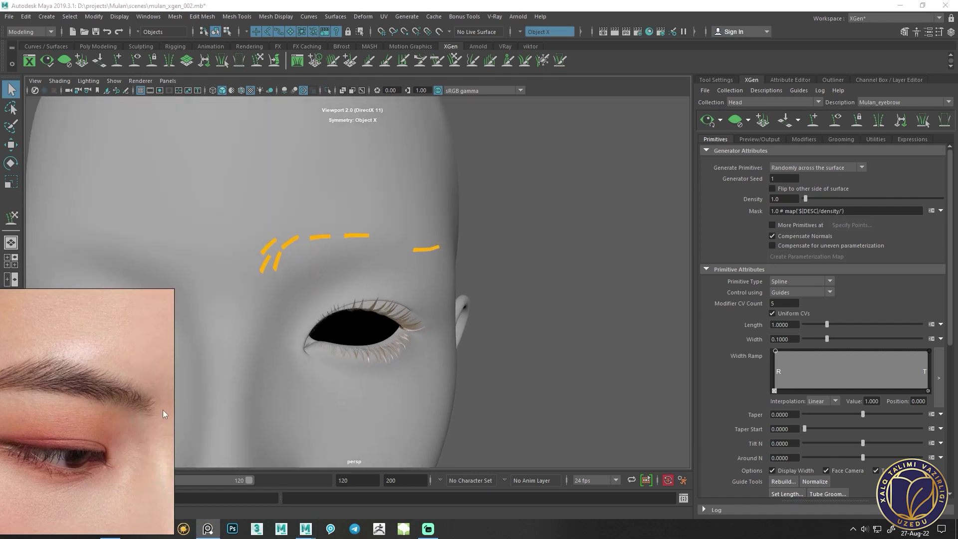
scroll(319, 331, up, 2)
scroll(384, 310, up, 2)
scroll(402, 310, up, 2)
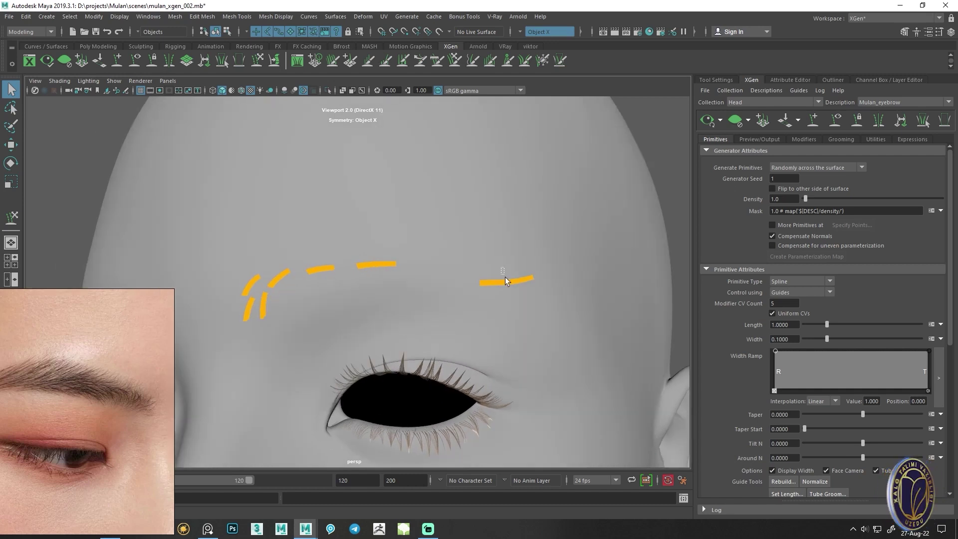
click(505, 278)
alt+middle_drag(505, 279, 463, 267)
click(257, 60)
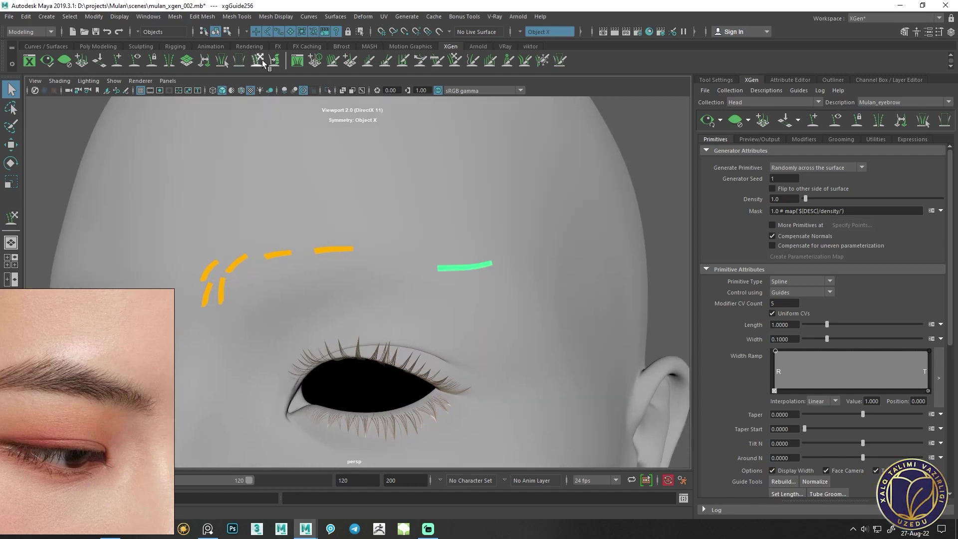
alt+drag(419, 164, 449, 213)
drag(525, 265, 534, 295)
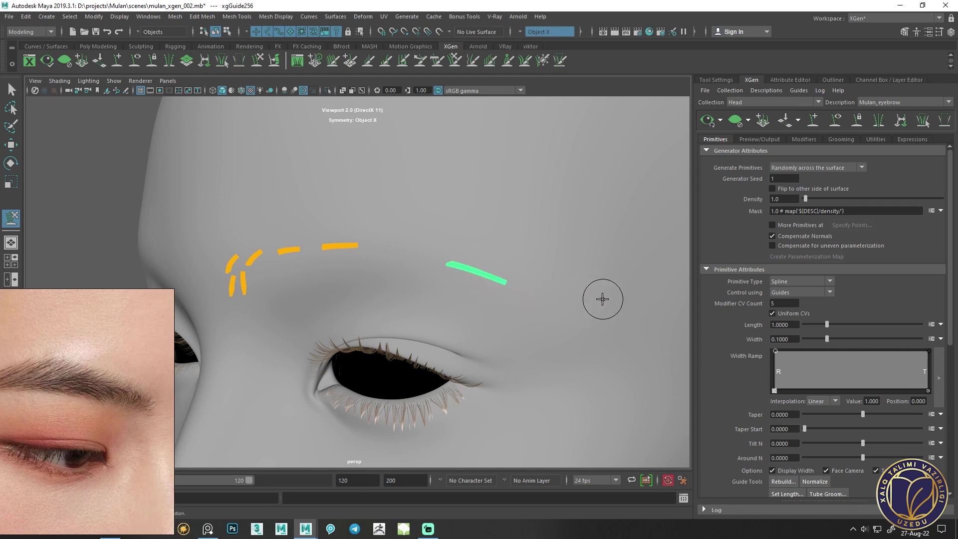
key(r)
drag(446, 263, 437, 262)
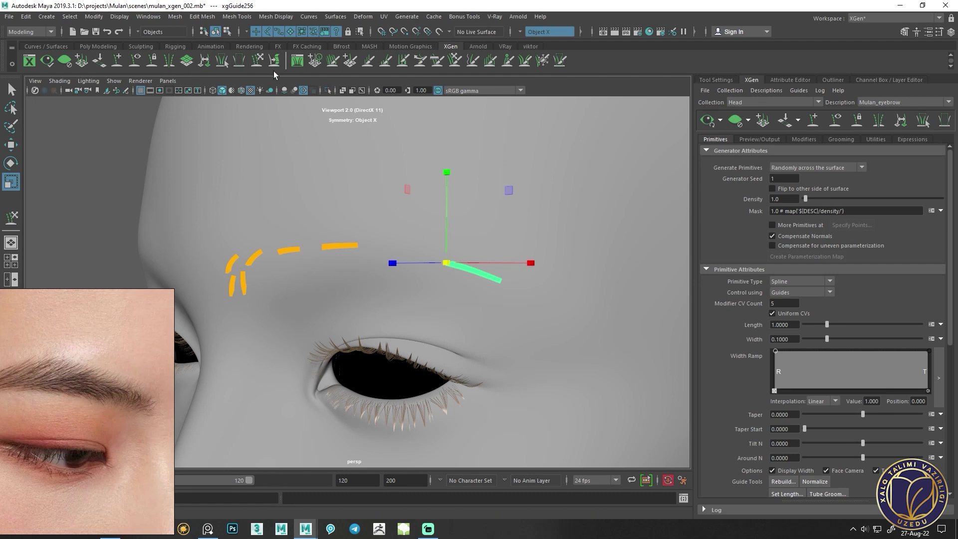
key(y)
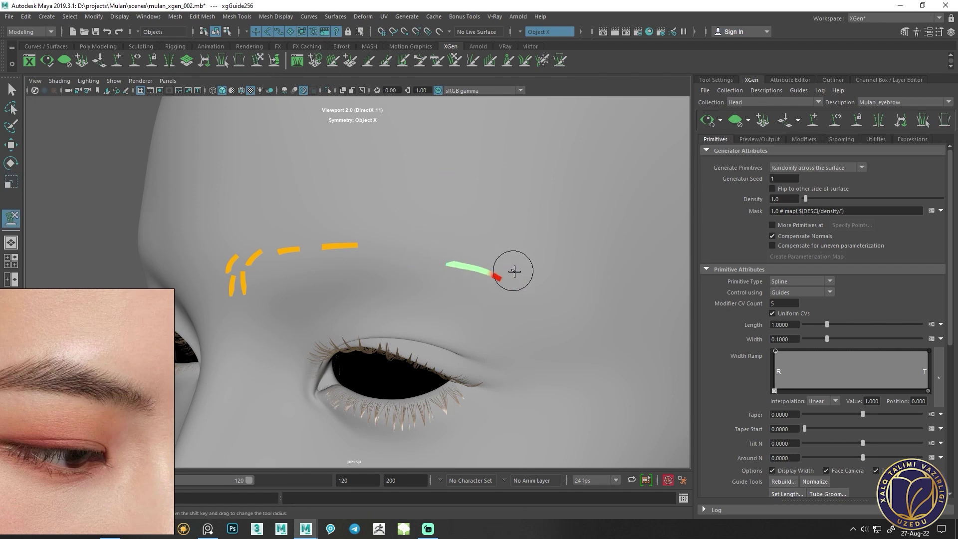
Place three new eyebrow guides along the brow out to its outer end
alt+right_drag(508, 280, 363, 282)
alt+drag(364, 282, 406, 288)
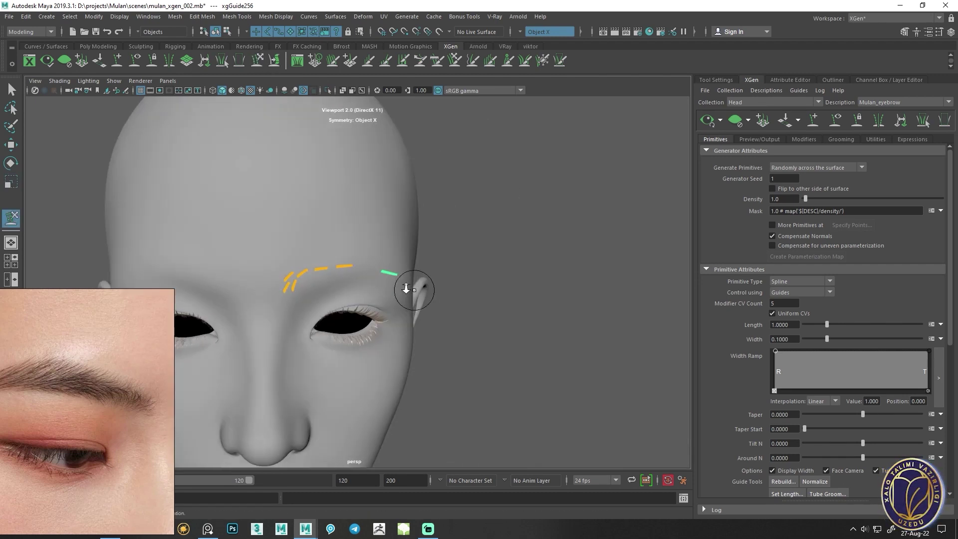
alt+right_drag(406, 289, 342, 203)
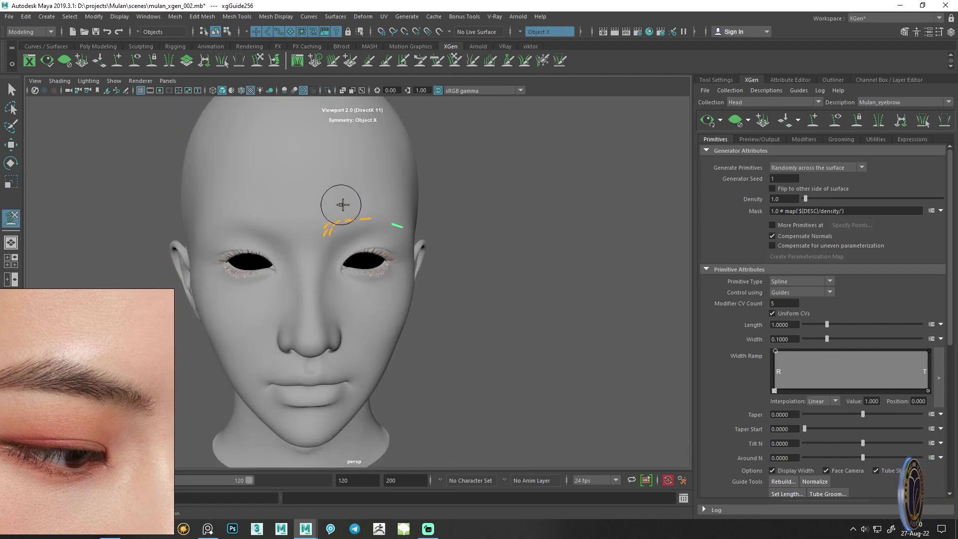
alt+drag(342, 209, 363, 207)
mouse_move(364, 207)
alt+right_down()
mouse_move(488, 313)
mouse_move(575, 304)
alt+right_up()
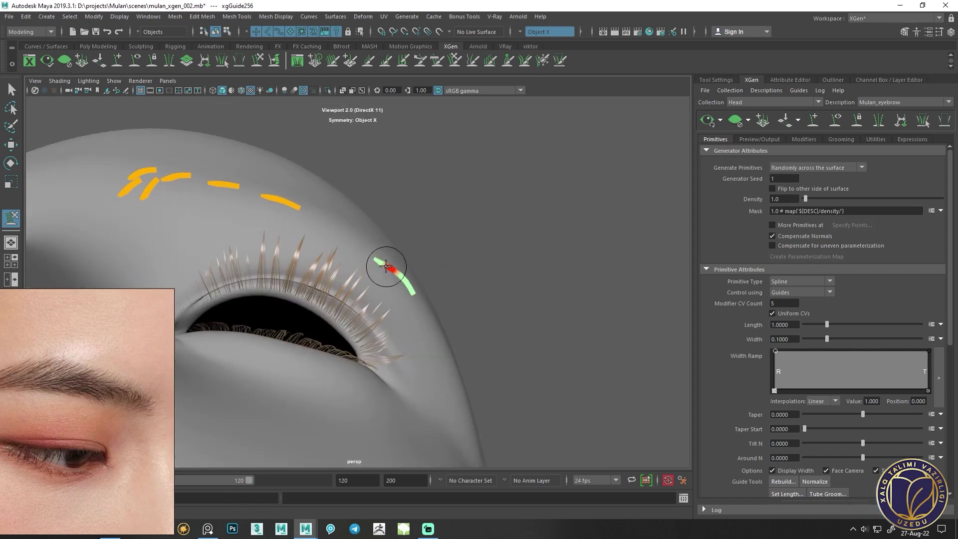
click(813, 120)
alt+drag(499, 249, 314, 170)
mouse_move(314, 169)
alt+right_down()
mouse_move(396, 246)
mouse_move(396, 226)
alt+right_up()
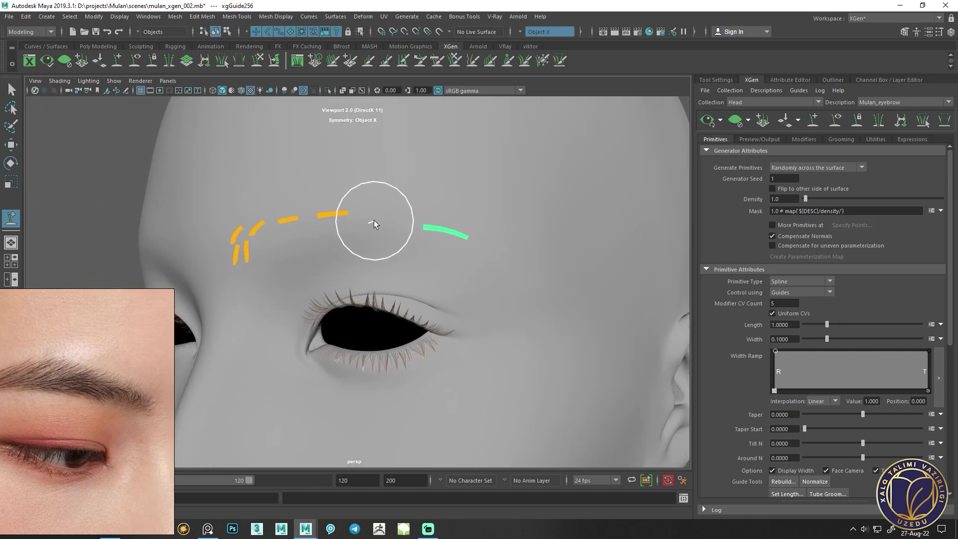
click(373, 219)
mouse_move(382, 220)
alt+right_down()
mouse_move(401, 232)
mouse_move(422, 223)
alt+right_up()
click(412, 213)
Rotate the outermost new guide to follow the brow's tail, then view the head frontally
key(e)
mouse_move(455, 214)
alt+mouse_down()
mouse_move(501, 231)
mouse_move(491, 256)
alt+mouse_up()
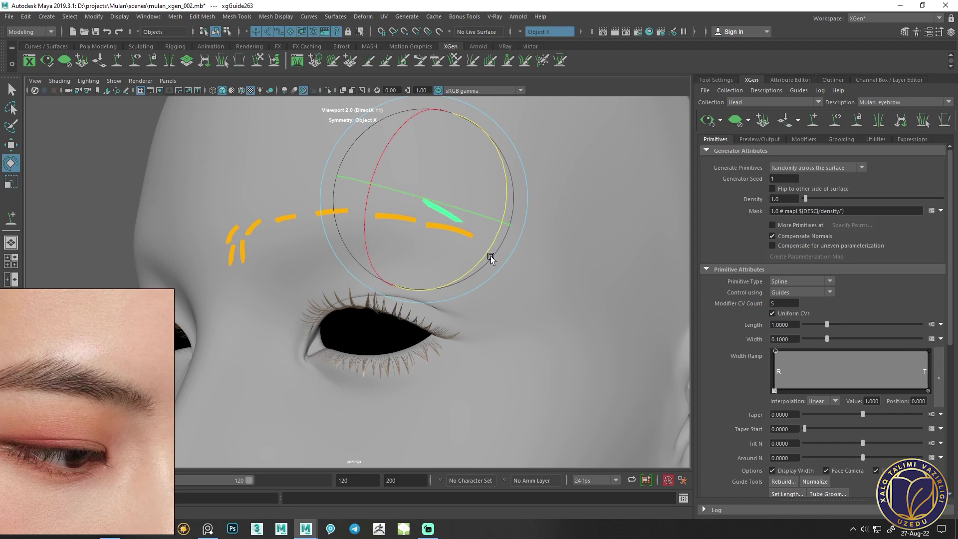
click(257, 61)
mouse_move(417, 238)
alt+mouse_down()
mouse_move(453, 244)
mouse_move(458, 192)
alt+mouse_up()
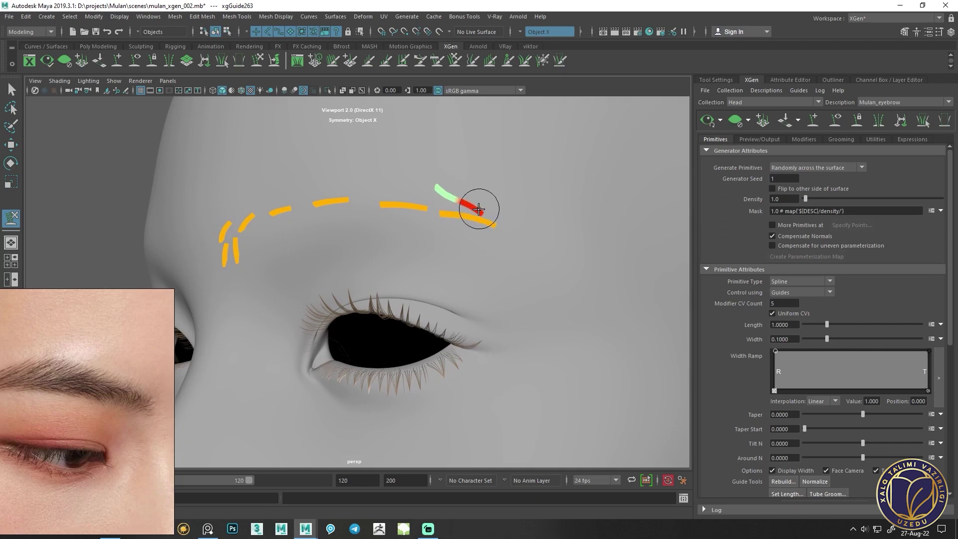
scroll(479, 235, down, 5)
alt+drag(466, 242, 491, 214)
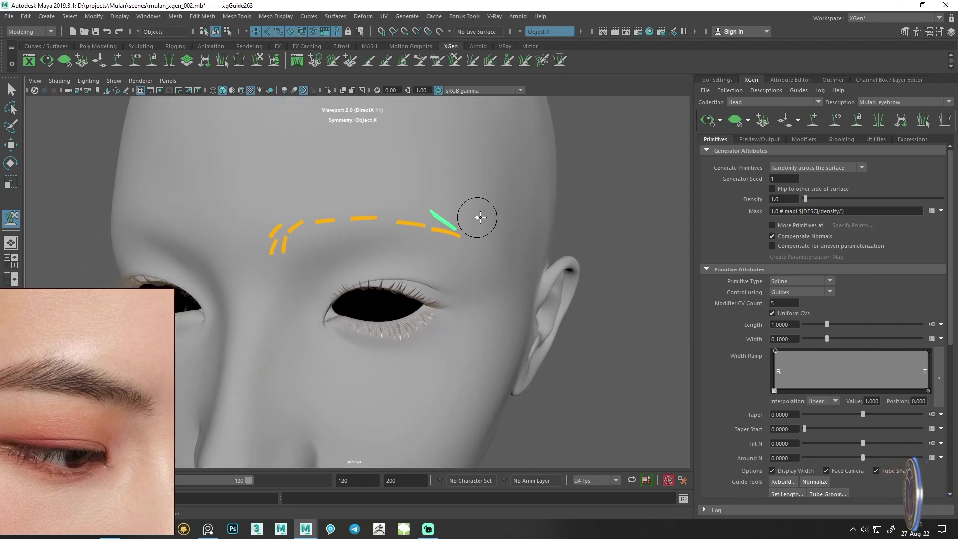
alt+right_drag(492, 213, 289, 209)
mouse_move(289, 210)
alt+mouse_down()
mouse_move(331, 246)
mouse_move(351, 238)
mouse_move(343, 244)
alt+mouse_up()
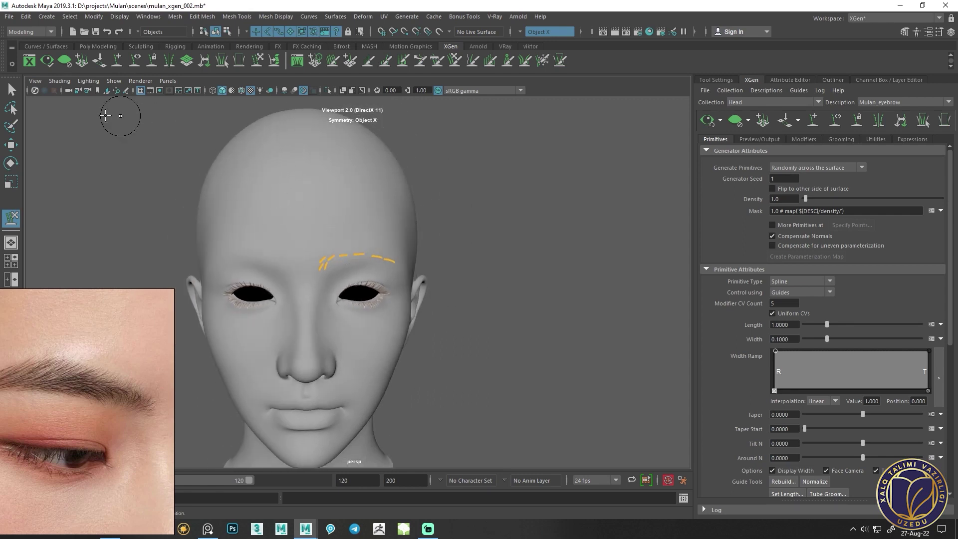
Pick a middle brow guide and the next guide to its right for editing
scroll(518, 271, up, 2)
scroll(520, 292, up, 3)
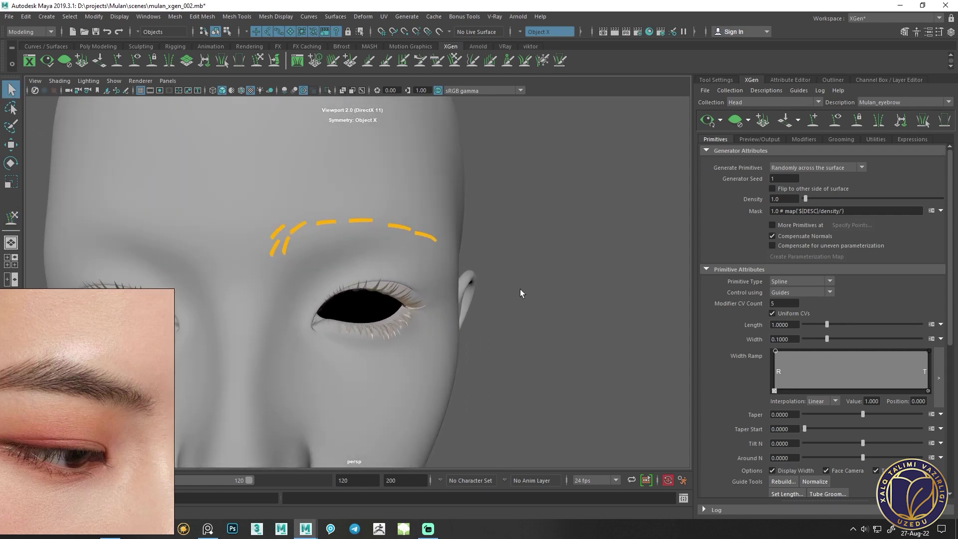
scroll(322, 268, down, 3)
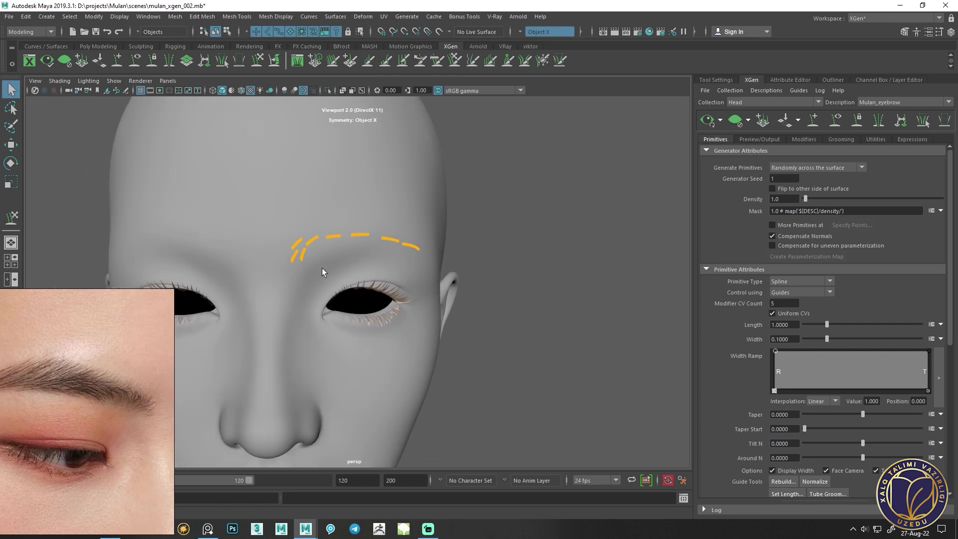
mouse_move(396, 232)
alt+mouse_down()
mouse_move(363, 250)
mouse_move(413, 299)
alt+mouse_up()
scroll(434, 272, up, 2)
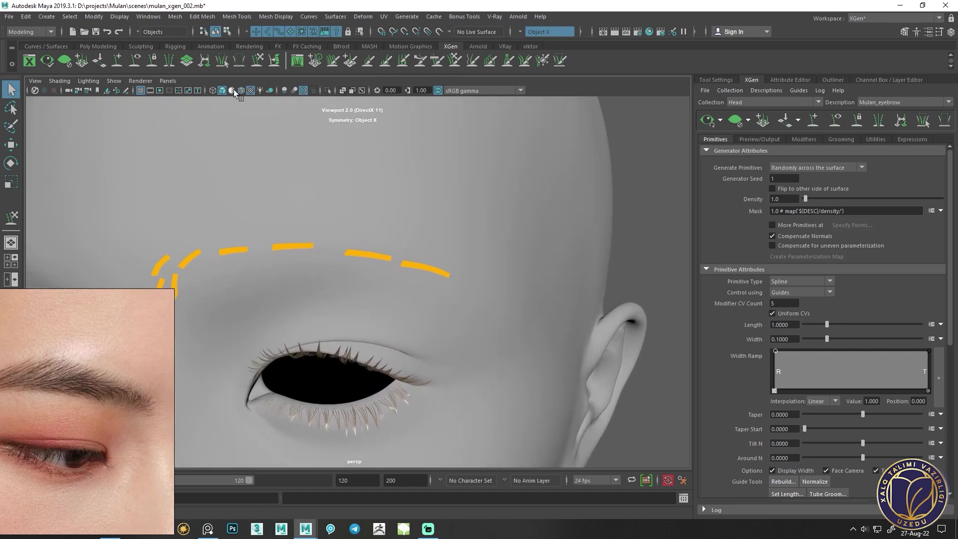
click(116, 60)
click(345, 252)
click(403, 256)
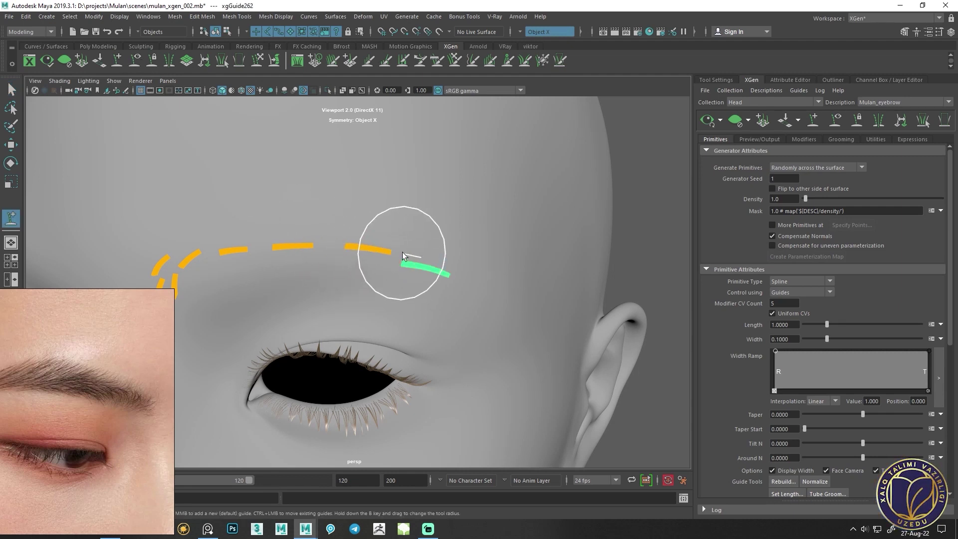
scroll(342, 284, down, 5)
alt+drag(342, 285, 620, 309)
scroll(620, 309, up, 3)
scroll(439, 284, up, 2)
scroll(439, 284, up, 2)
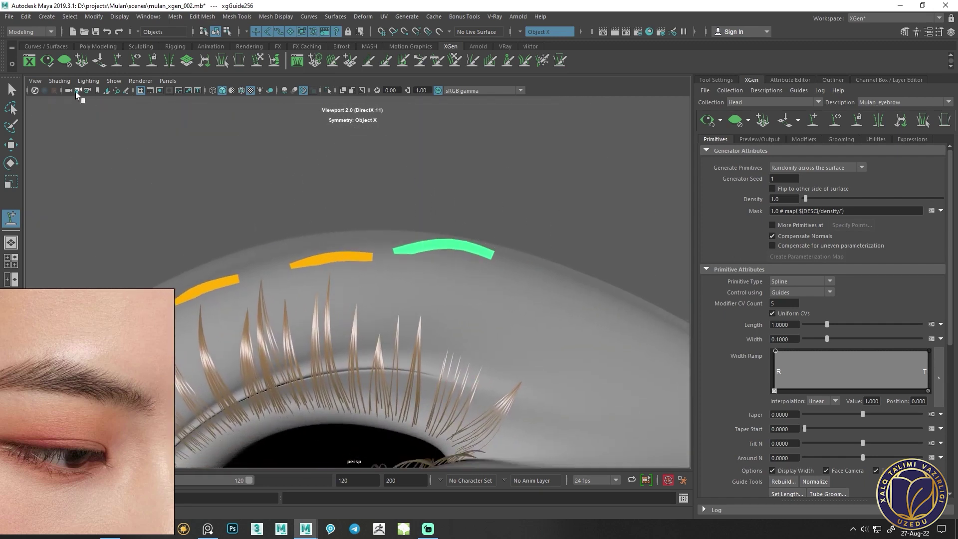
Sculpt another brow guide's drooping end flat against the brow
click(13, 90)
alt+drag(342, 239, 343, 207)
click(342, 207)
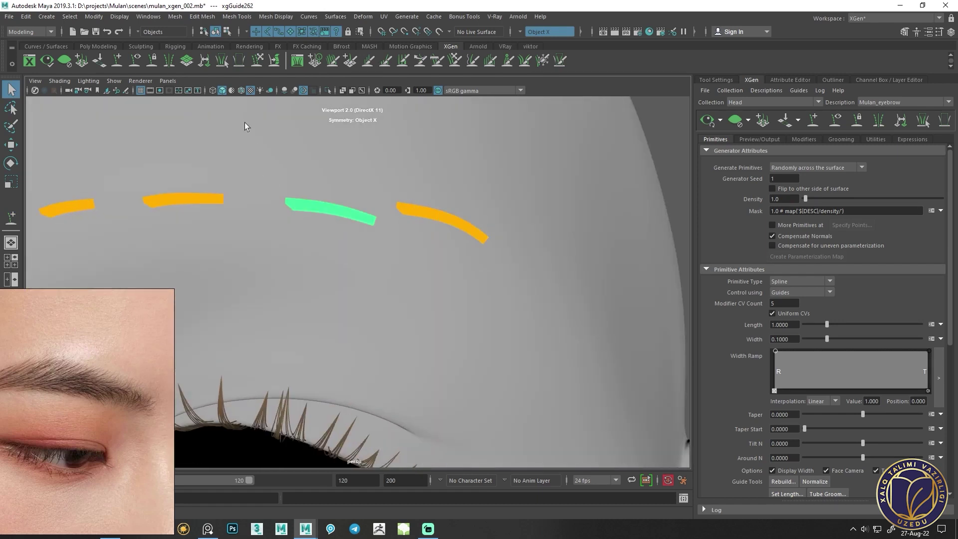
click(257, 60)
alt+drag(319, 249, 299, 203)
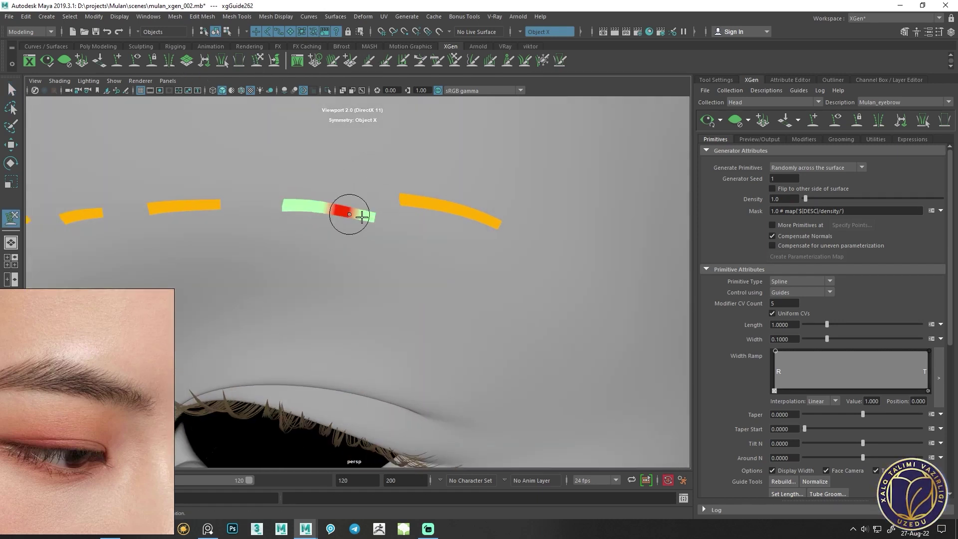
drag(379, 198, 336, 206)
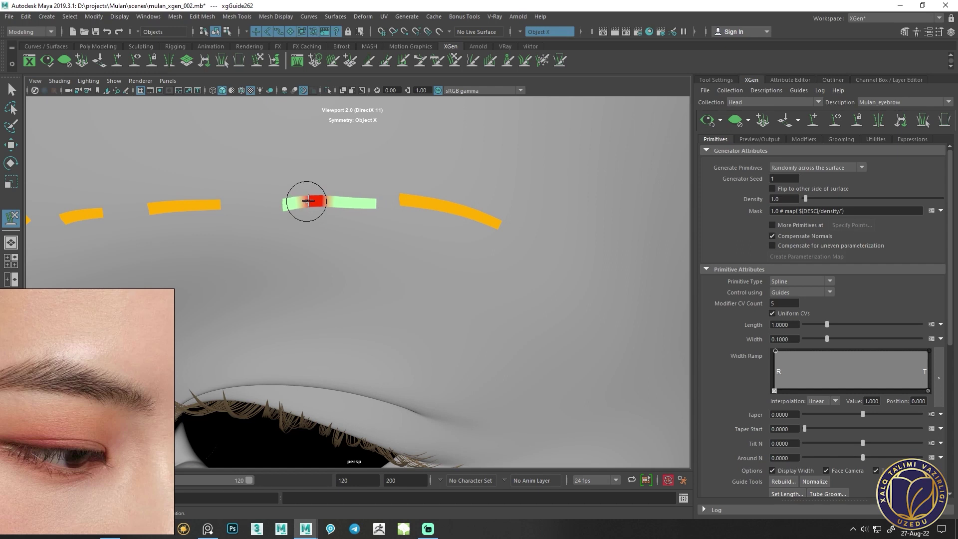
alt+drag(409, 197, 428, 269)
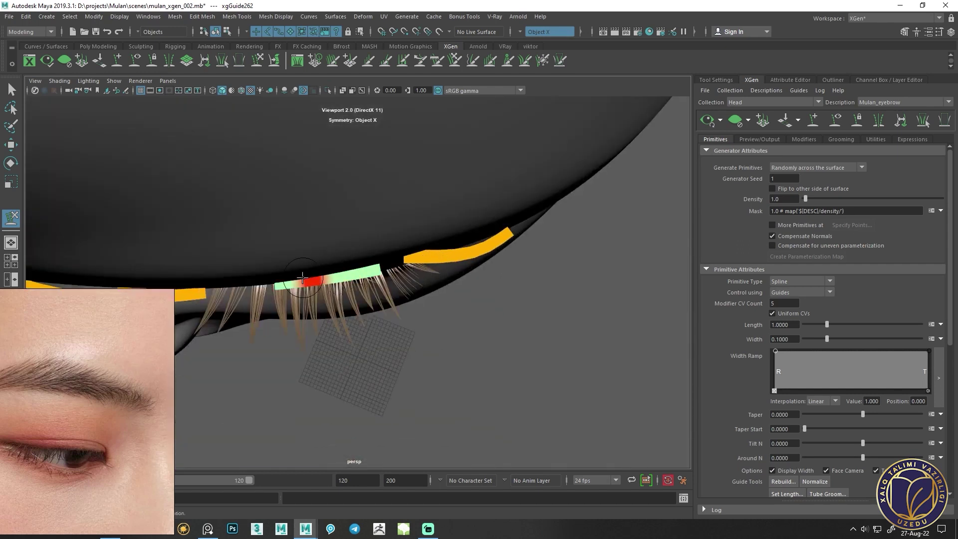
drag(310, 280, 328, 280)
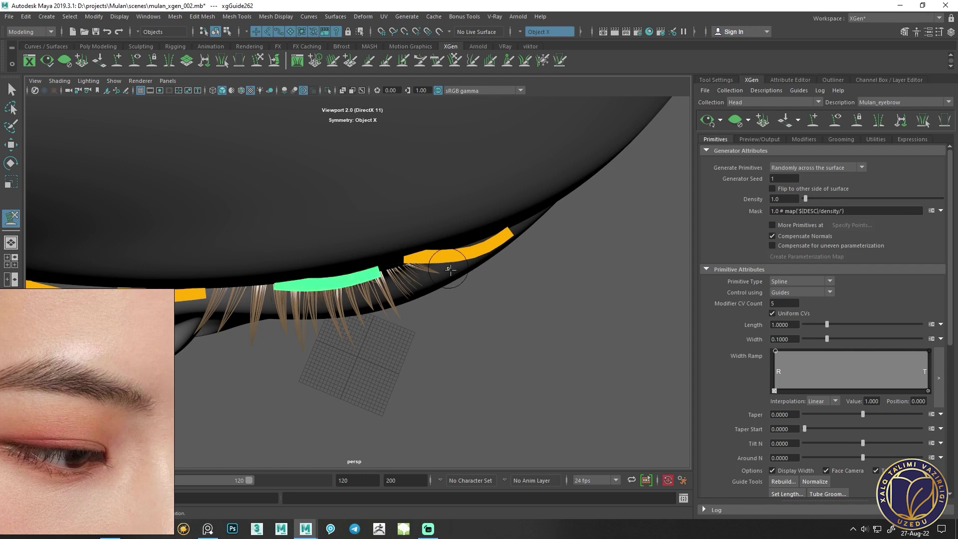
alt+drag(396, 261, 202, 195)
Select the outer brow guide, widen the face view, and open the mask options list
click(10, 92)
click(386, 301)
click(257, 60)
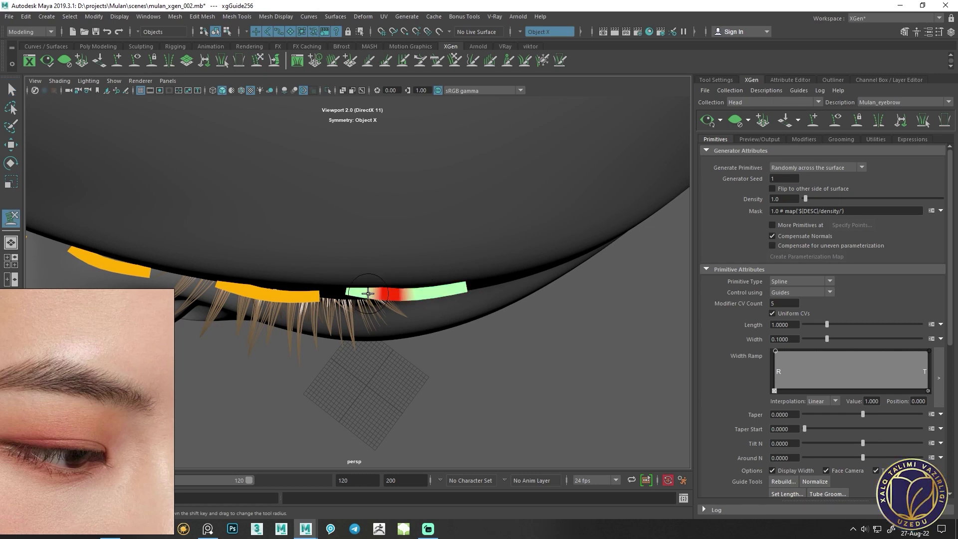
mouse_move(390, 298)
alt+mouse_down()
mouse_move(242, 237)
mouse_move(364, 240)
alt+mouse_up()
scroll(364, 239, down, 3)
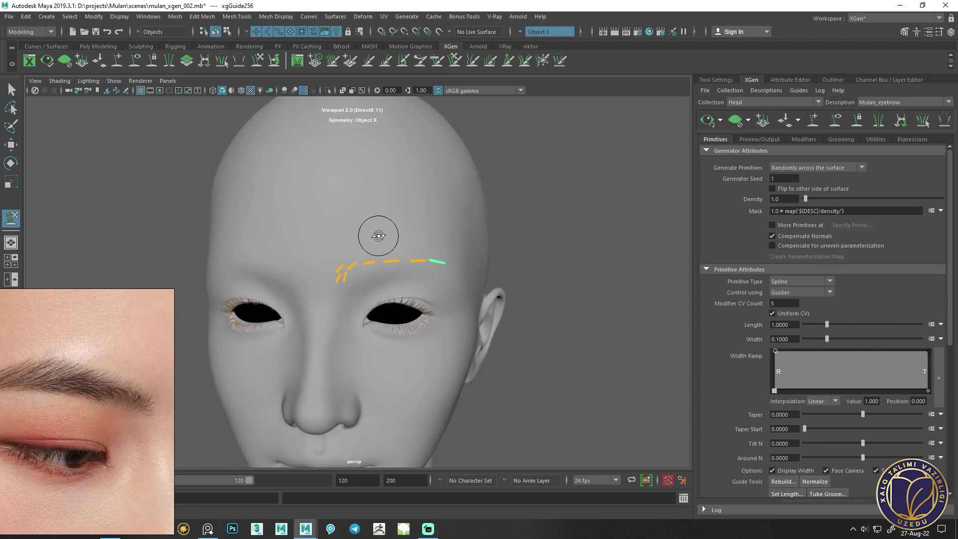
alt+drag(384, 194, 381, 194)
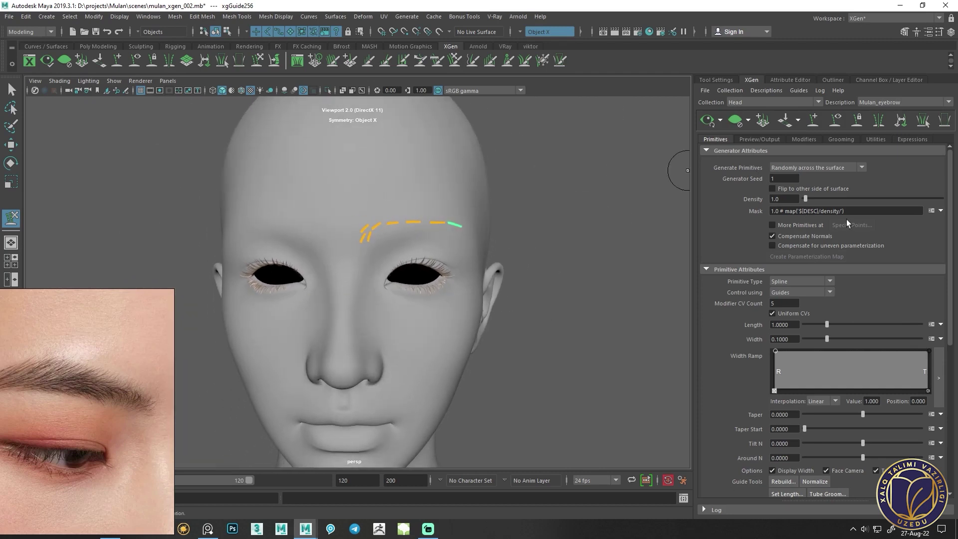
click(940, 212)
Create map 'Mulan_eyebrow_densitymask' with resolution 10 and a black start colour
click(898, 220)
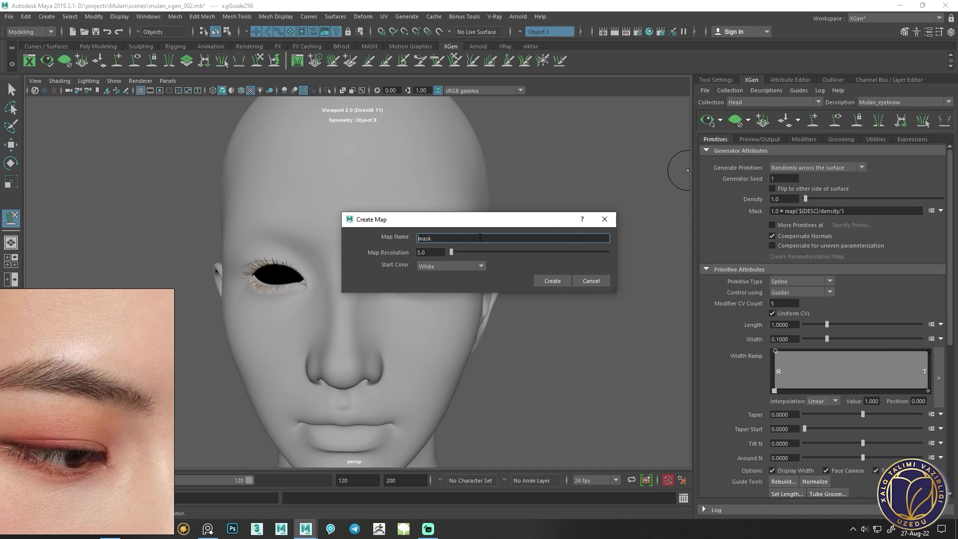
text(MU)
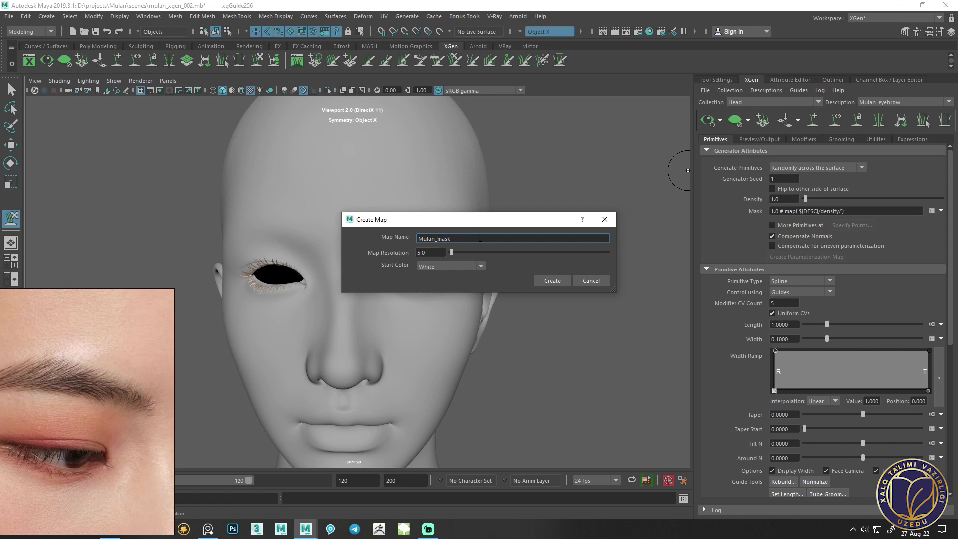
text(eyebrow_density)
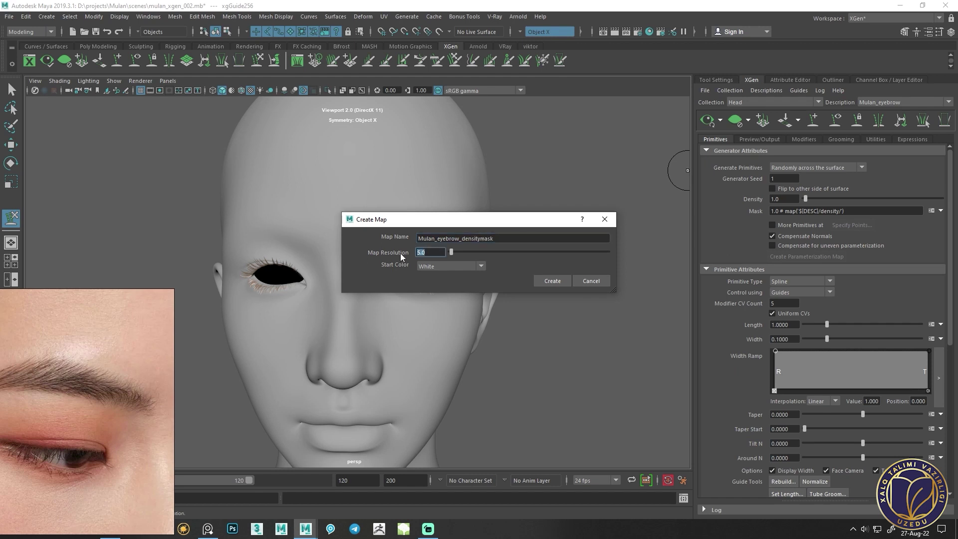
text(10)
click(448, 268)
click(439, 289)
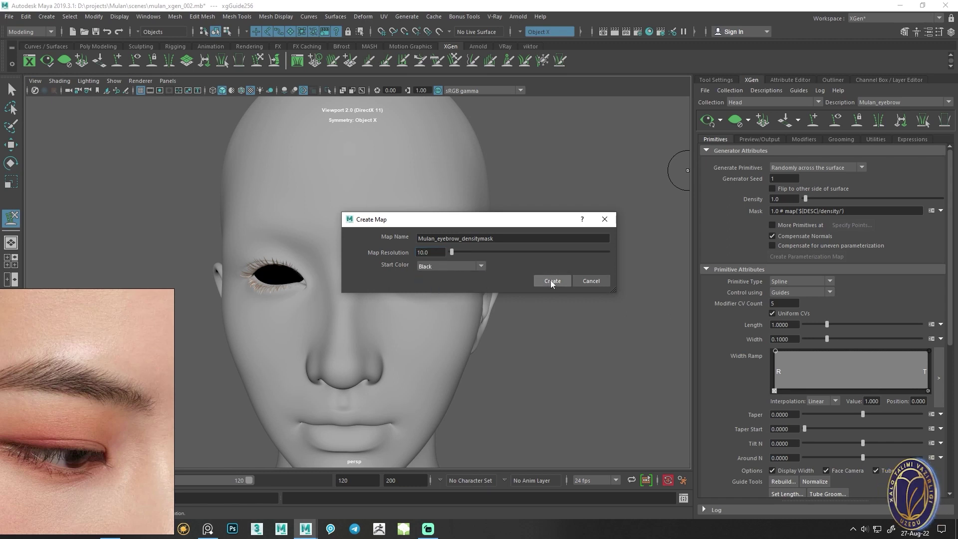
click(550, 281)
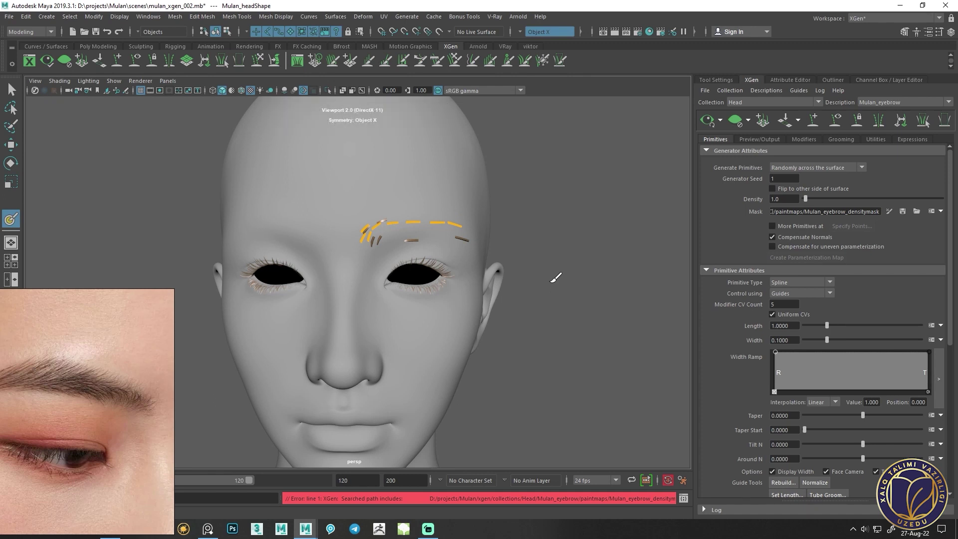
Clear the head selection and refresh the eyebrow mask
mouse_move(557, 281)
alt+mouse_down()
mouse_move(592, 288)
mouse_move(575, 298)
mouse_move(544, 258)
alt+mouse_up()
key(w)
click(581, 282)
click(941, 212)
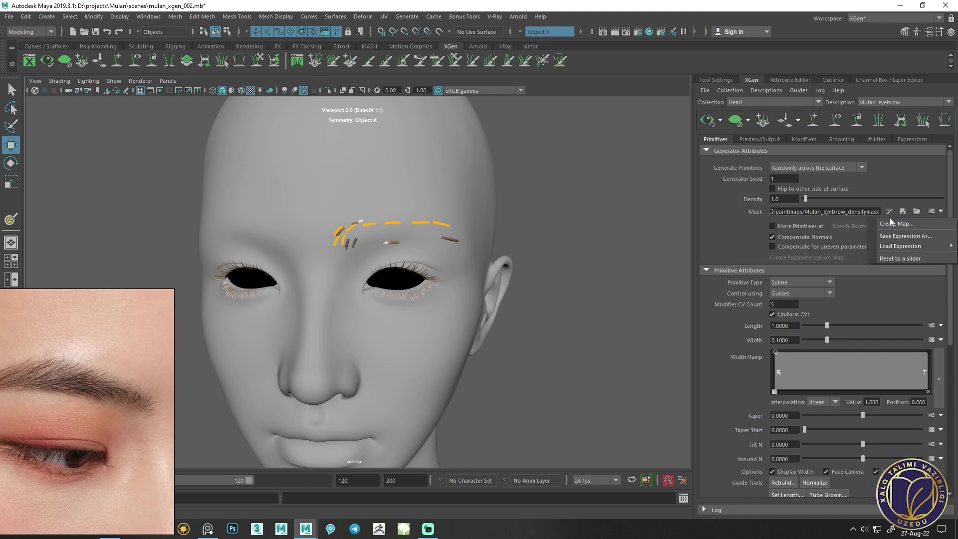
right_click(754, 214)
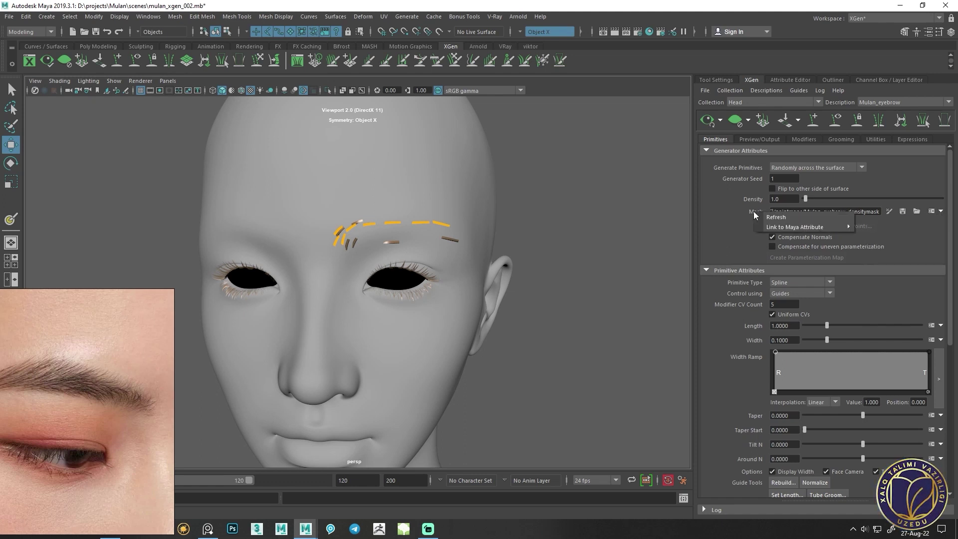
click(774, 217)
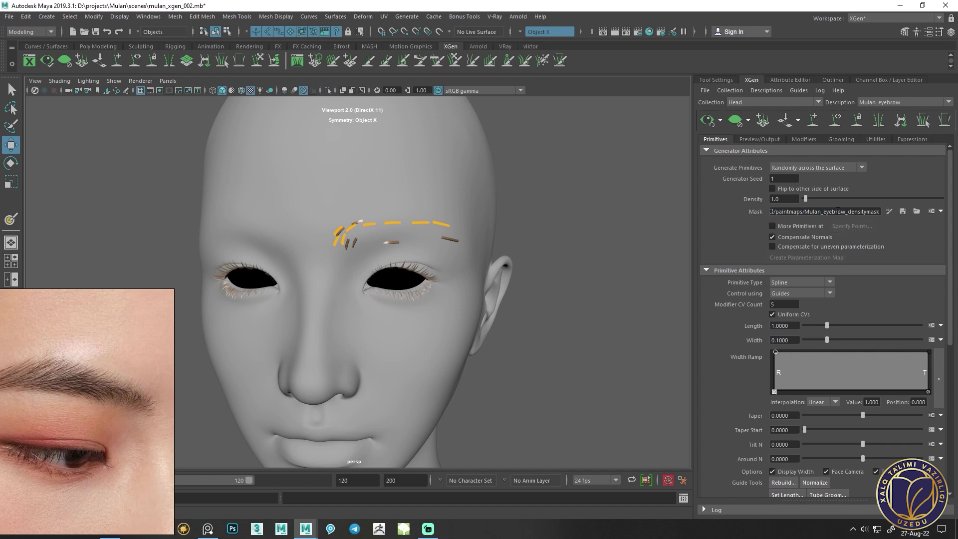
Create map 'Mulan_eyebrow_mask' at resolution 10 with a white start colour
click(941, 212)
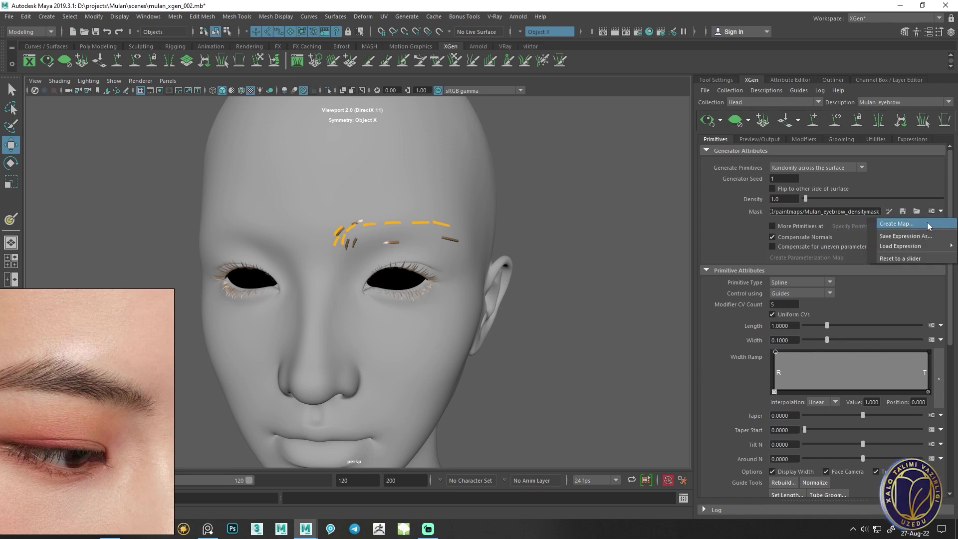
click(927, 222)
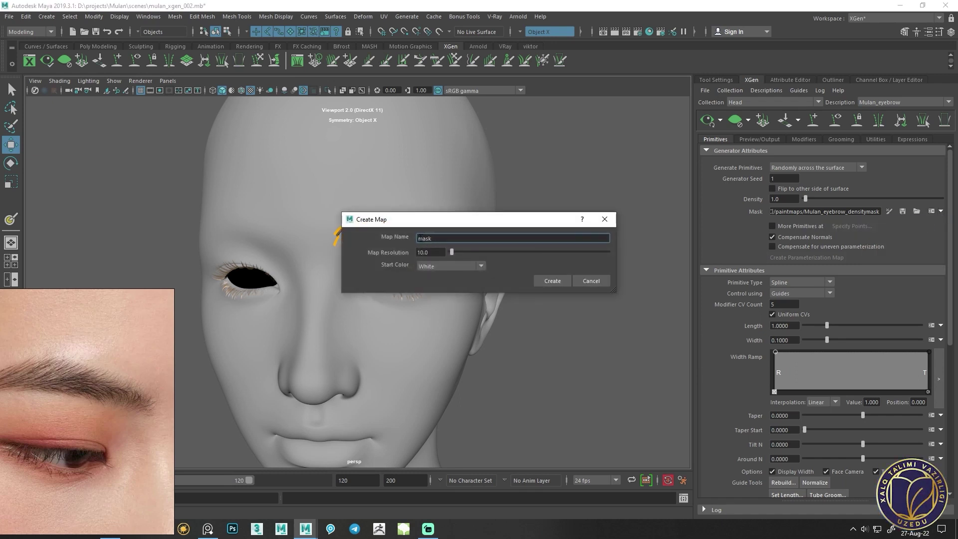
text(Mu)
text(_eyebrow_)
click(481, 266)
click(453, 279)
click(556, 282)
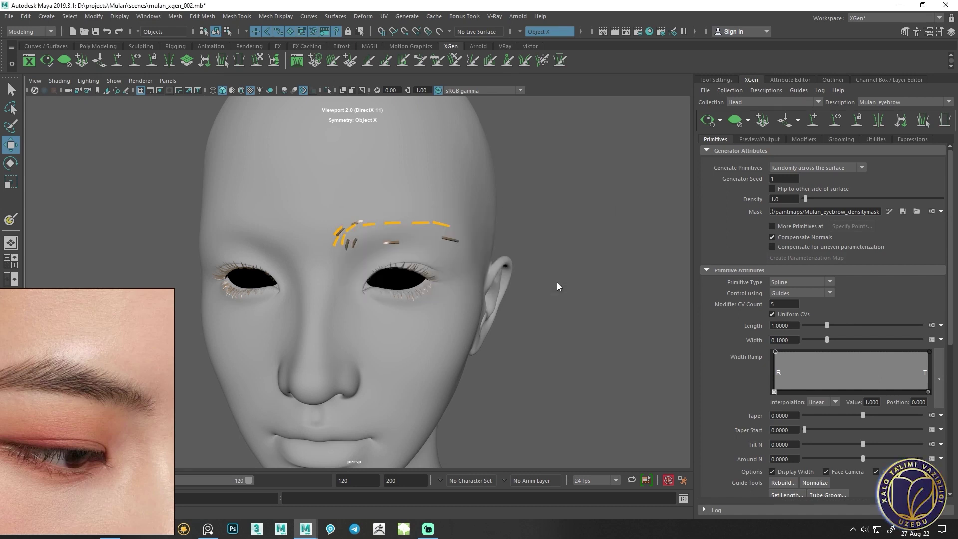
mouse_move(545, 339)
alt+mouse_down()
mouse_move(569, 327)
mouse_move(573, 274)
mouse_move(516, 305)
mouse_move(421, 293)
alt+mouse_up()
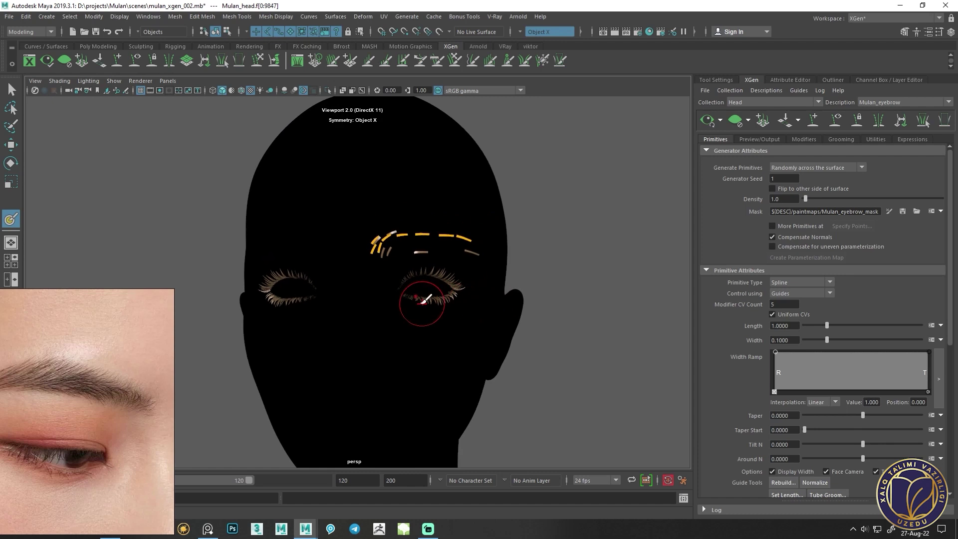
Show the 3D Paint brush settings and set the paint colour to white
alt+middle_drag(421, 293, 397, 298)
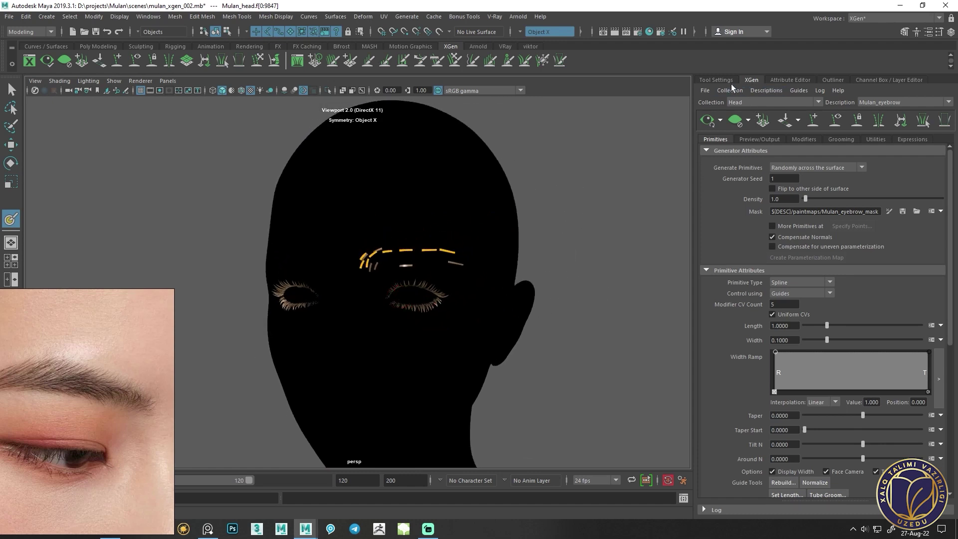
click(727, 82)
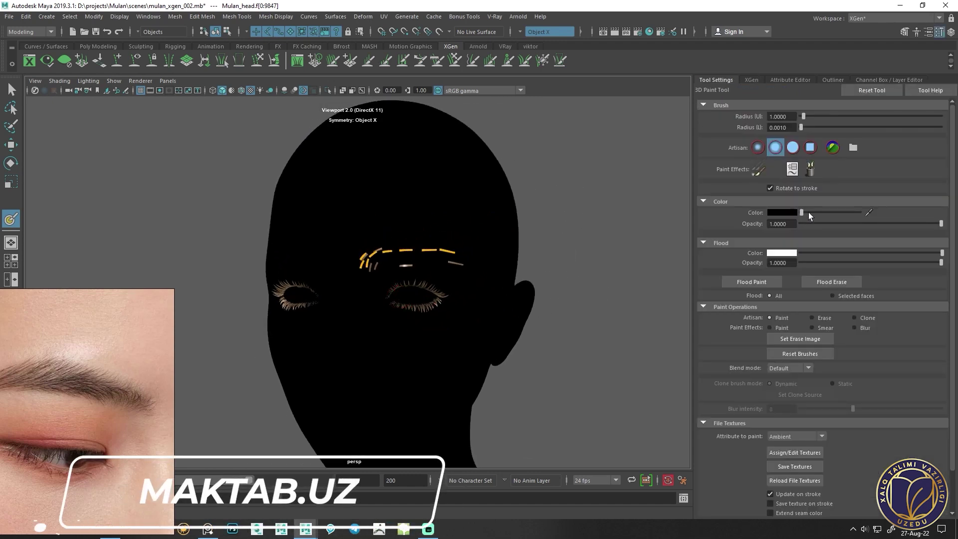
drag(801, 212, 859, 212)
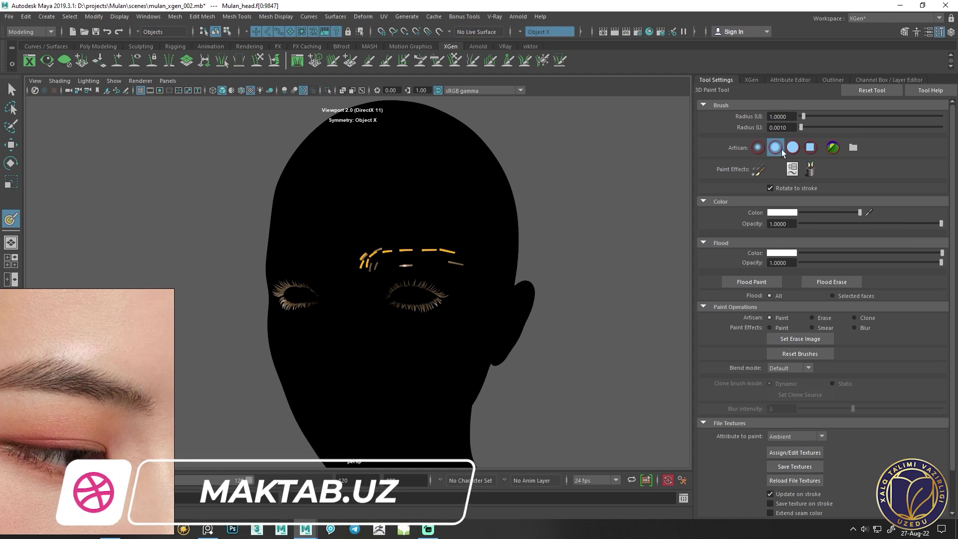
Shrink the paint brush radius and expand the Stroke options section
mouse_move(554, 280)
alt+mouse_down()
mouse_move(560, 224)
mouse_move(571, 220)
mouse_move(556, 228)
alt+mouse_up()
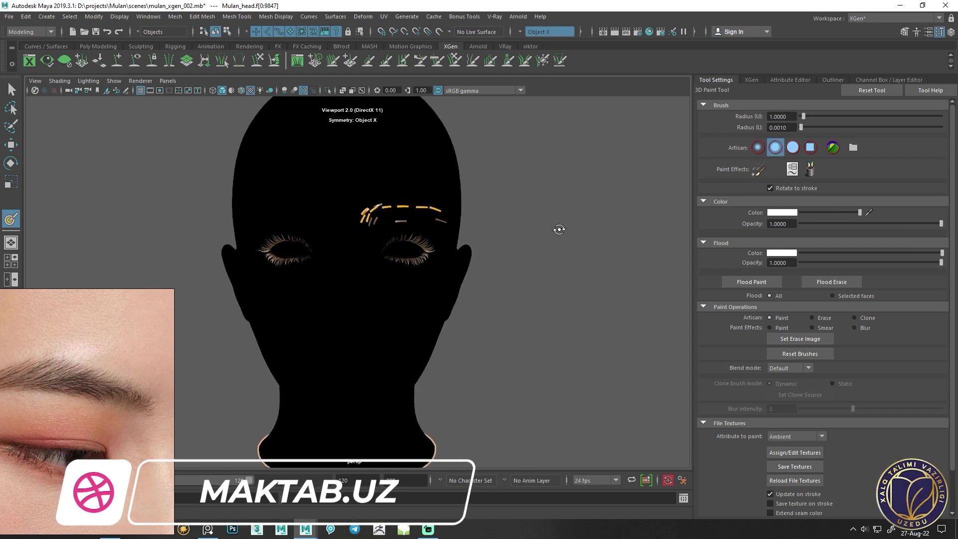
alt+drag(493, 204, 497, 208)
scroll(427, 202, up, 3)
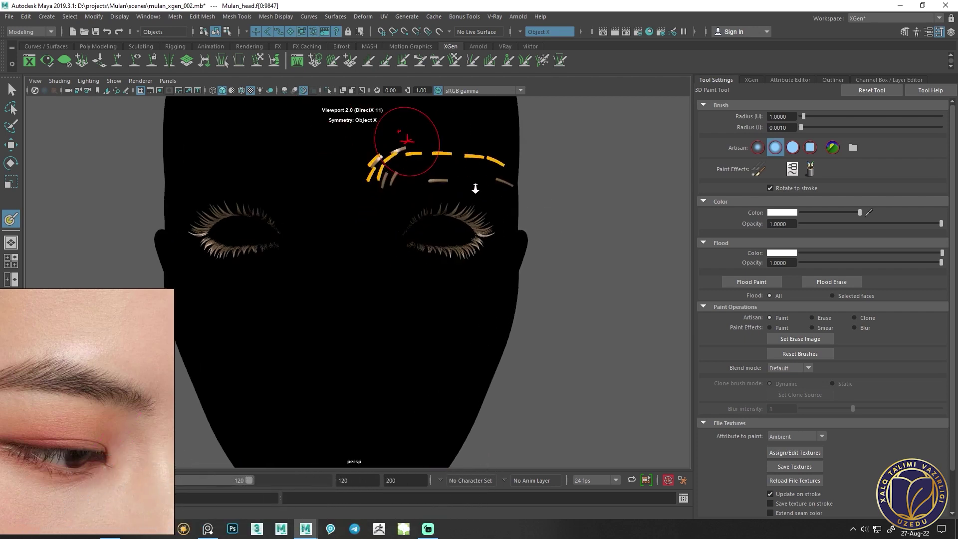
scroll(439, 195, up, 2)
drag(381, 217, 369, 222)
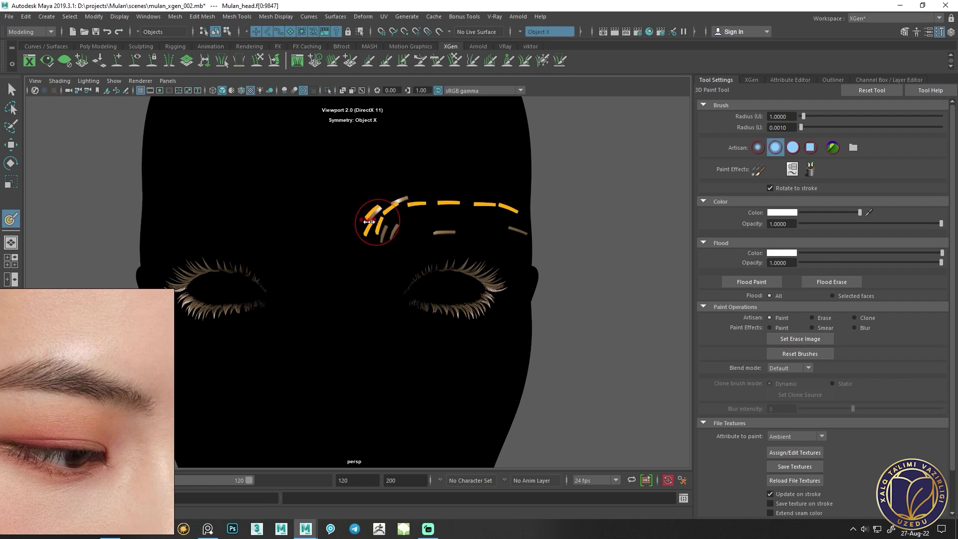
scroll(882, 356, down, 3)
click(737, 489)
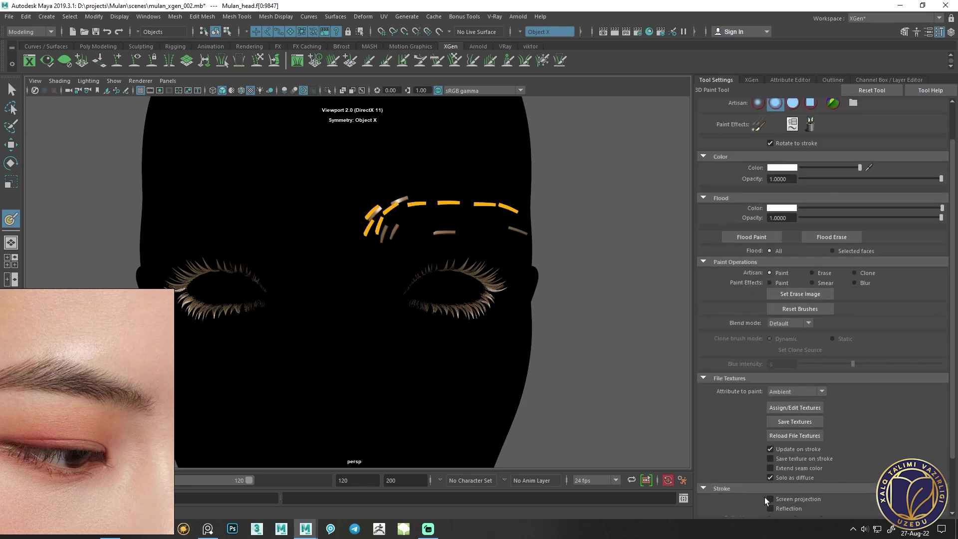
Turn on X-axis Reflection in Stroke settings and make the brush slightly smaller
click(770, 441)
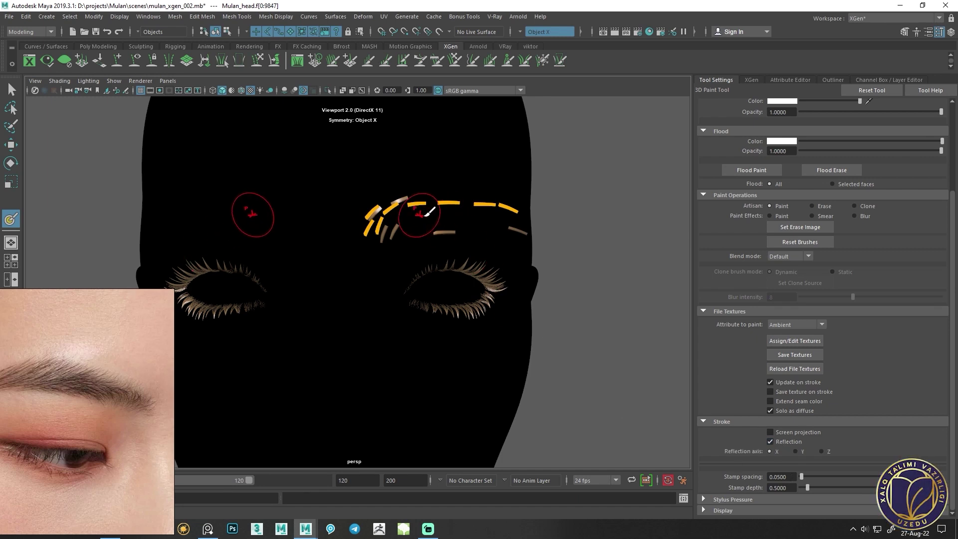
drag(380, 217, 374, 223)
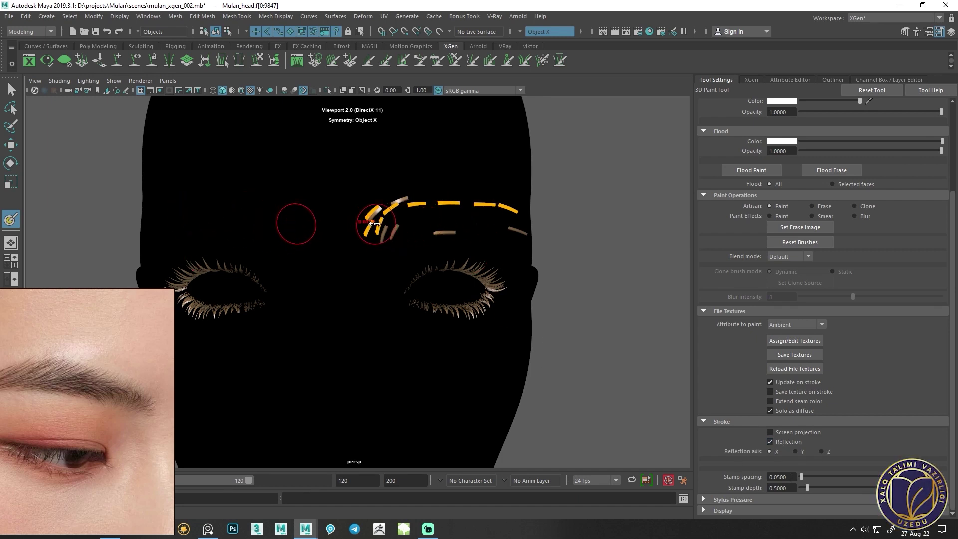
scroll(355, 222, up, 3)
scroll(353, 246, up, 2)
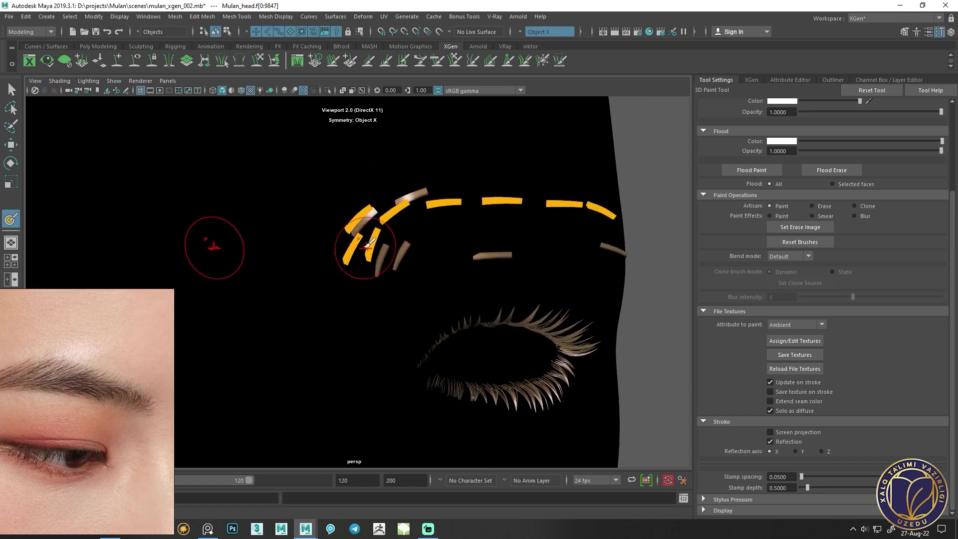
scroll(359, 224, up, 1)
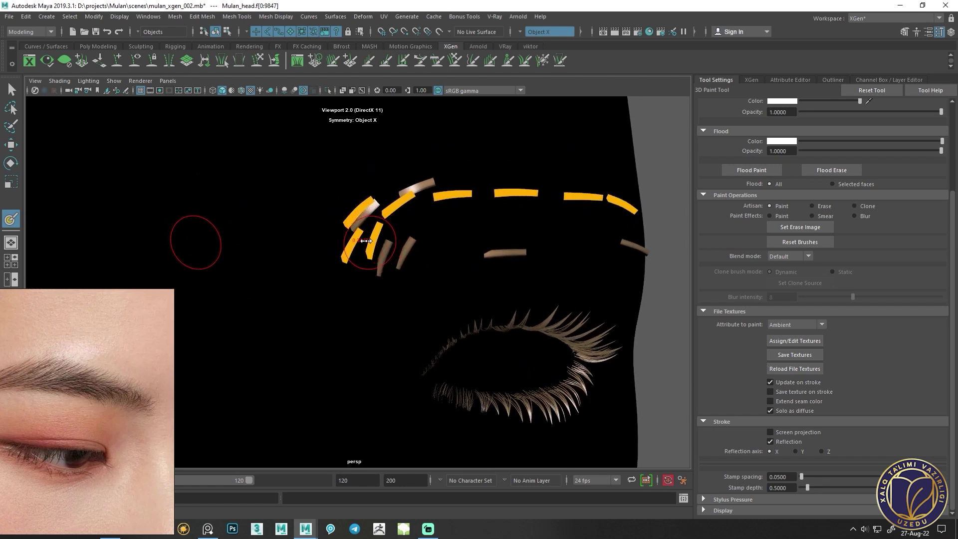
Paint white mask over the inner brow and along the dashed eyebrow guides
mouse_move(372, 237)
mouse_down()
mouse_move(349, 219)
mouse_move(396, 205)
mouse_up()
drag(426, 197, 545, 188)
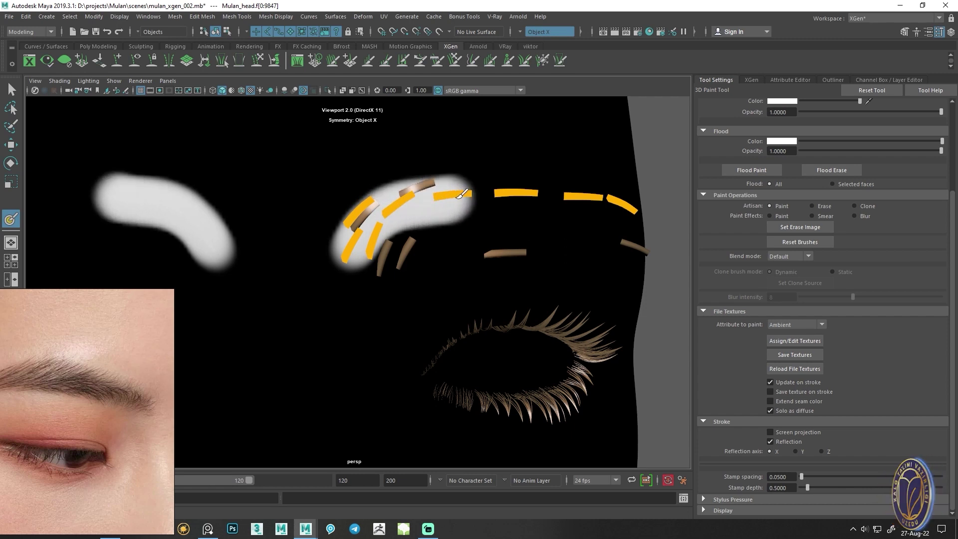
scroll(519, 225, up, 2)
scroll(519, 225, down, 2)
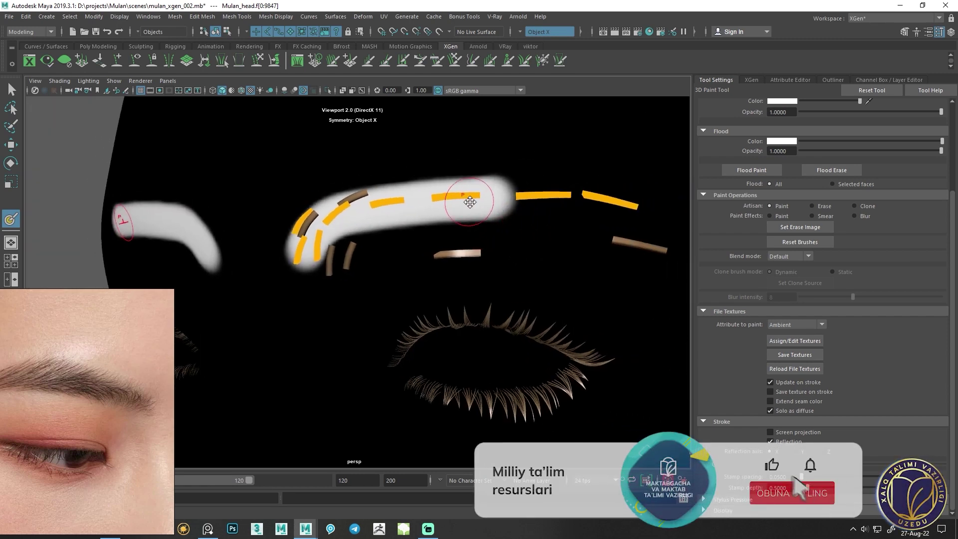
key(ctrl+z)
mouse_move(408, 199)
mouse_down()
mouse_move(504, 192)
mouse_move(566, 202)
mouse_up()
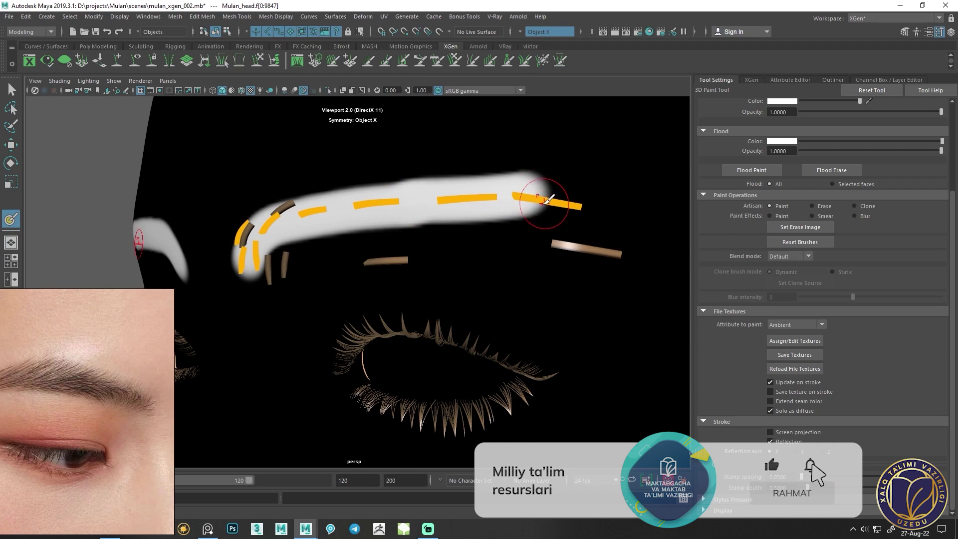
scroll(548, 209, down, 3)
scroll(389, 224, down, 3)
scroll(415, 236, down, 2)
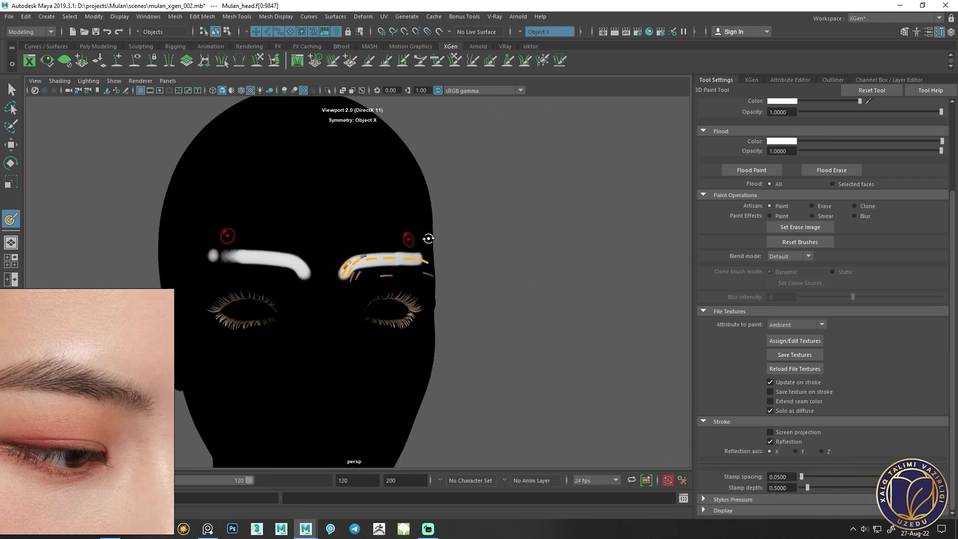
Extend the white mask to the outer brow end and along its upper edge
alt+drag(428, 235, 394, 232)
scroll(480, 267, up, 3)
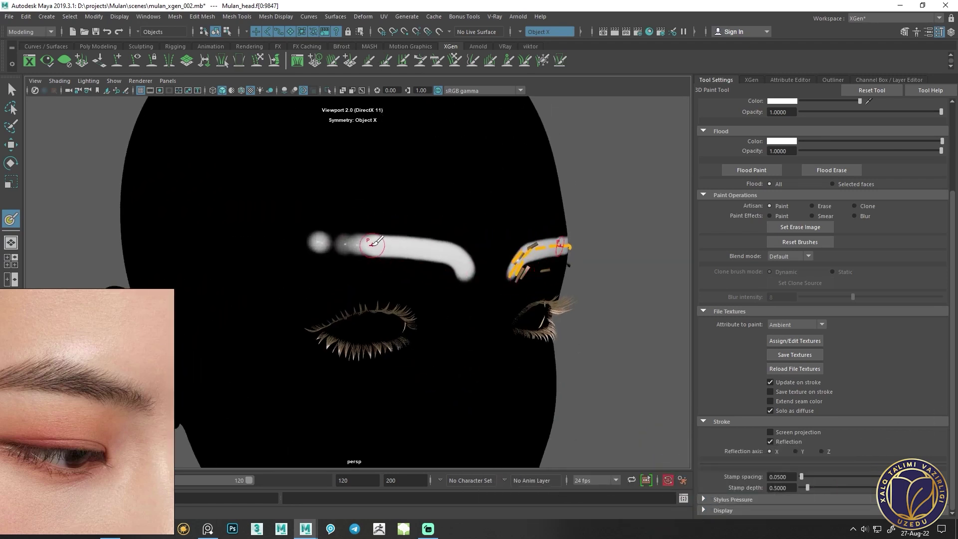
scroll(564, 250, down, 3)
alt+drag(459, 264, 429, 260)
scroll(446, 255, up, 3)
scroll(447, 254, up, 3)
mouse_move(439, 214)
mouse_down()
mouse_move(504, 214)
mouse_move(535, 225)
mouse_move(499, 200)
mouse_up()
alt+drag(451, 220, 494, 228)
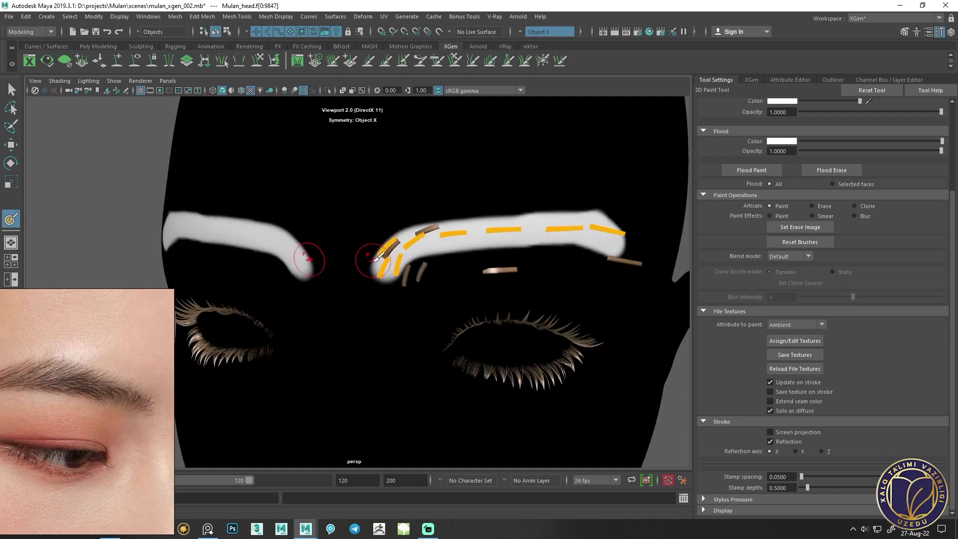
Fill in the inner end and lower inner brow with white, then inspect along the brow
mouse_move(388, 269)
mouse_down()
mouse_move(381, 250)
mouse_move(406, 237)
mouse_up()
drag(388, 269, 511, 239)
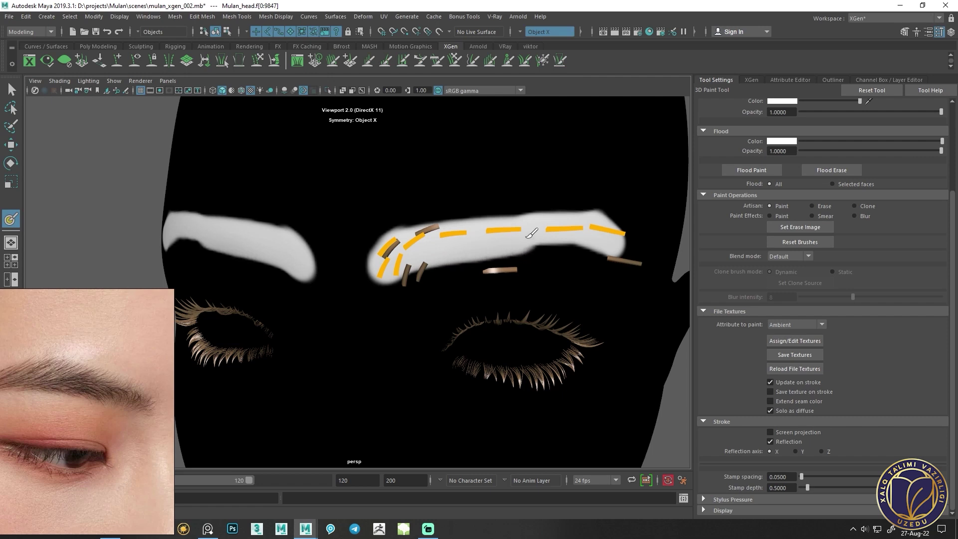
mouse_move(605, 249)
alt+mouse_down()
mouse_move(581, 236)
mouse_move(586, 218)
mouse_move(531, 190)
mouse_move(499, 188)
mouse_move(387, 218)
mouse_move(417, 243)
mouse_move(394, 251)
alt+mouse_up()
scroll(379, 229, down, 5)
scroll(532, 256, up, 3)
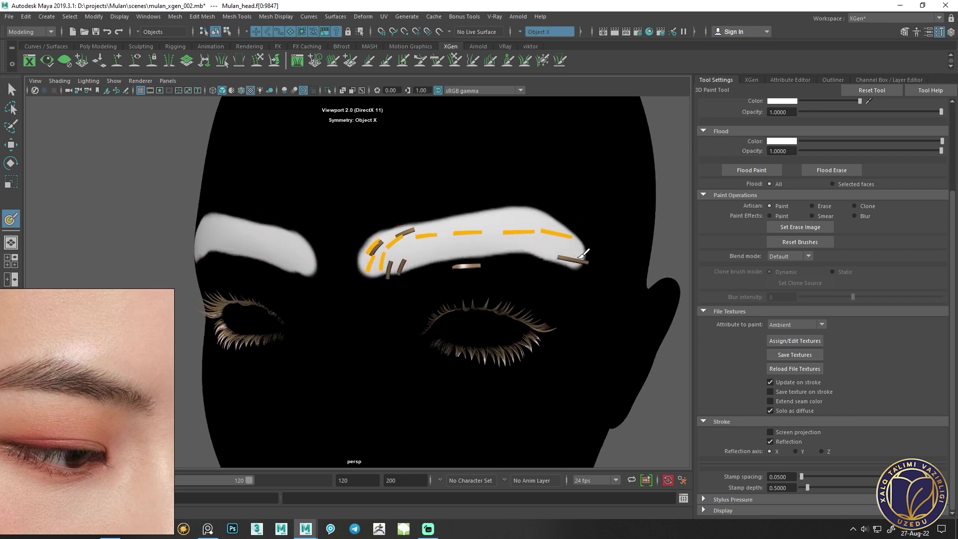
scroll(853, 208, up, 3)
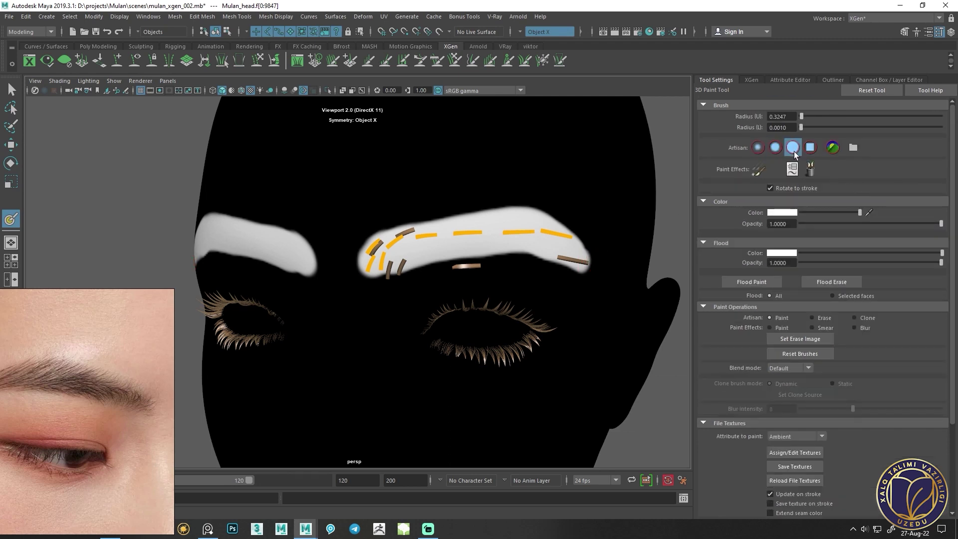
Notch the lower inner ends of both brow masks with black paint
scroll(364, 252, up, 1)
scroll(384, 229, up, 1)
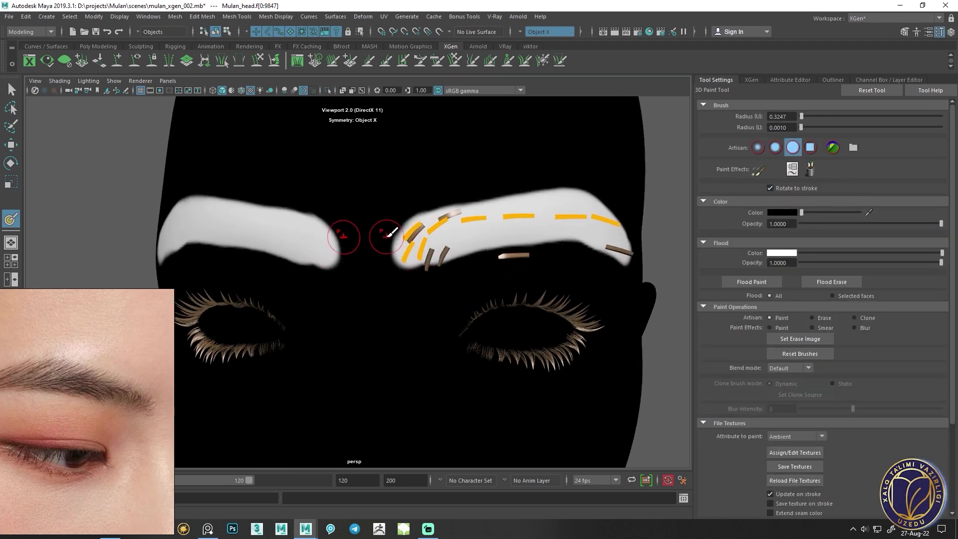
drag(389, 275, 474, 194)
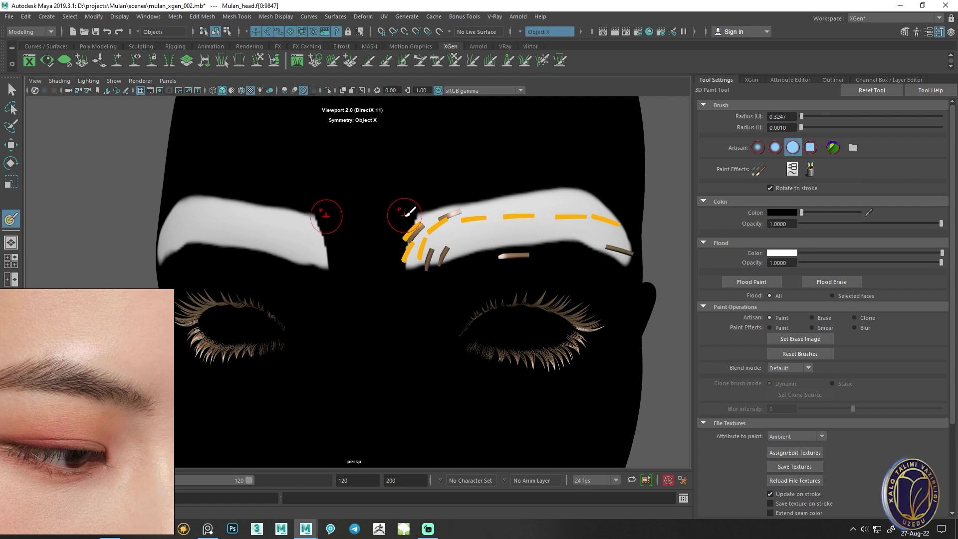
alt+middle_drag(476, 190, 453, 188)
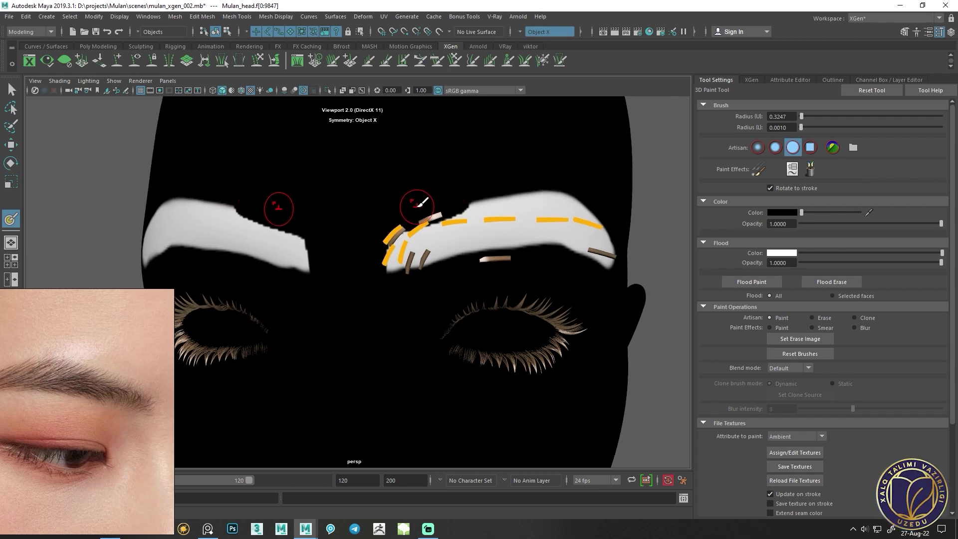
key(ctrl+z)
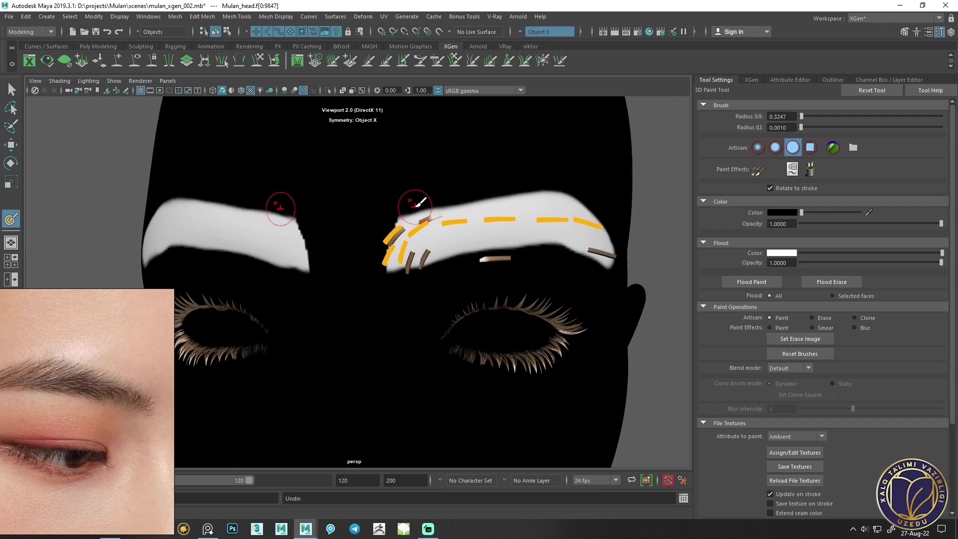
mouse_move(398, 275)
mouse_down()
mouse_move(469, 253)
mouse_move(451, 226)
mouse_up()
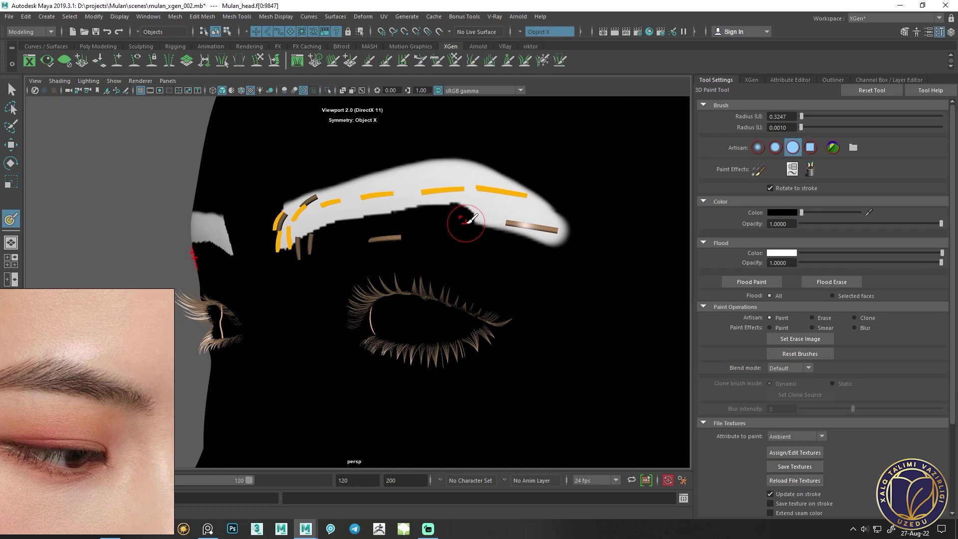
Trim the top edge of the brow mask with black, then return to a front view
alt+drag(567, 259, 305, 244)
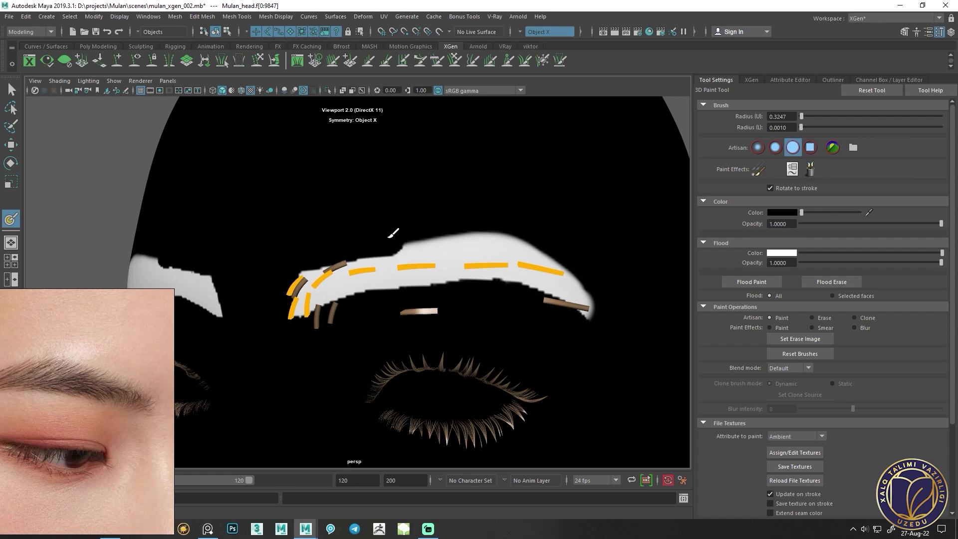
drag(393, 233, 480, 228)
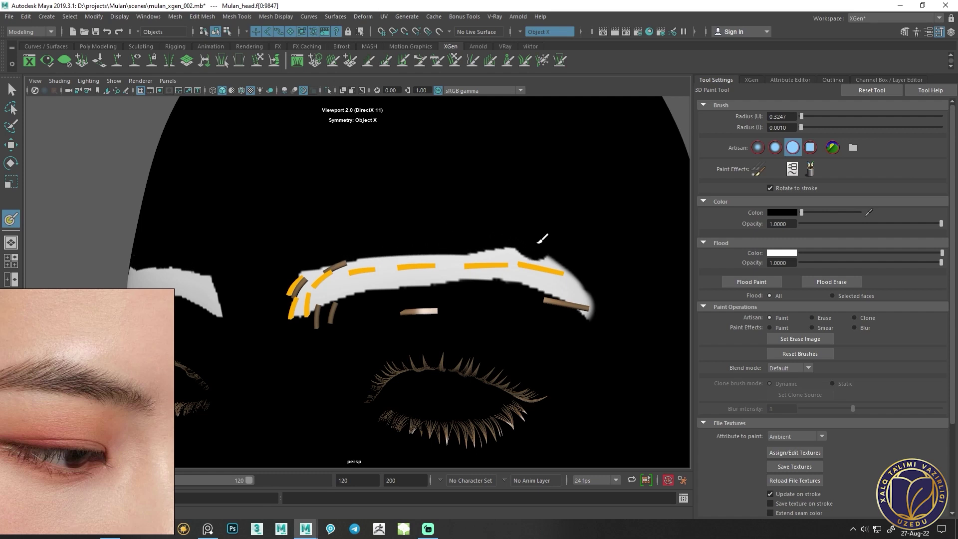
mouse_move(608, 302)
alt+mouse_down()
mouse_move(579, 345)
mouse_move(423, 252)
alt+mouse_up()
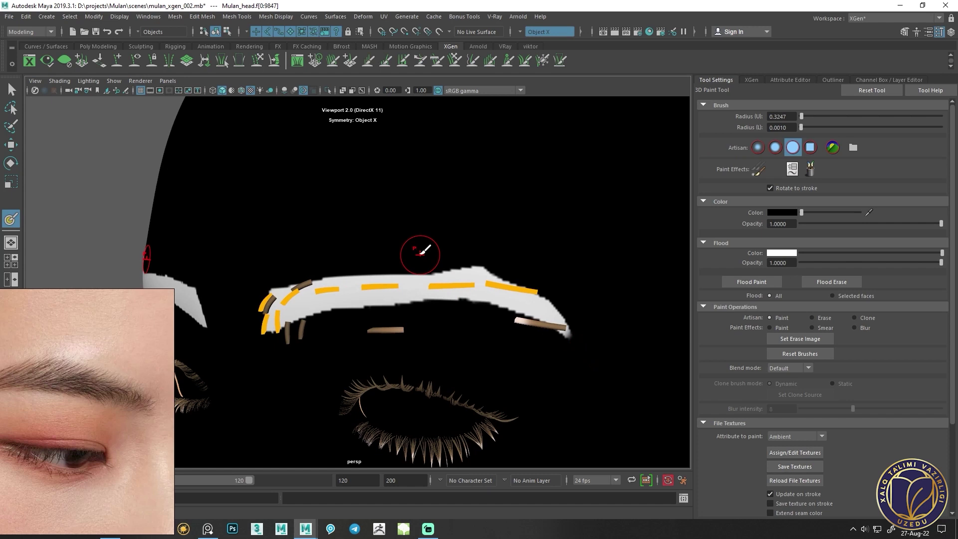
alt+right_drag(580, 318, 374, 321)
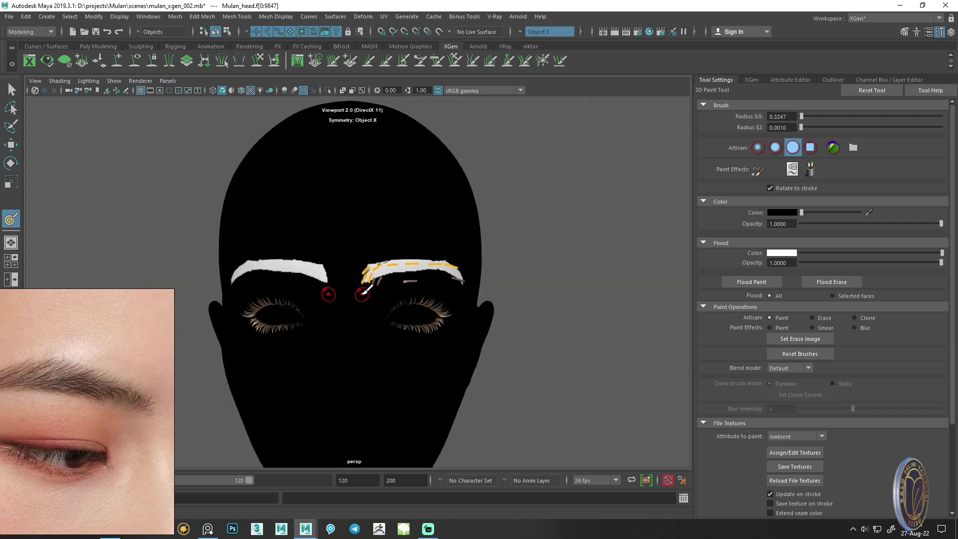
click(751, 80)
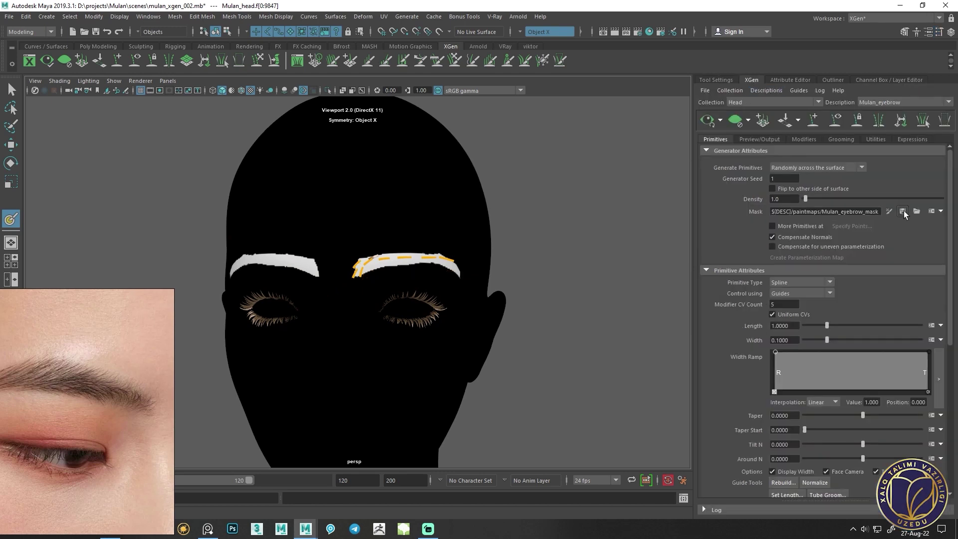
key(w)
click(534, 241)
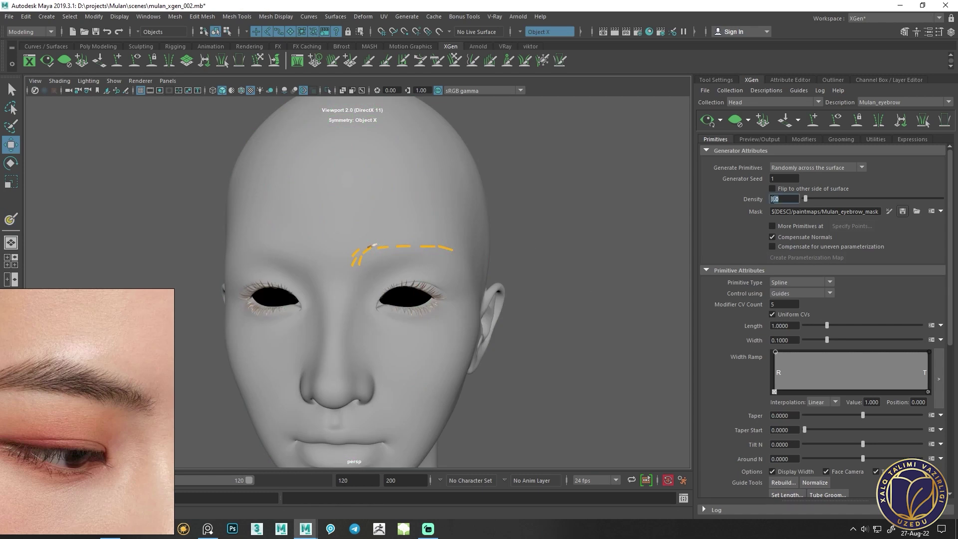
text(10)
key(Return)
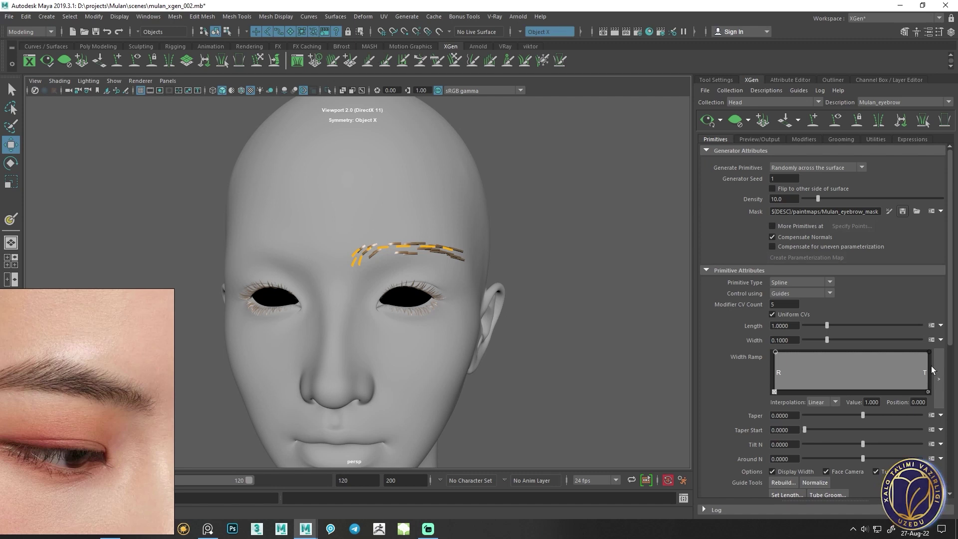
mouse_move(928, 351)
mouse_down()
mouse_move(928, 384)
mouse_move(876, 360)
mouse_up()
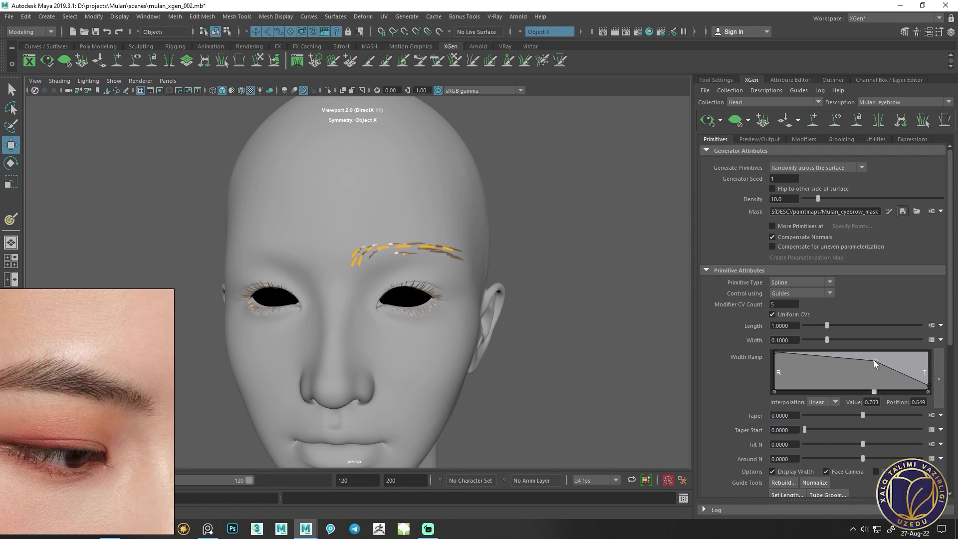
alt+right_drag(513, 321, 609, 320)
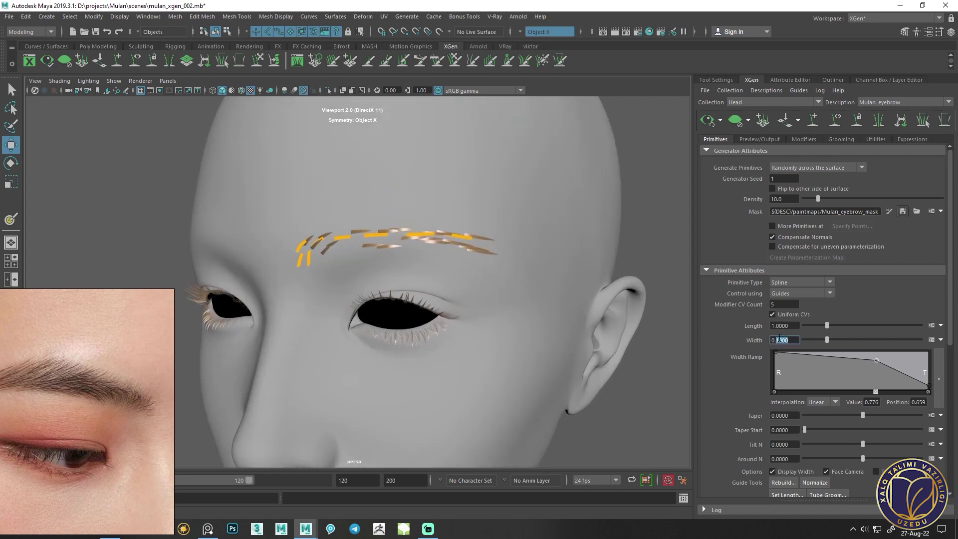
text(05)
key(Return)
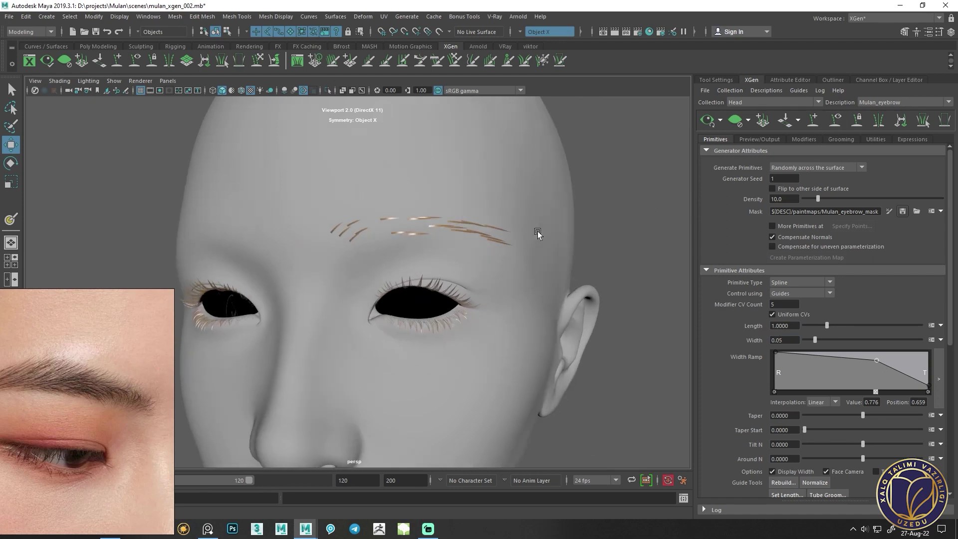
alt+drag(614, 224, 428, 240)
alt+right_drag(427, 239, 403, 234)
alt+drag(403, 233, 387, 231)
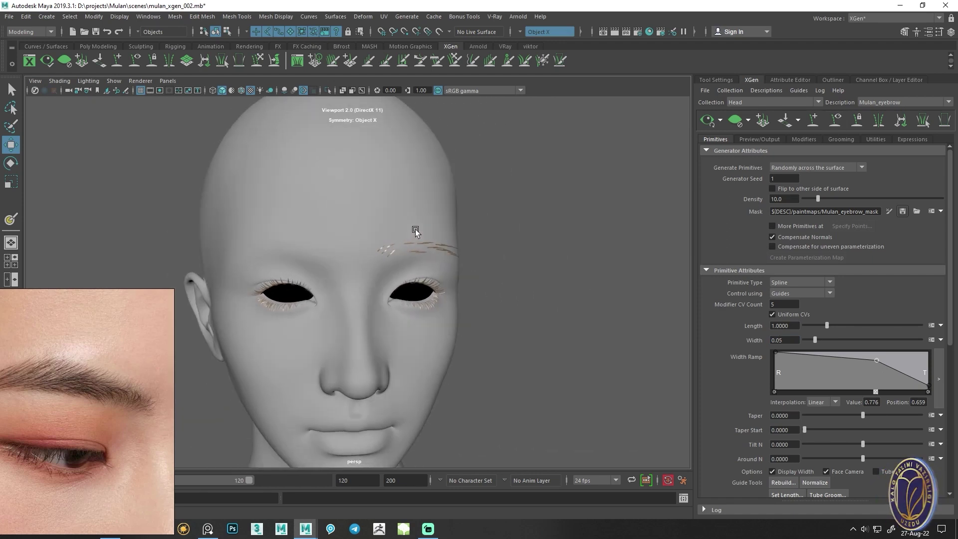
mouse_move(387, 231)
alt+right_down()
mouse_move(460, 248)
mouse_move(427, 246)
alt+right_up()
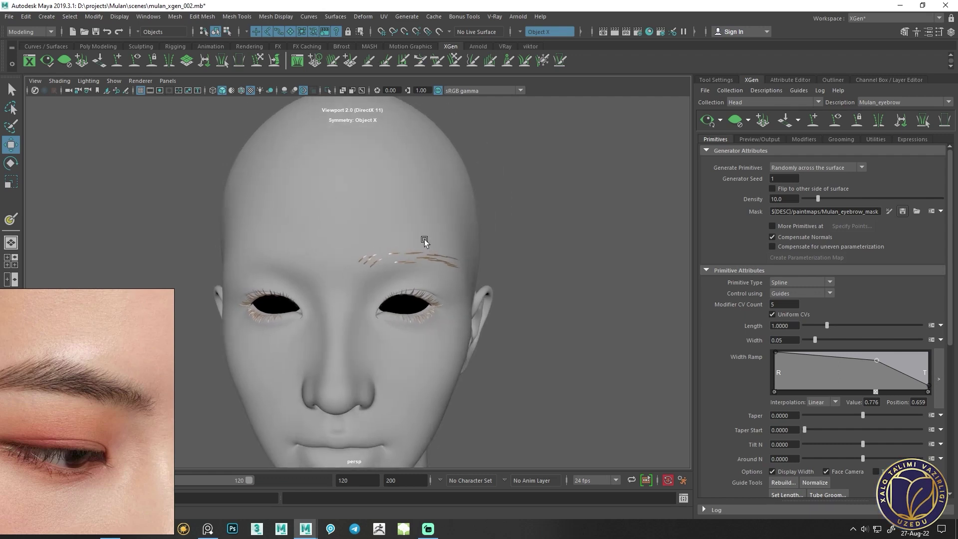
alt+drag(427, 246, 557, 199)
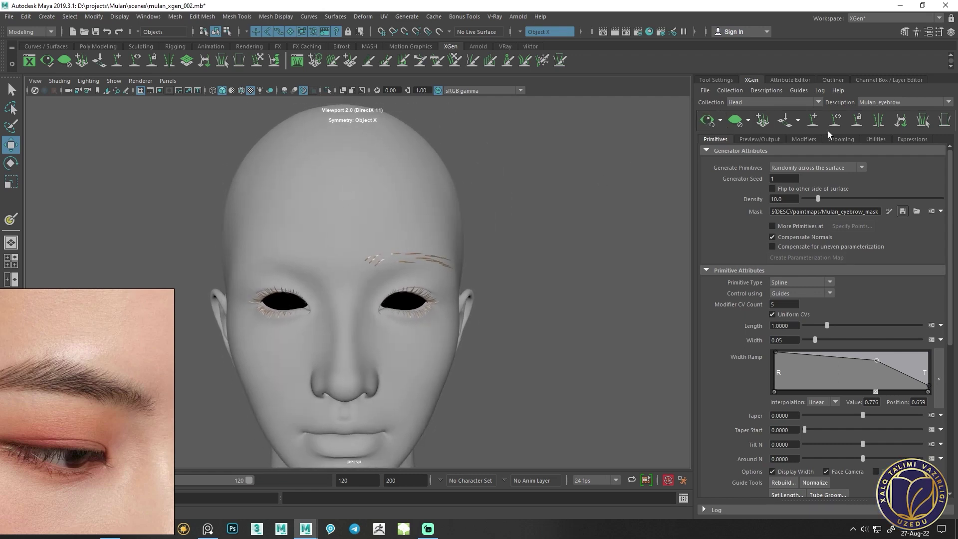
Open the eyebrow mask for 3D painting and position the view over the brow
click(887, 211)
scroll(398, 264, up, 3)
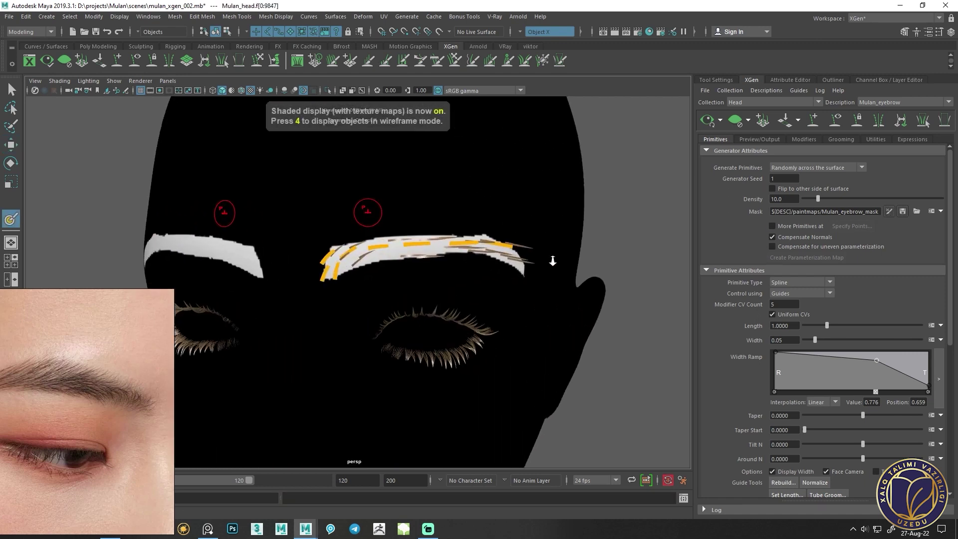
scroll(379, 264, up, 2)
scroll(349, 266, up, 2)
scroll(319, 268, up, 2)
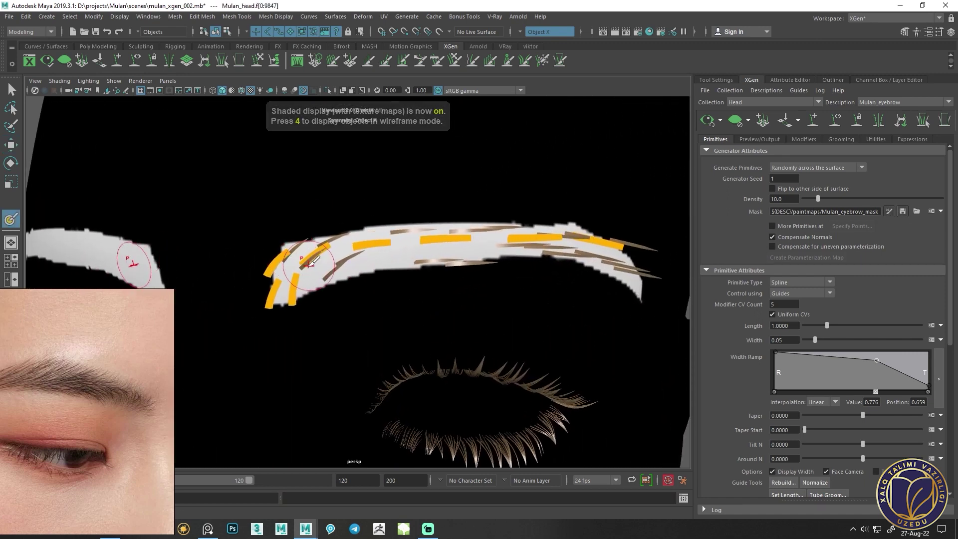
drag(299, 270, 296, 270)
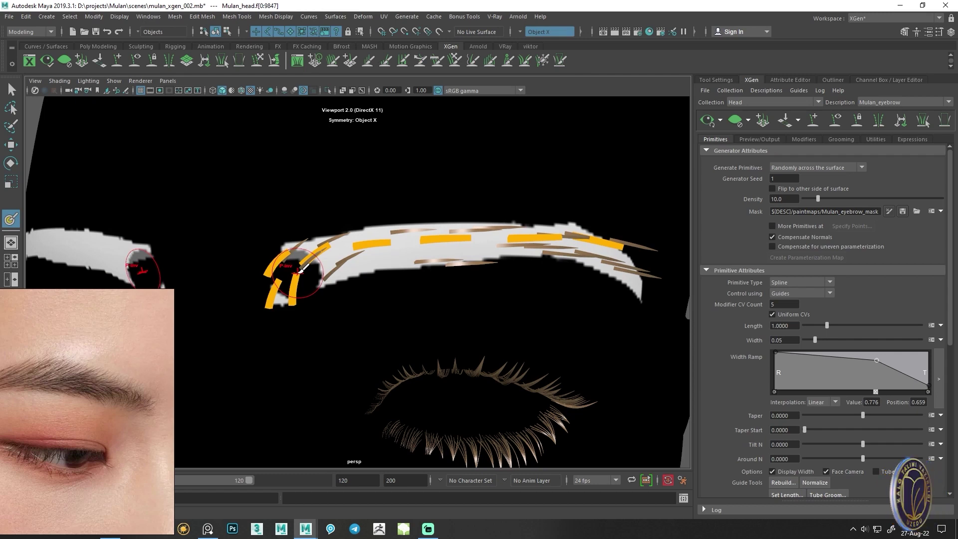
key(ctrl+z)
alt+drag(309, 234, 585, 193)
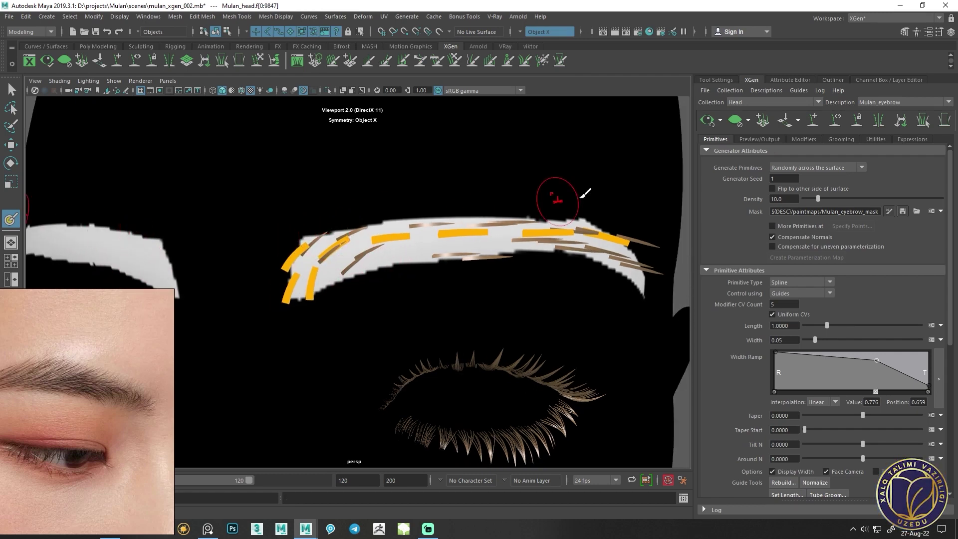
Set the 3D Paint Tool colour to white and paint near the brow's inner end
click(717, 80)
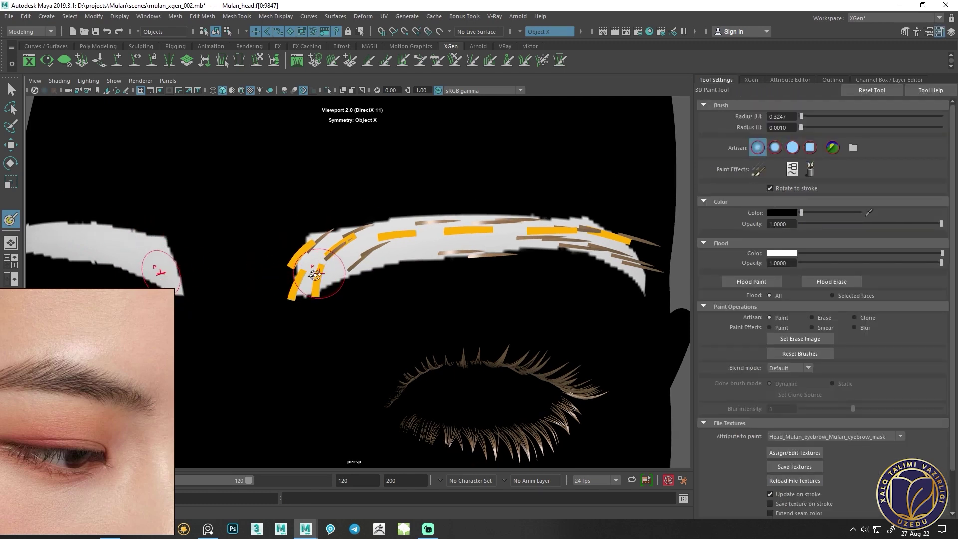
alt+drag(305, 237, 310, 272)
key(ctrl+z)
drag(821, 212, 859, 212)
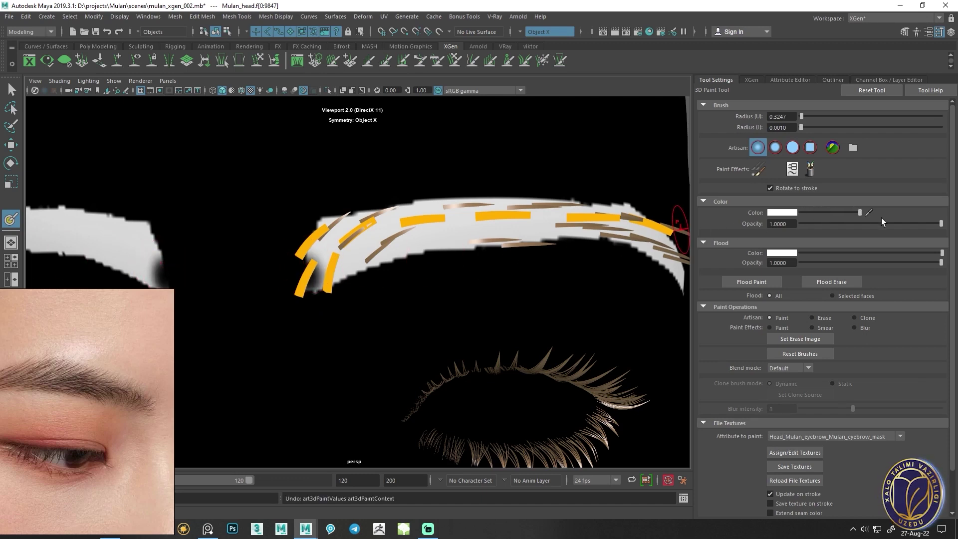
mouse_move(311, 288)
mouse_down()
mouse_move(300, 250)
mouse_move(314, 227)
mouse_move(349, 209)
mouse_move(479, 209)
mouse_move(362, 243)
mouse_move(334, 235)
mouse_move(281, 251)
mouse_move(402, 223)
mouse_move(501, 229)
mouse_move(400, 235)
mouse_up()
Fill the jagged upper edge and dark speckles of the brow mask with white
mouse_move(302, 263)
alt+mouse_down()
mouse_move(238, 279)
mouse_move(269, 286)
mouse_move(405, 254)
mouse_move(495, 256)
mouse_move(364, 257)
alt+mouse_up()
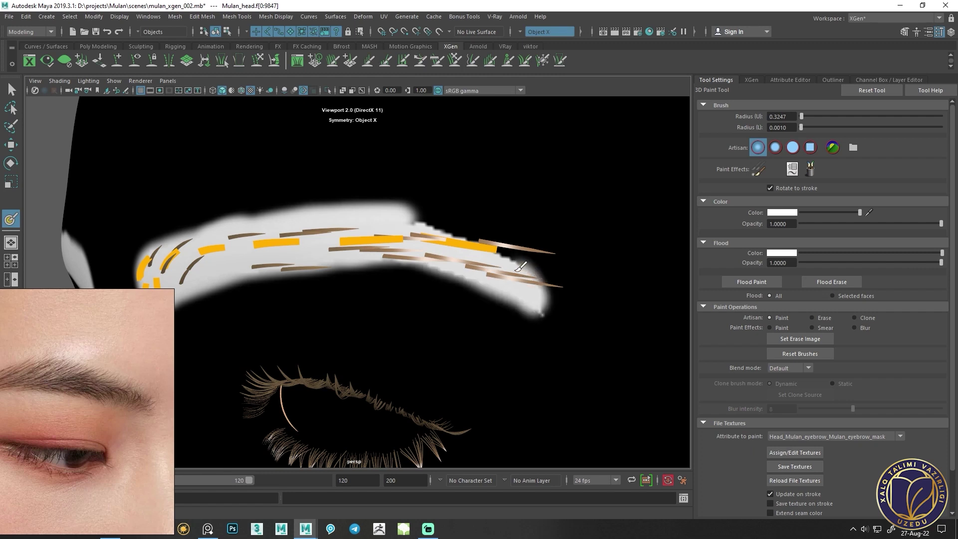
drag(471, 238, 436, 225)
scroll(373, 230, down, 5)
mouse_move(293, 240)
alt+mouse_down()
mouse_move(403, 261)
mouse_move(239, 250)
alt+mouse_up()
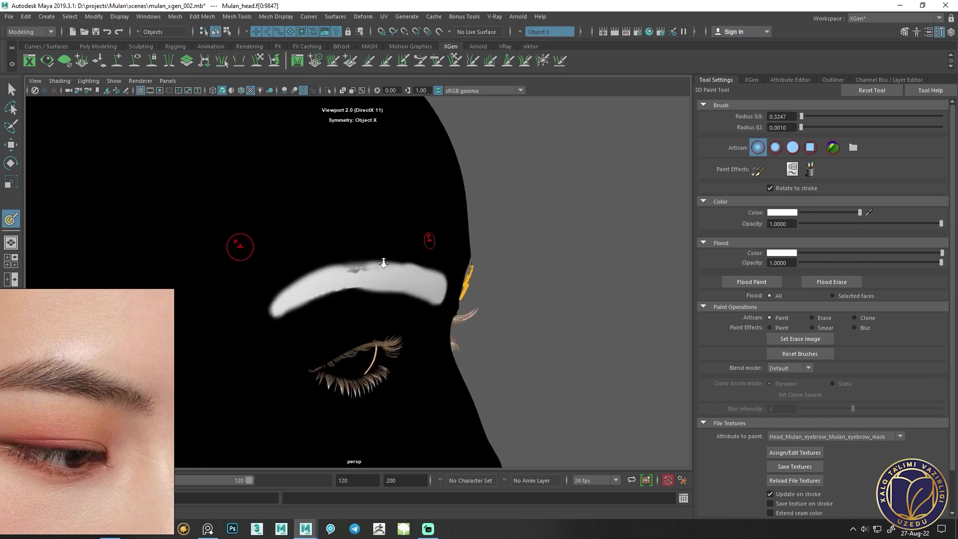
scroll(400, 278, up, 4)
drag(385, 261, 321, 267)
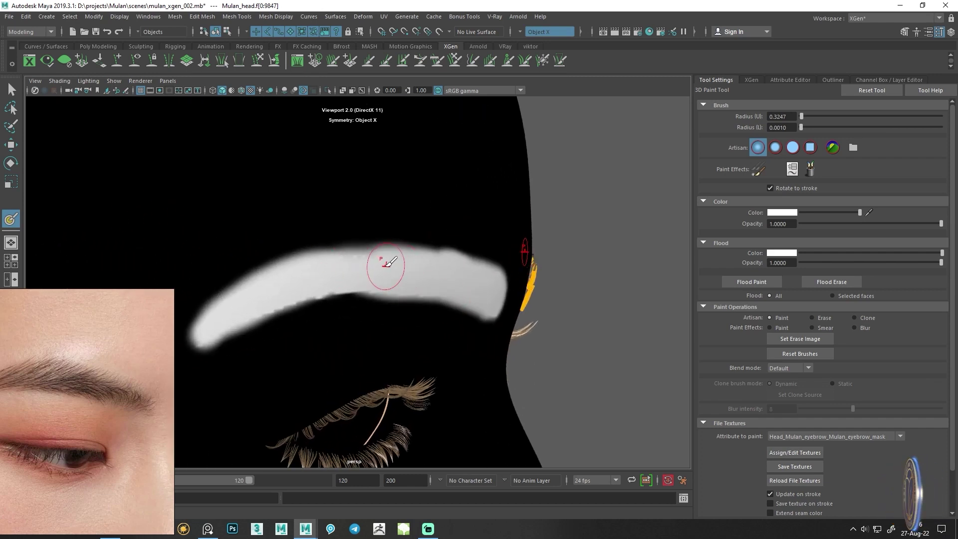
mouse_move(384, 274)
alt+mouse_down()
mouse_move(323, 267)
mouse_move(393, 256)
alt+mouse_up()
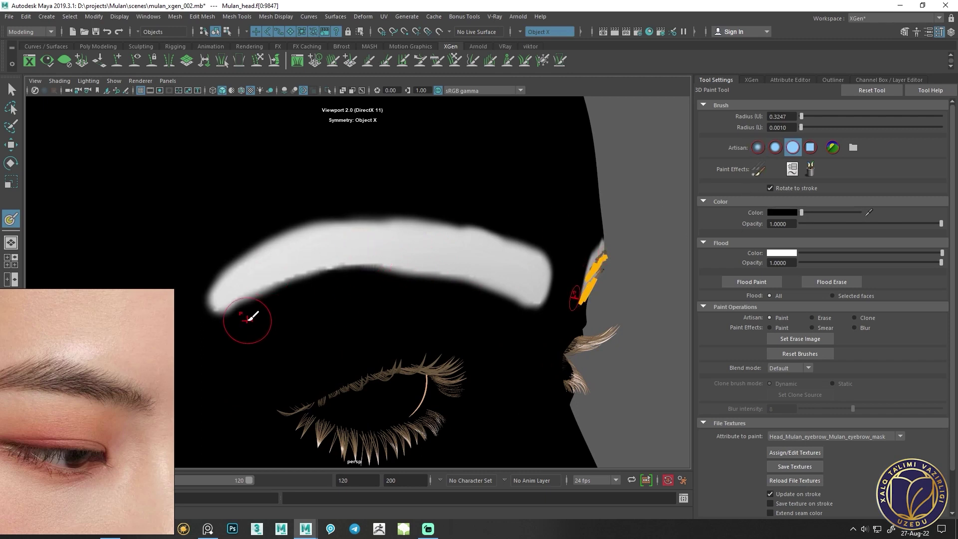
Paint at the brow's lower outer end in black, undoing a stray blob
drag(261, 309, 203, 331)
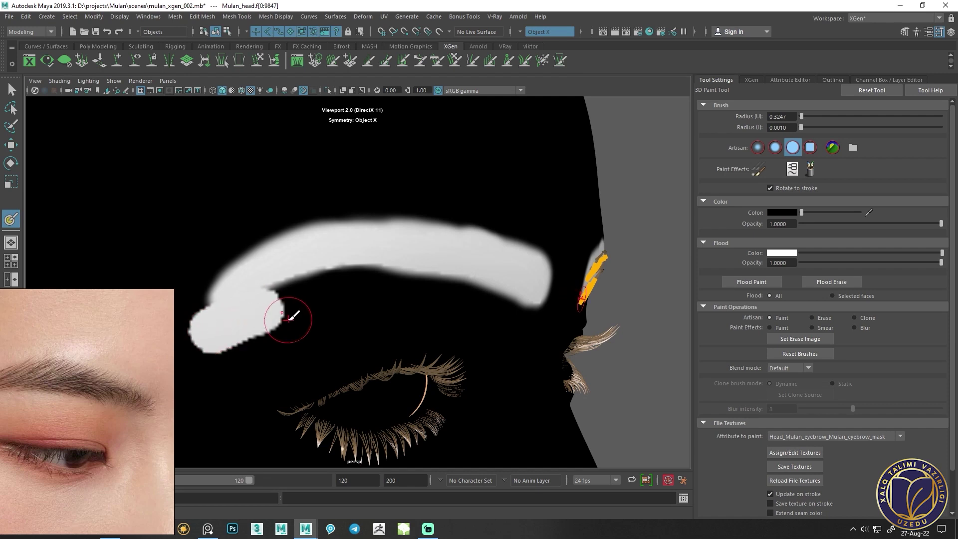
key(ctrl+z)
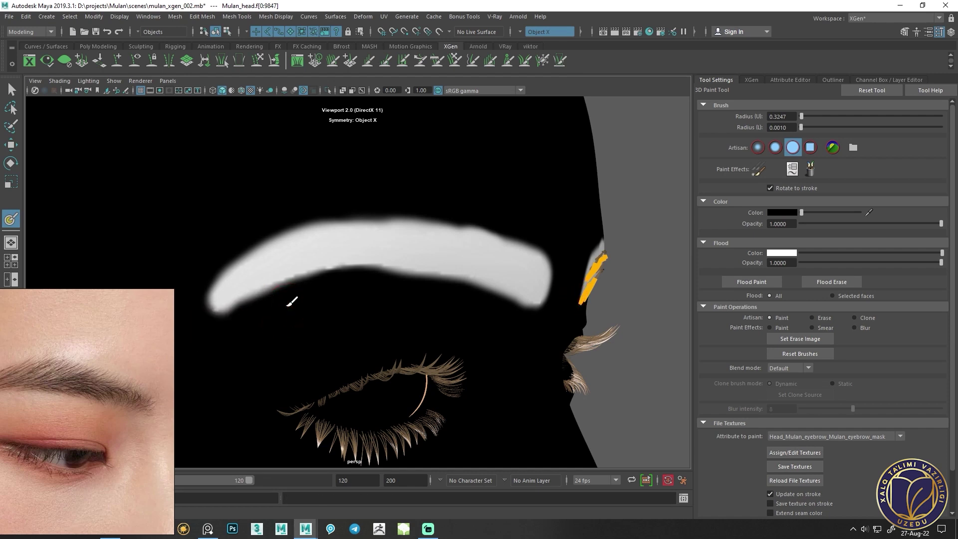
alt+middle_drag(214, 344, 363, 285)
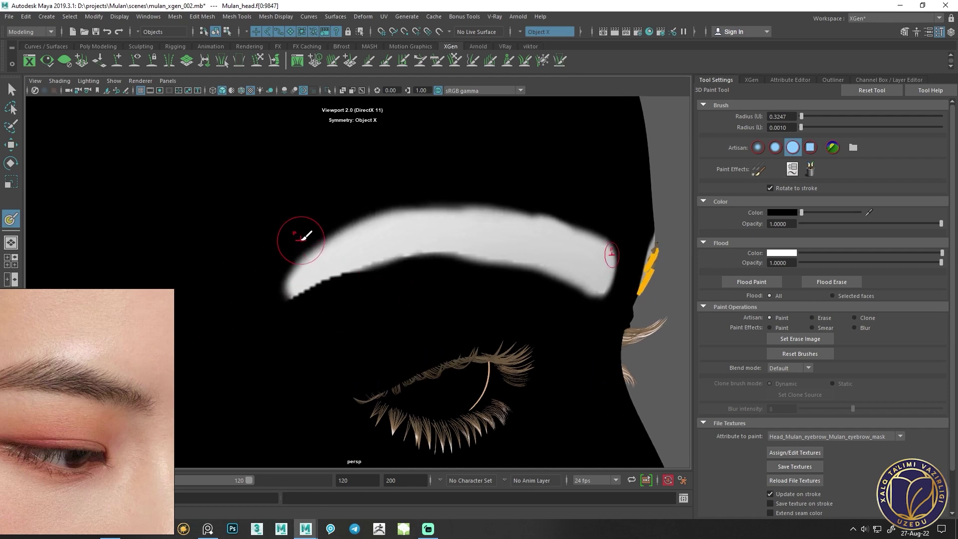
alt+drag(336, 291, 306, 256)
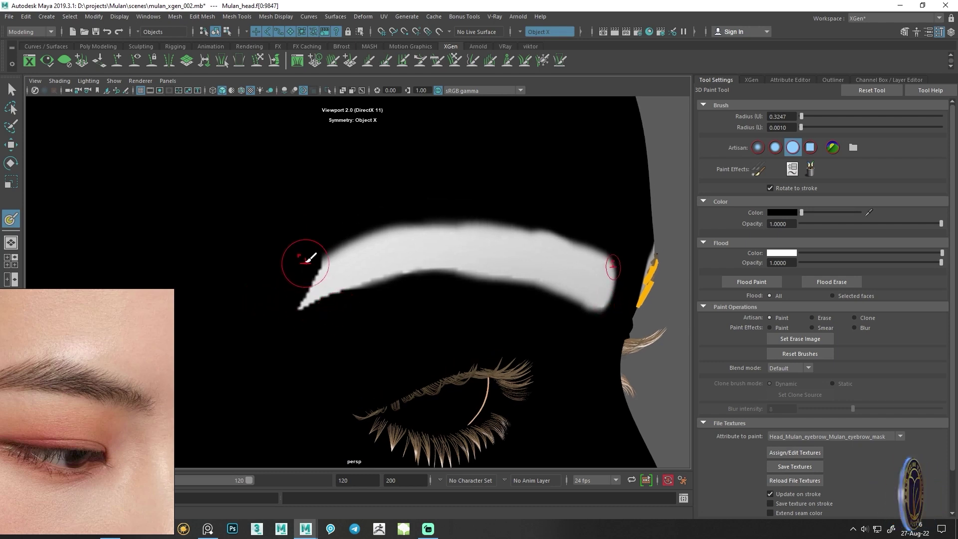
Frame the head and orbit to check both mirrored brow masks
key(f)
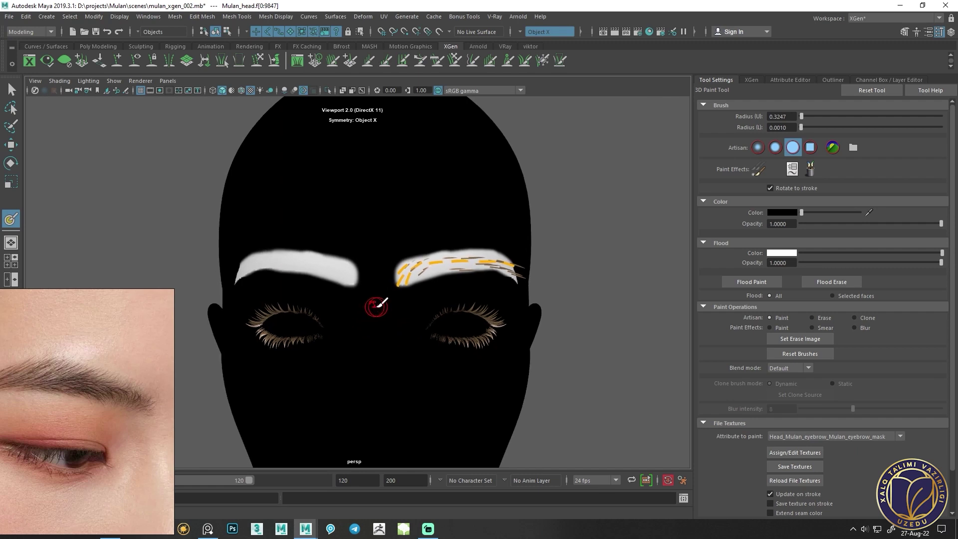
scroll(379, 299, up, 2)
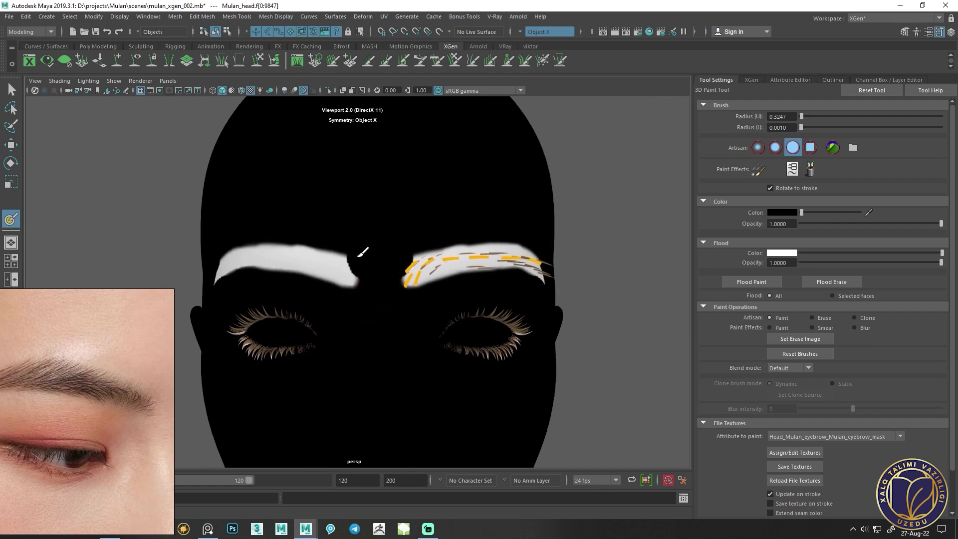
mouse_move(319, 232)
alt+mouse_down()
mouse_move(376, 216)
mouse_move(376, 208)
mouse_move(398, 214)
alt+mouse_up()
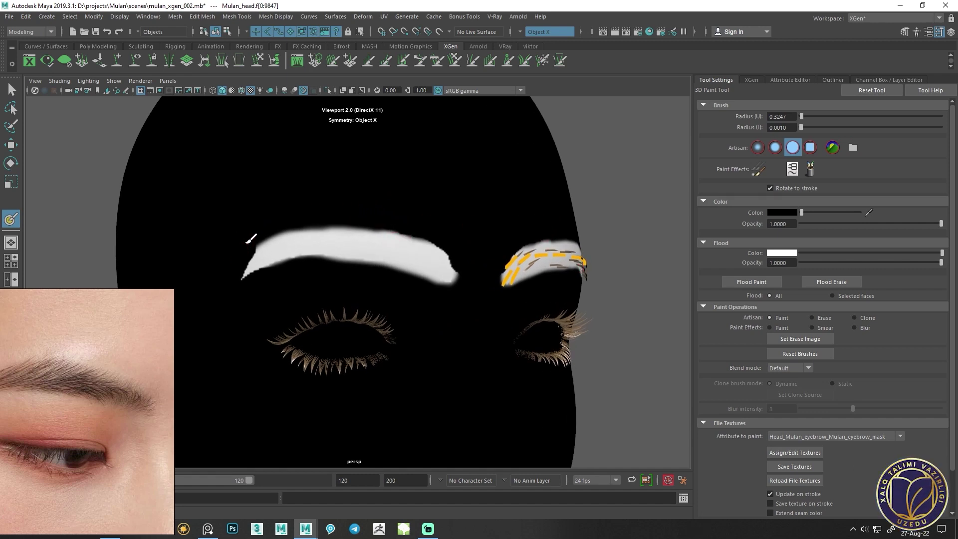
alt+drag(284, 208, 390, 322)
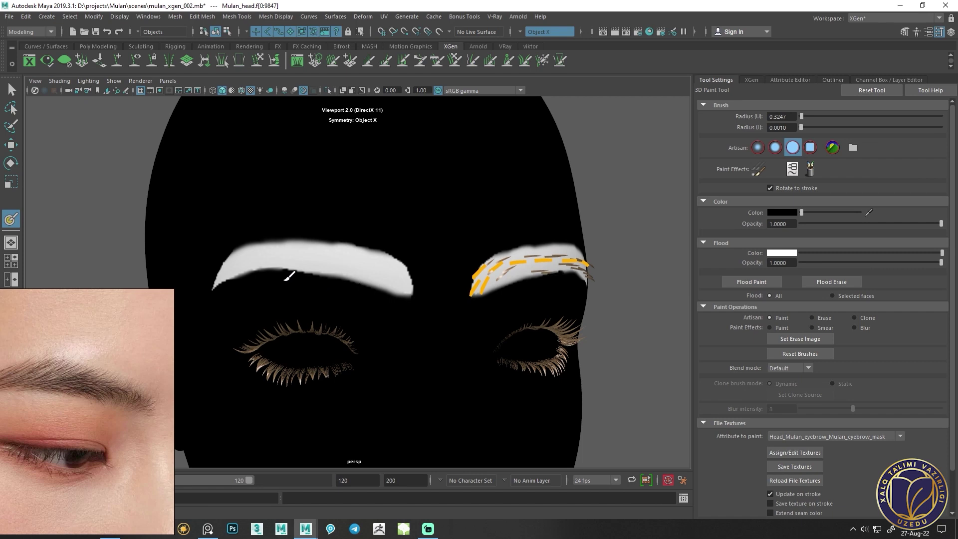
scroll(342, 306, down, 3)
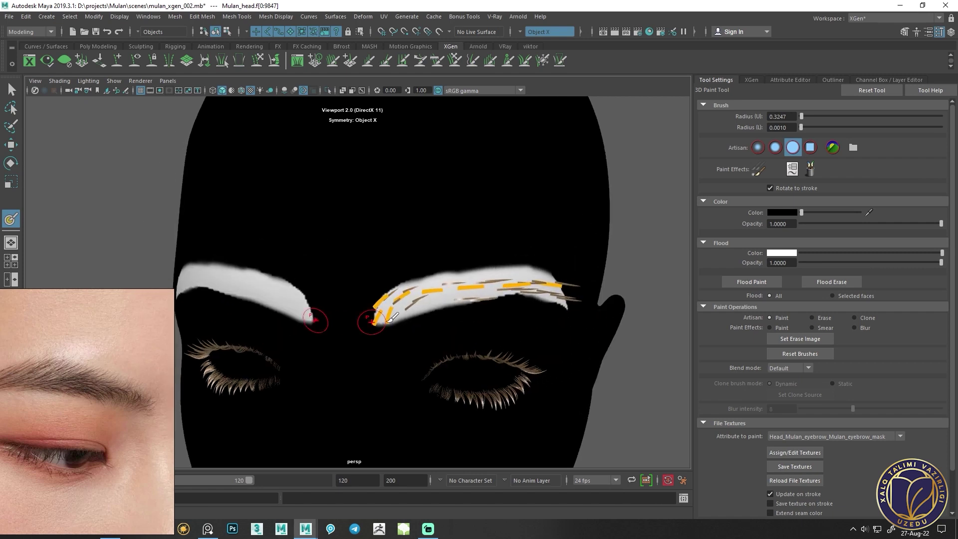
scroll(359, 294, down, 3)
scroll(374, 285, down, 2)
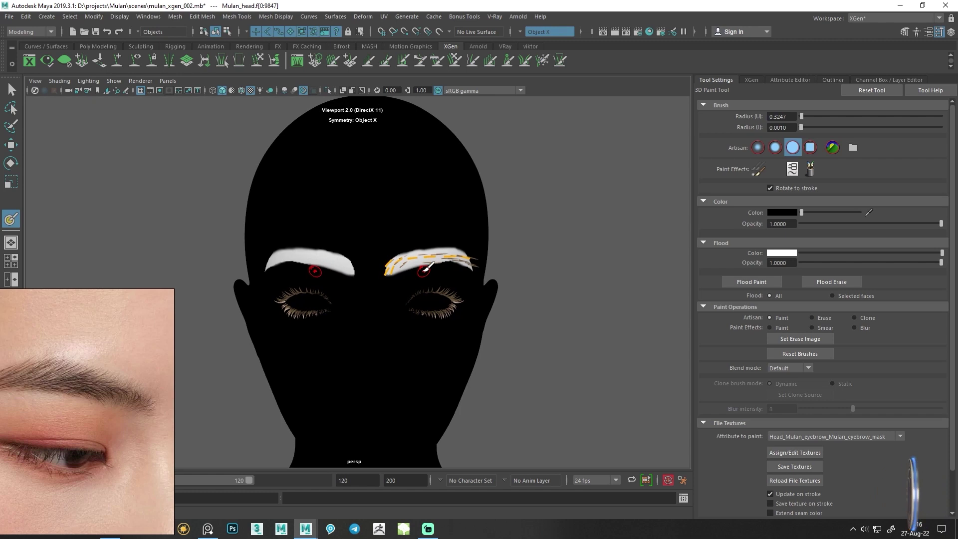
Return to the eyebrow description, exit mask painting with W, and zoom in on the brow
click(750, 80)
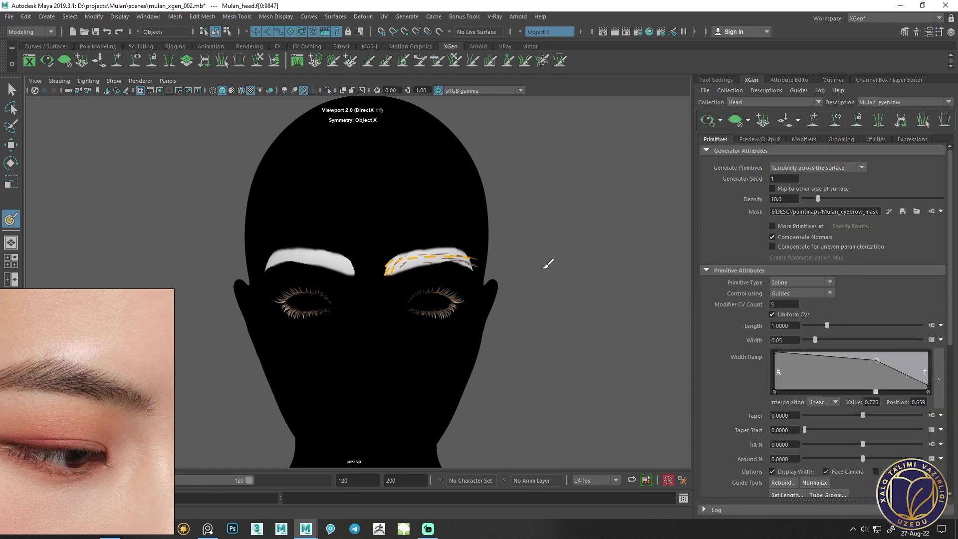
alt+drag(547, 264, 499, 280)
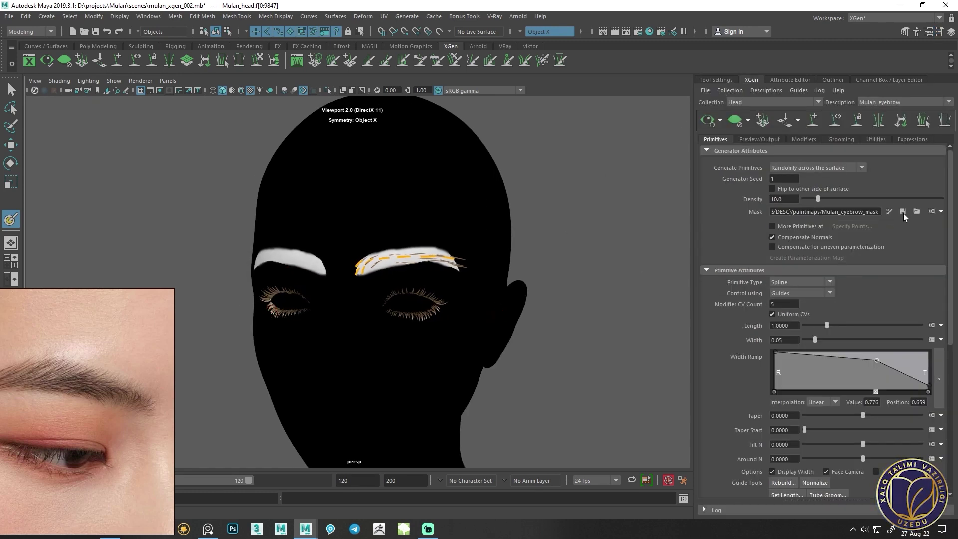
alt+drag(602, 288, 577, 296)
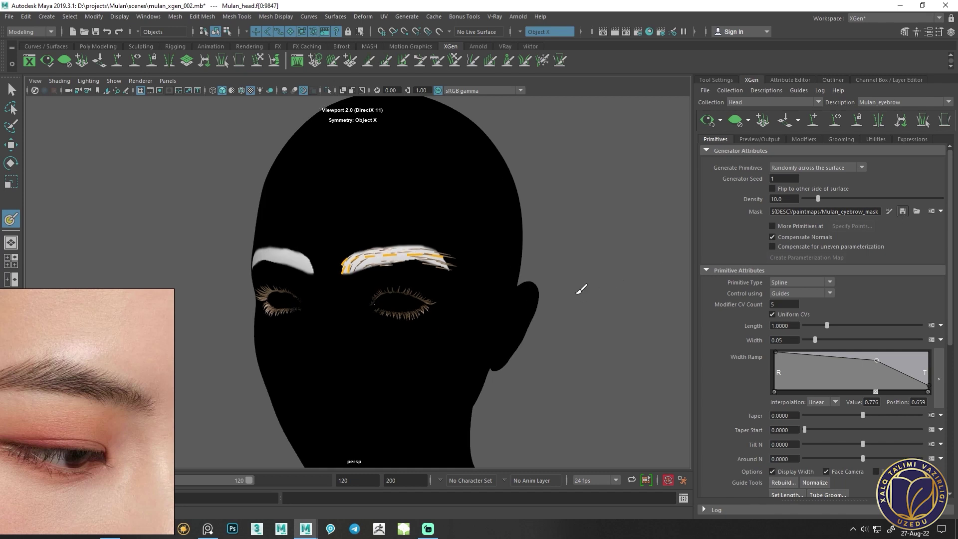
key(w)
scroll(544, 289, up, 2)
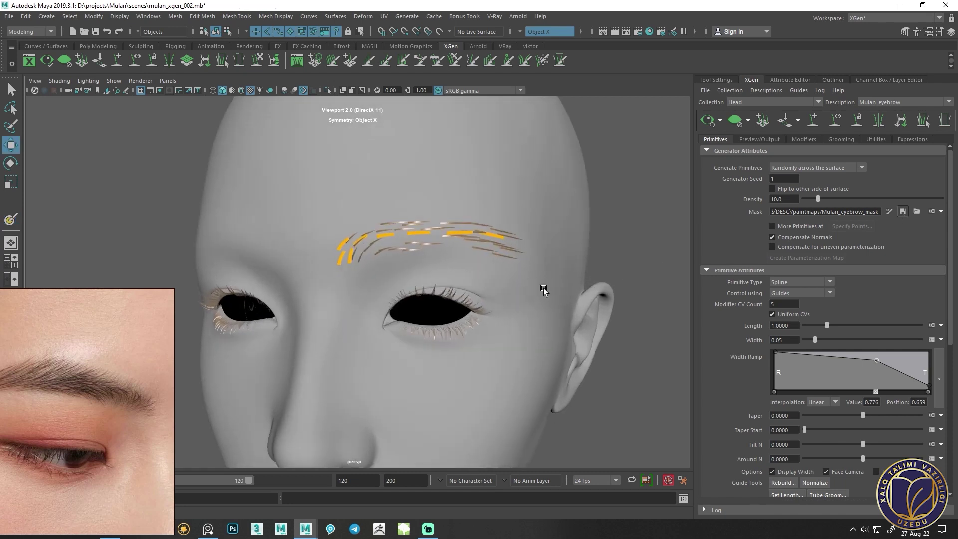
scroll(479, 293, up, 3)
scroll(520, 271, up, 2)
alt+middle_drag(520, 272, 529, 310)
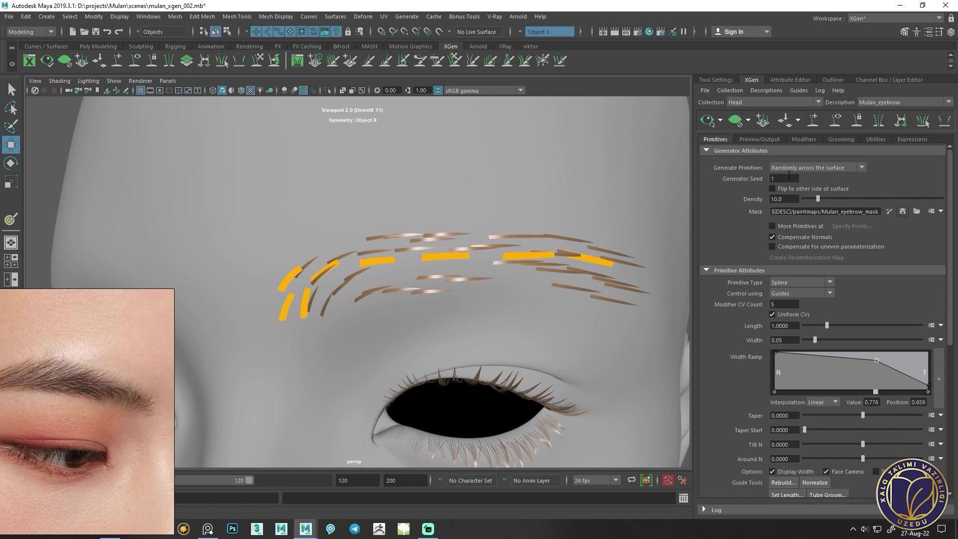
Add a guide near the brow's inner end and switch to Sculpt Guides to shape it
click(812, 122)
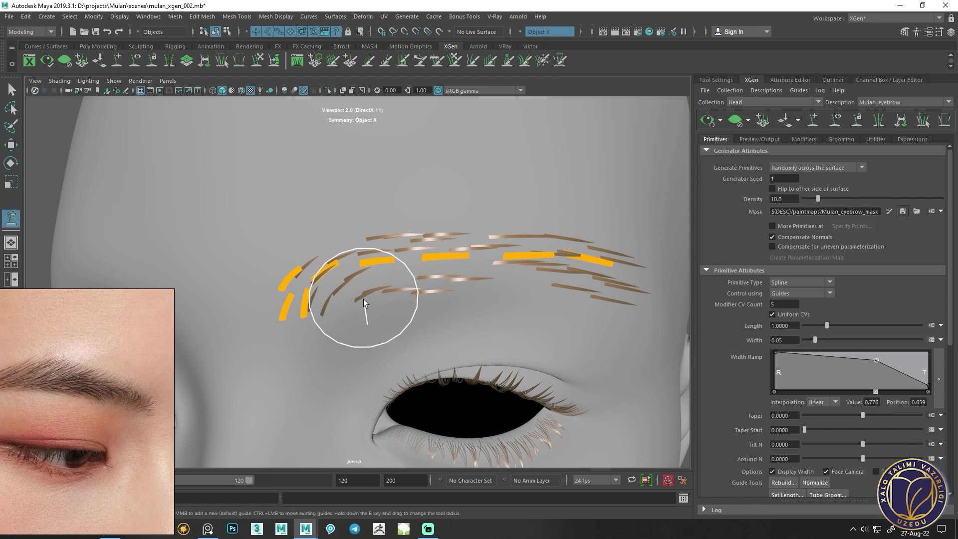
click(322, 313)
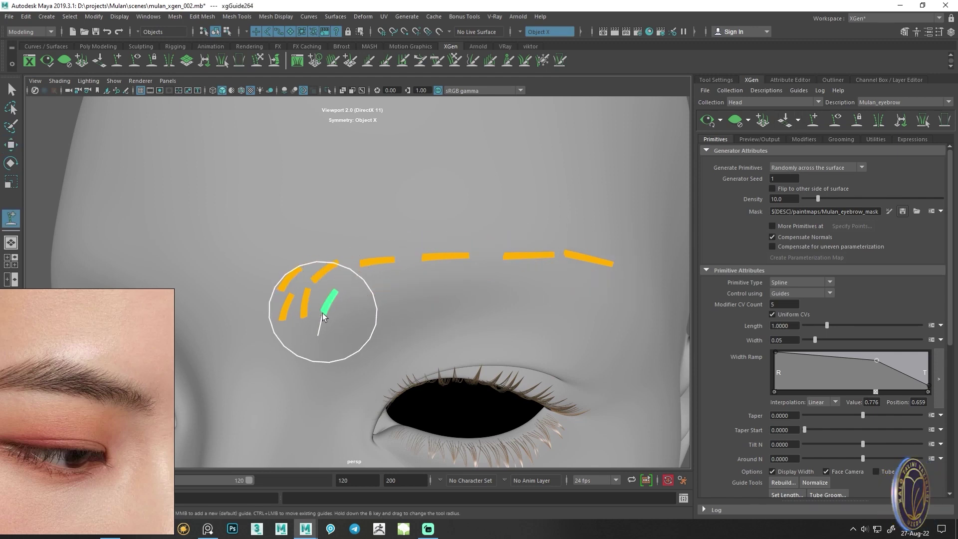
click(257, 60)
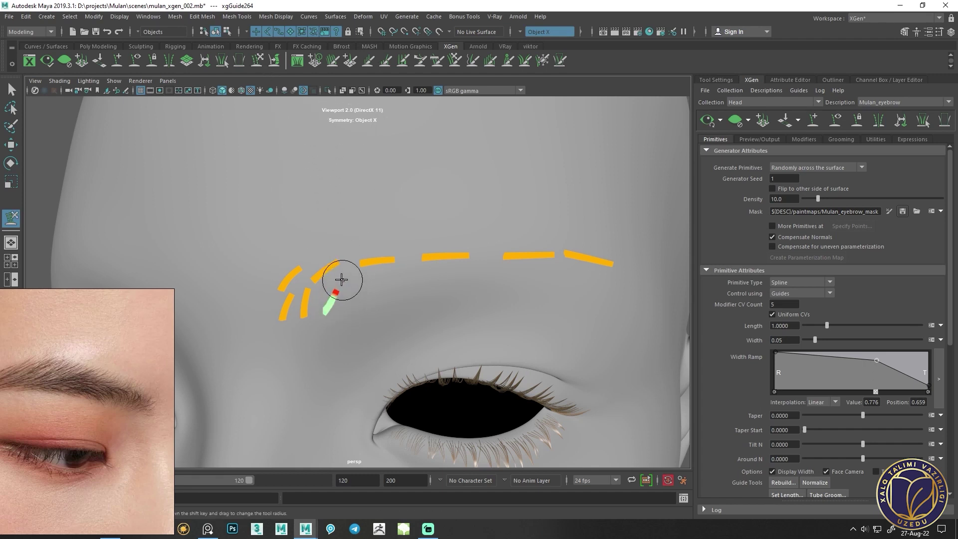
scroll(418, 284, down, 3)
mouse_move(419, 285)
alt+mouse_down()
mouse_move(297, 284)
mouse_move(406, 284)
alt+mouse_up()
scroll(307, 269, up, 4)
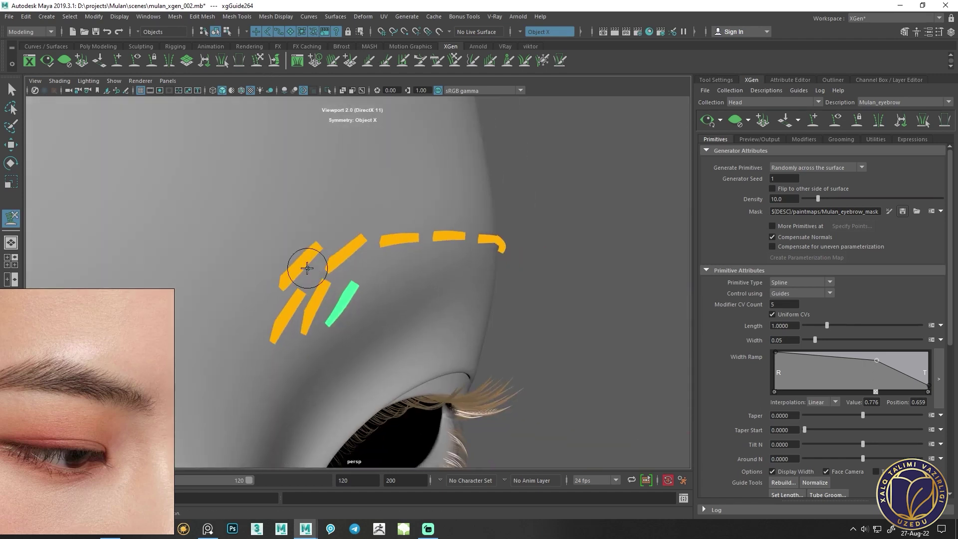
alt+drag(307, 268, 408, 234)
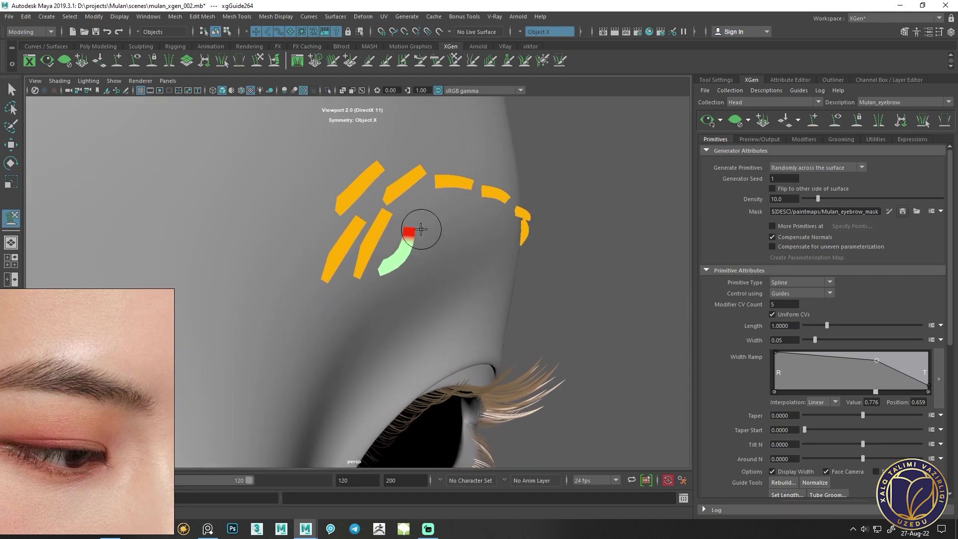
mouse_move(433, 211)
alt+mouse_down()
mouse_move(427, 283)
mouse_move(369, 265)
mouse_move(484, 276)
mouse_move(495, 250)
alt+mouse_up()
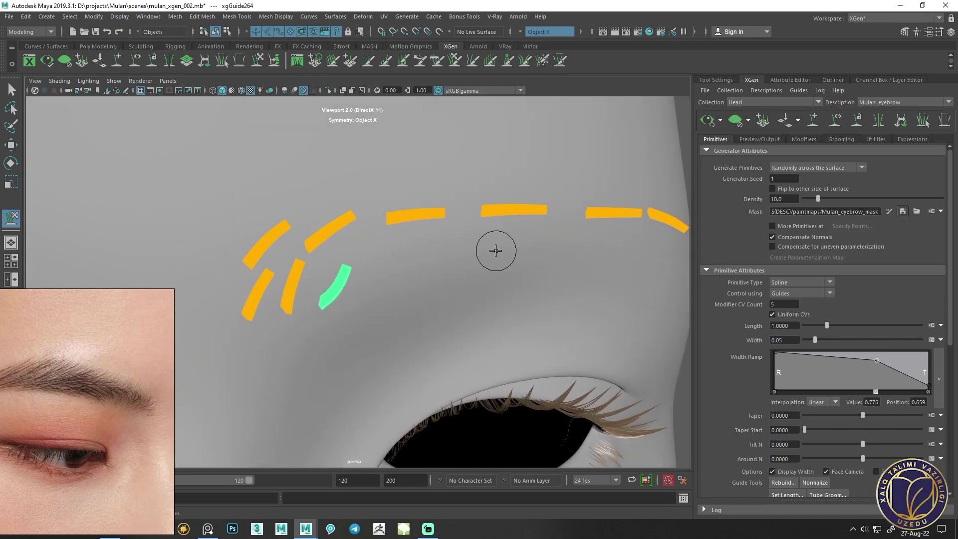
key(f)
scroll(380, 267, down, 5)
scroll(353, 272, down, 3)
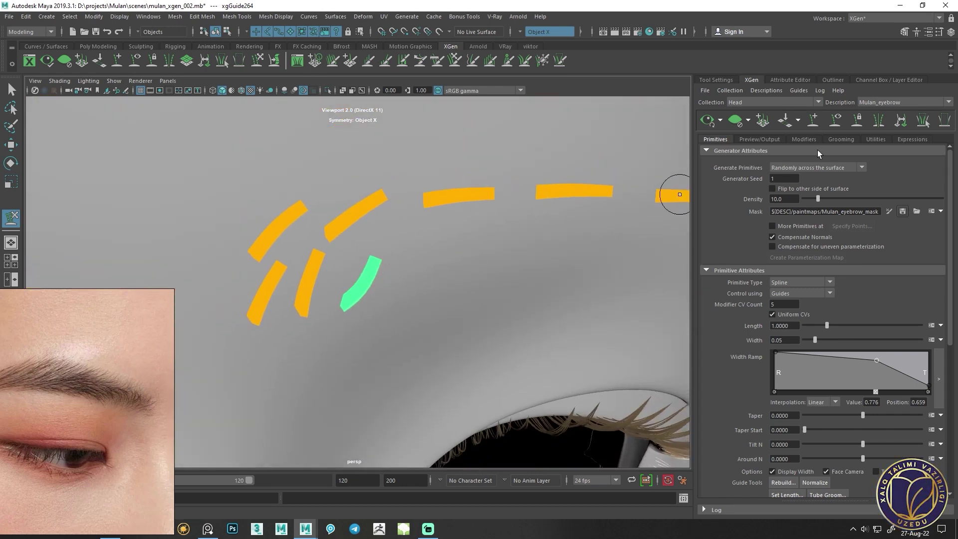
Deselect the current guide and preview the eyebrow hair on the guides
click(813, 119)
alt+drag(454, 297, 426, 229)
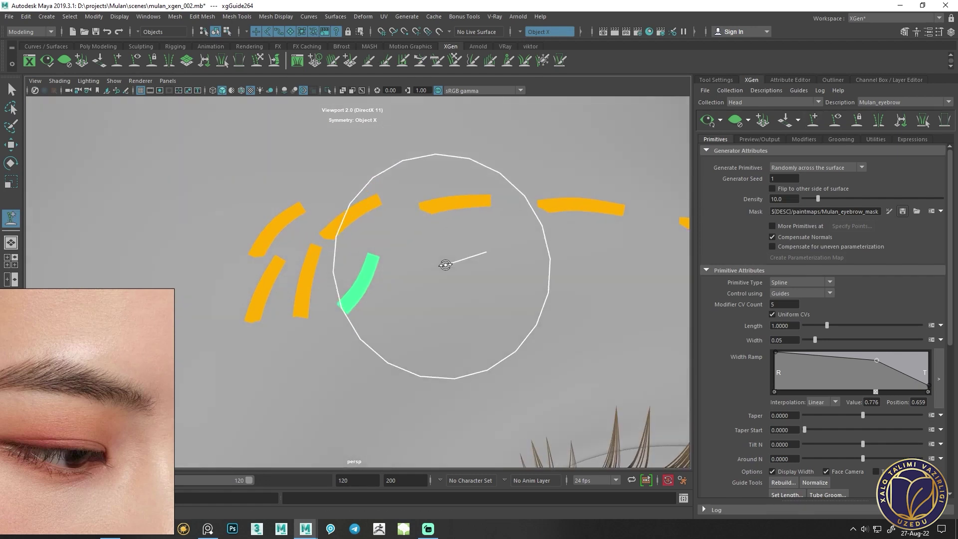
click(837, 120)
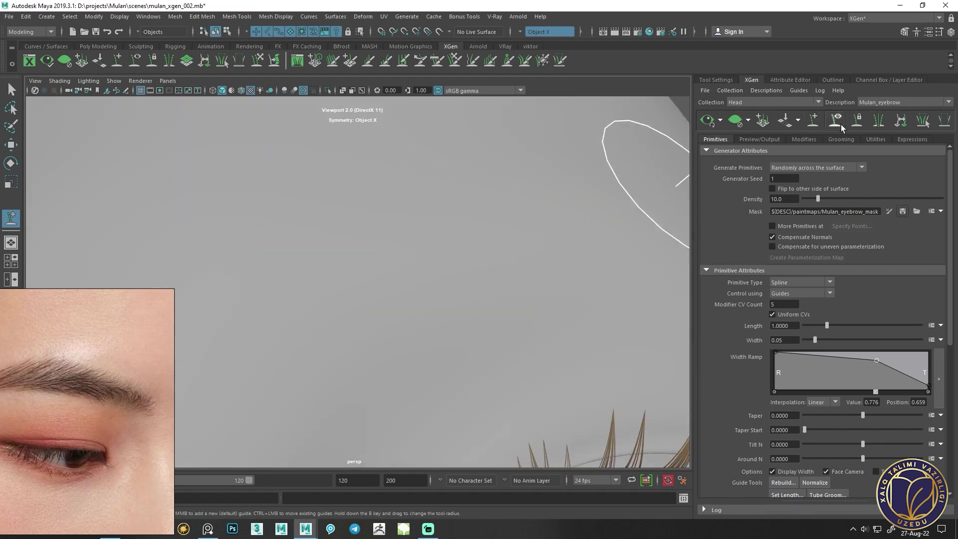
click(840, 124)
click(719, 122)
click(711, 121)
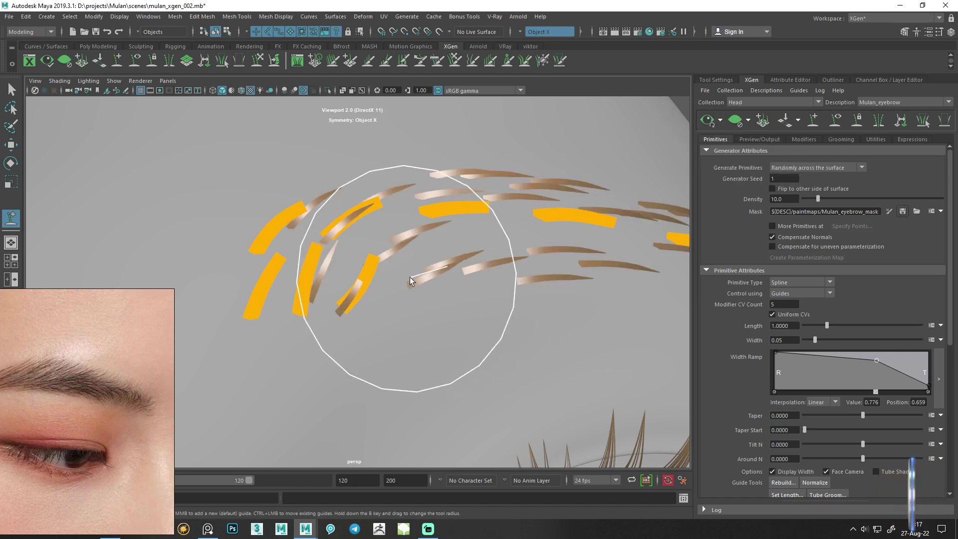
drag(418, 289, 456, 307)
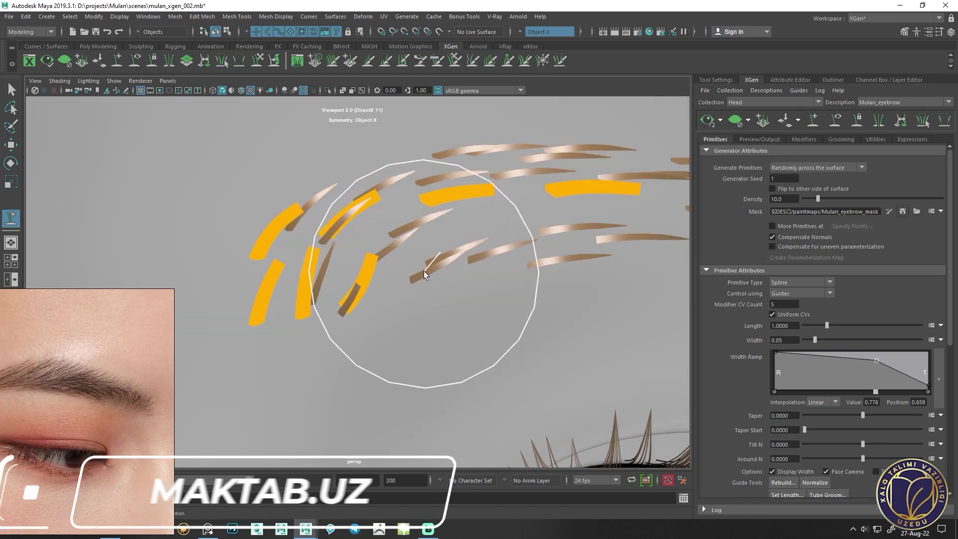
Place a middle guide between the brow guides, bend it into an arc, and show the preview
click(423, 271)
click(257, 61)
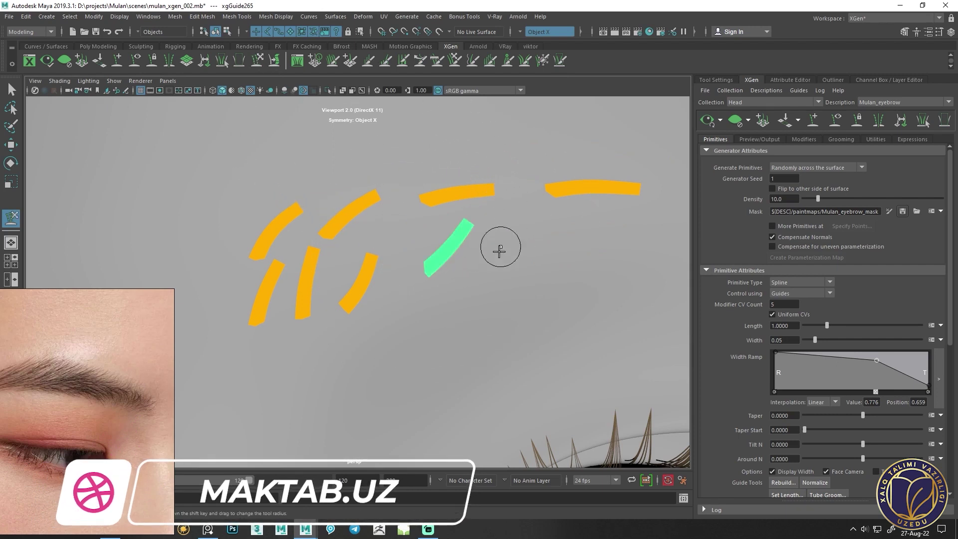
alt+drag(497, 248, 428, 283)
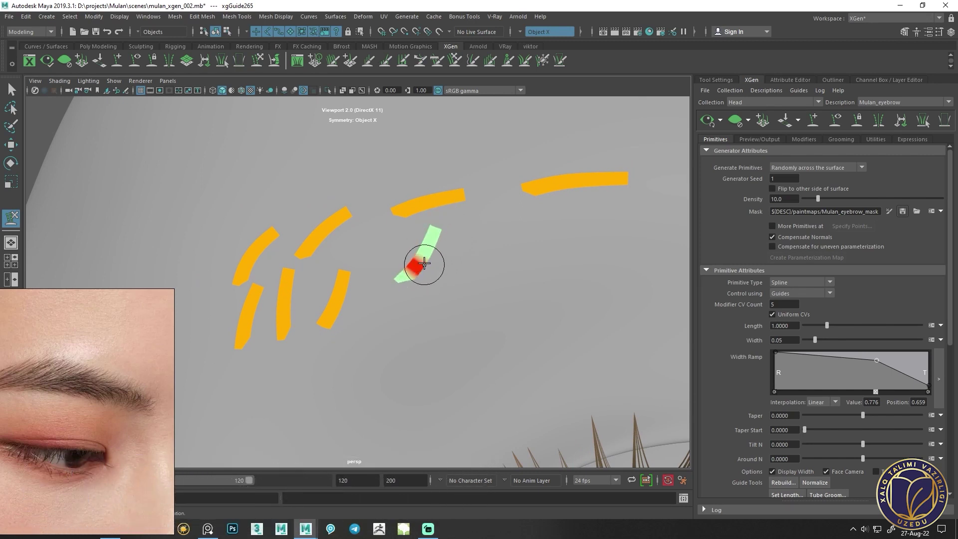
mouse_move(428, 252)
alt+mouse_down()
mouse_move(534, 274)
mouse_move(459, 269)
alt+mouse_up()
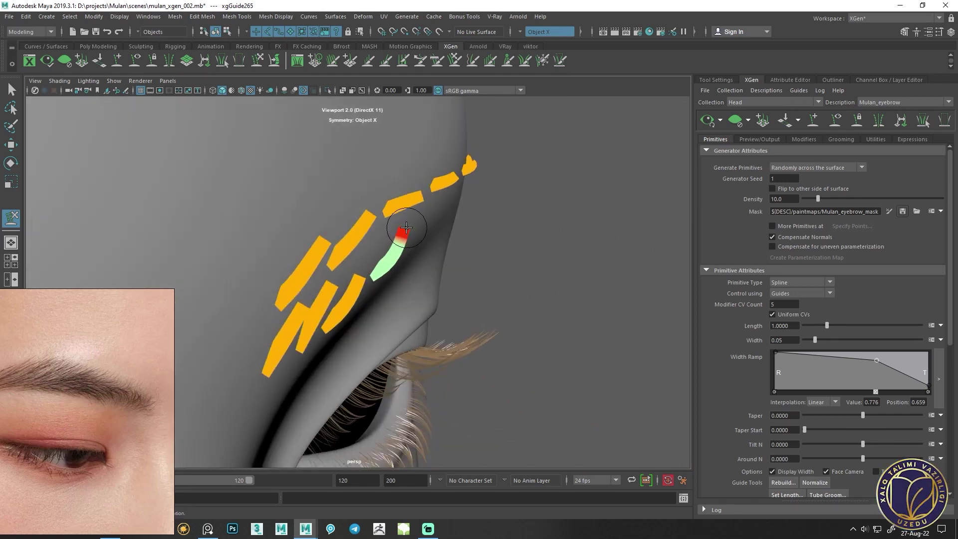
mouse_move(409, 224)
alt+mouse_down()
mouse_move(410, 274)
mouse_move(551, 225)
alt+mouse_up()
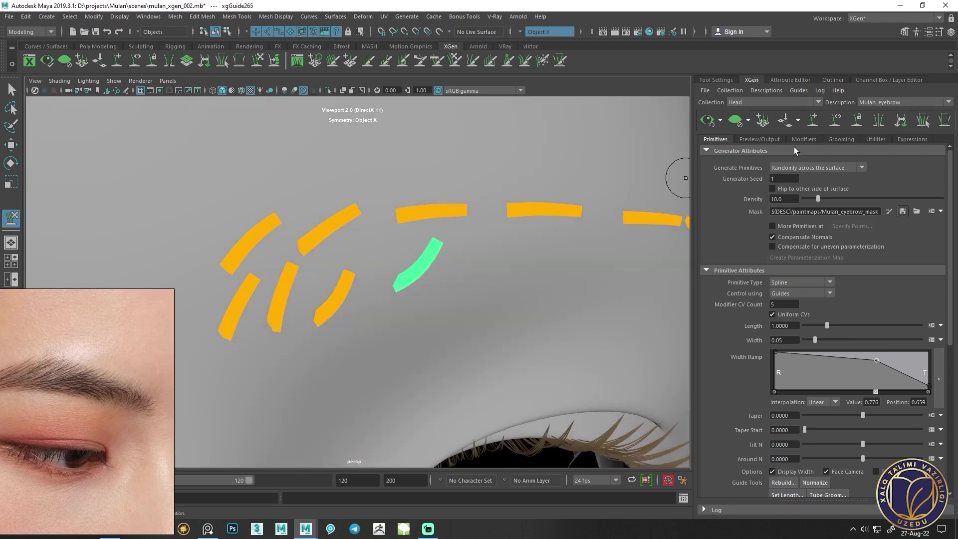
click(797, 121)
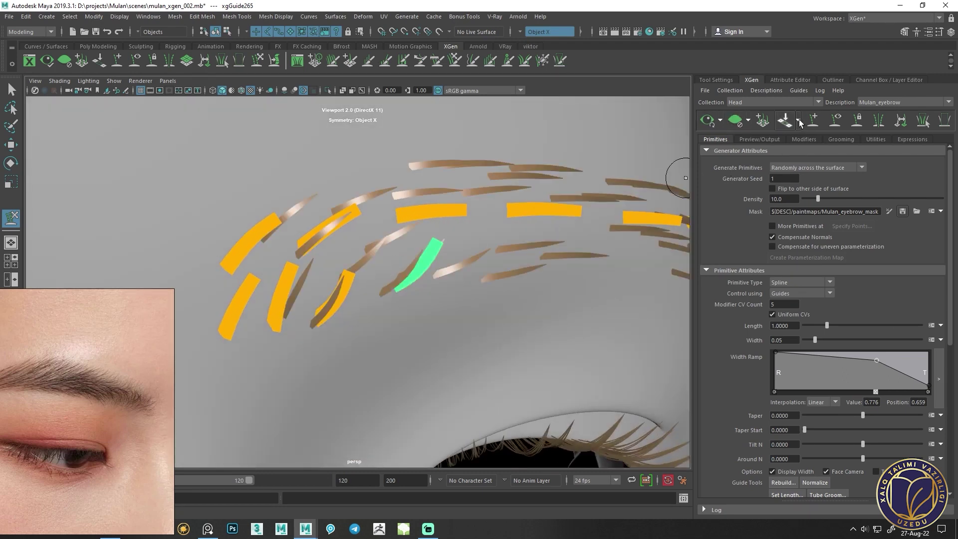
Add a guide above the brow and sculpt it, checking it from several angles
mouse_move(428, 239)
alt+mouse_down()
mouse_move(390, 248)
mouse_move(381, 265)
alt+mouse_up()
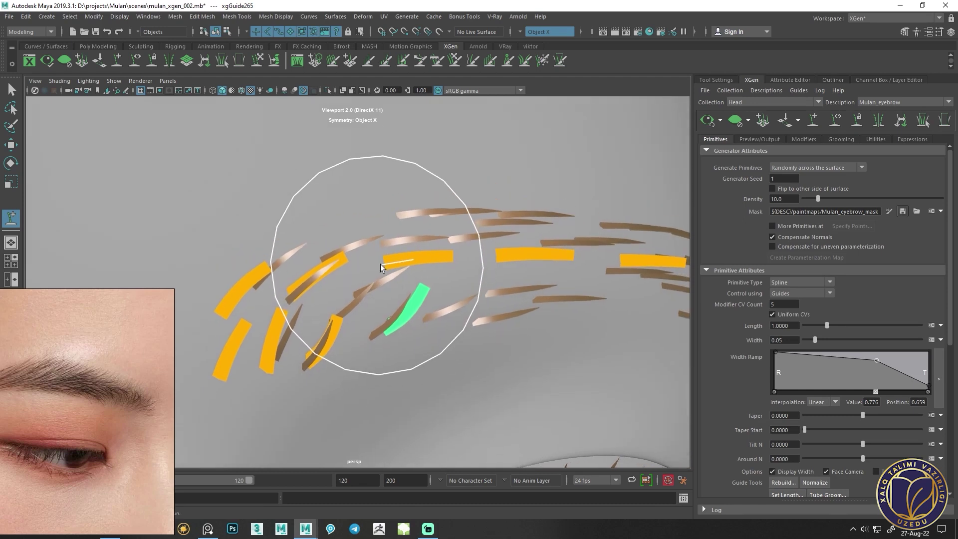
click(320, 221)
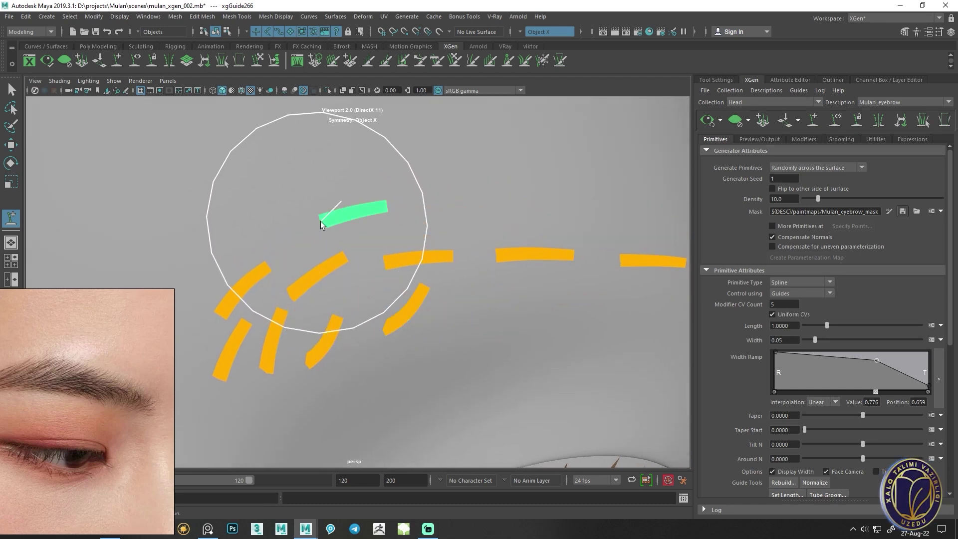
click(258, 61)
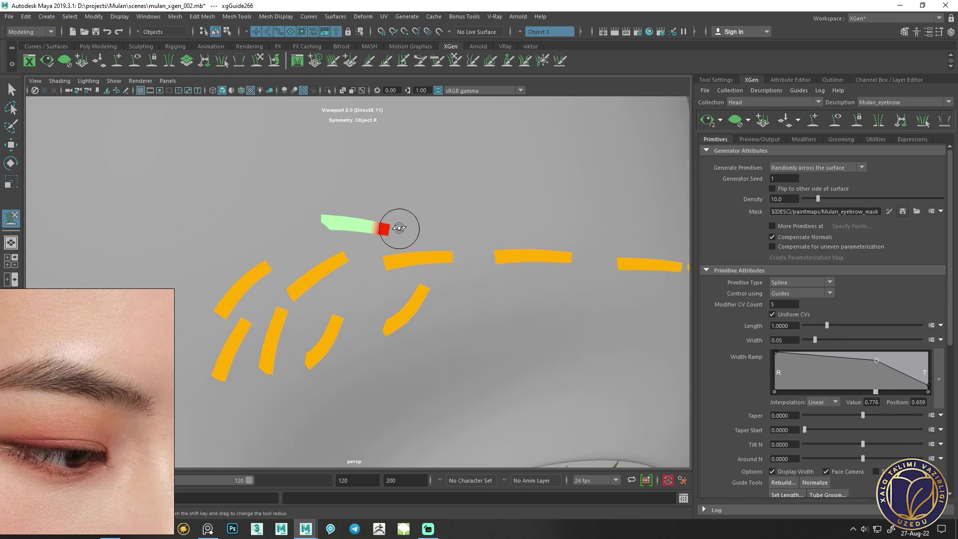
alt+drag(398, 226, 396, 167)
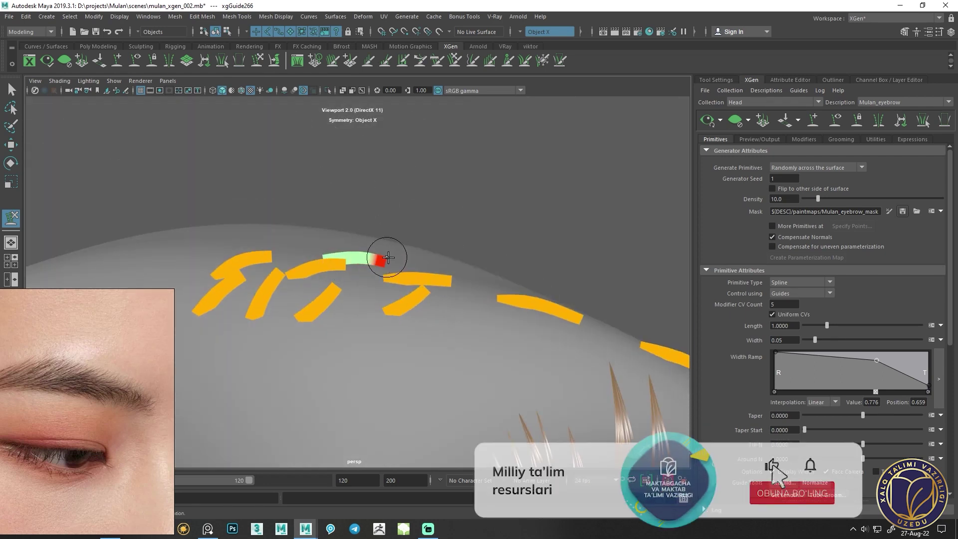
mouse_move(329, 260)
alt+mouse_down()
mouse_move(368, 278)
mouse_move(342, 346)
mouse_move(546, 411)
mouse_move(396, 292)
alt+mouse_up()
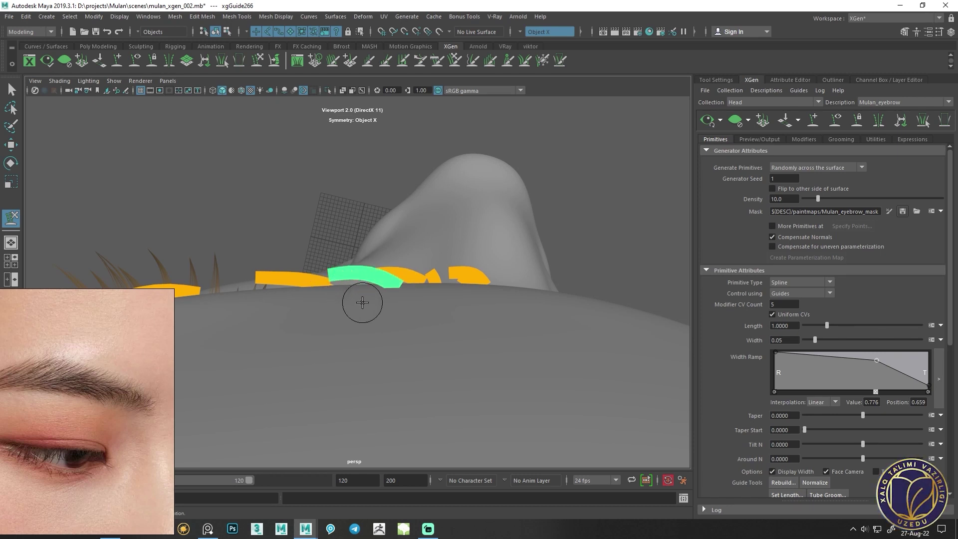
alt+drag(364, 302, 273, 256)
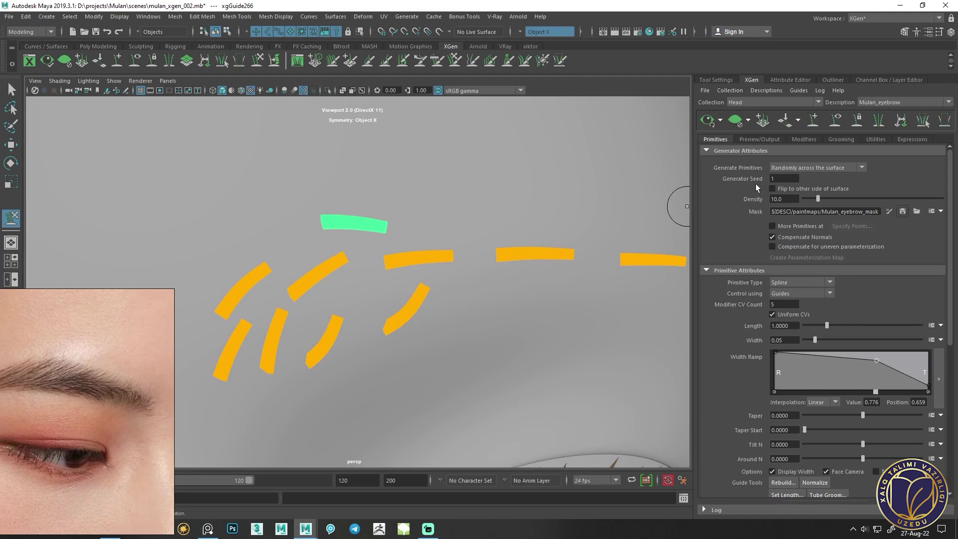
Add another guide at the upper inner brow and swing its tip down along the brow
click(811, 125)
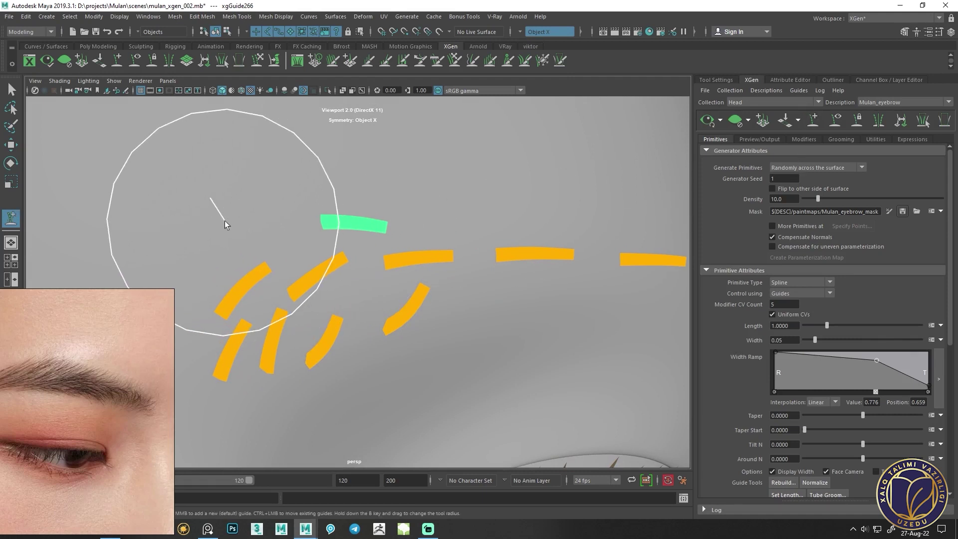
click(237, 227)
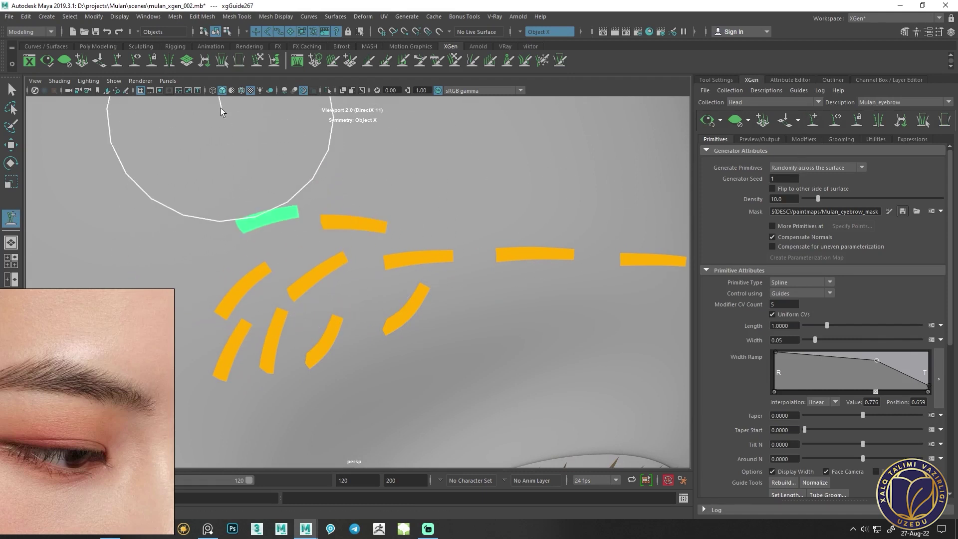
mouse_move(300, 214)
mouse_down()
mouse_move(314, 249)
mouse_move(507, 356)
mouse_move(430, 285)
mouse_move(474, 281)
mouse_move(417, 288)
mouse_move(498, 276)
mouse_move(368, 316)
mouse_move(288, 256)
mouse_move(291, 245)
mouse_up()
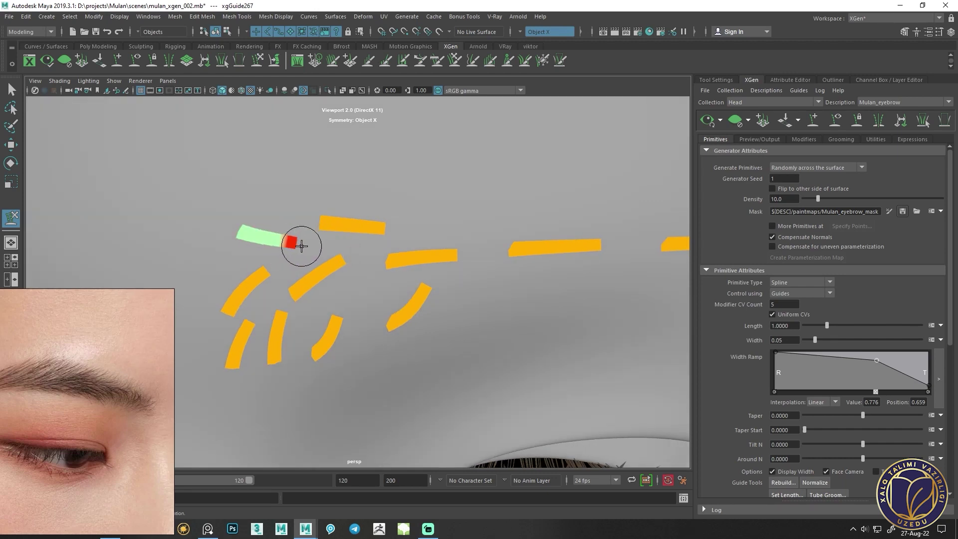
mouse_move(299, 274)
alt+mouse_down()
mouse_move(335, 278)
mouse_move(323, 266)
alt+mouse_up()
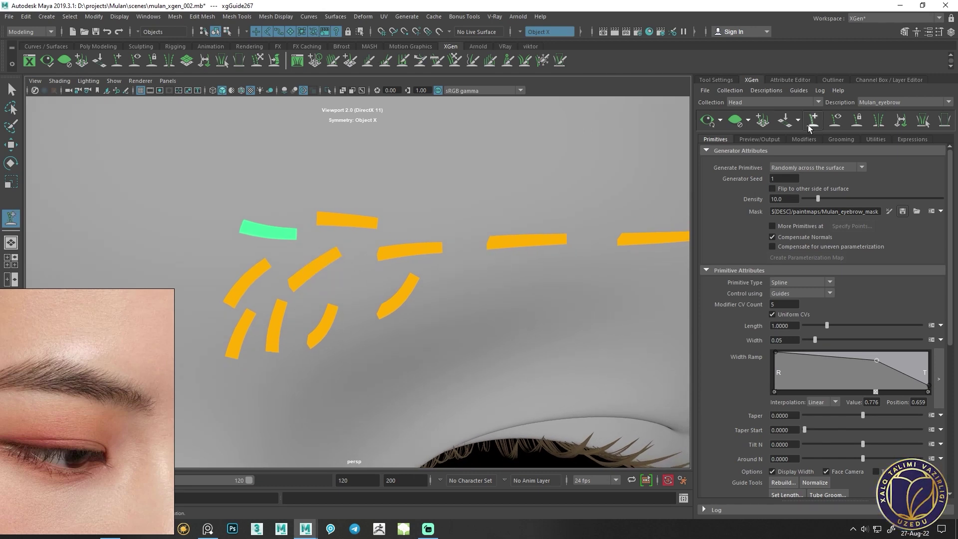
scroll(398, 237, up, 2)
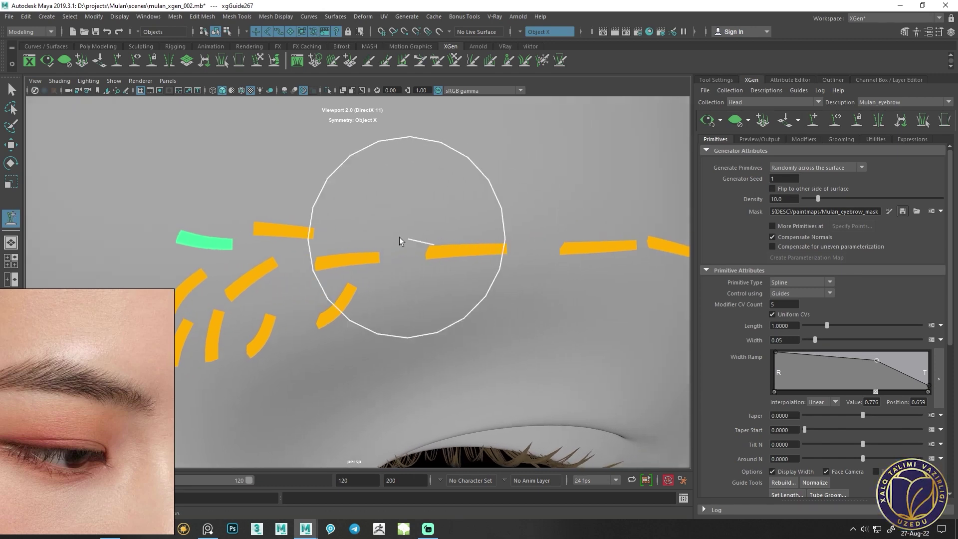
Add a guide above the middle of the brow and sculpt it with Y
click(374, 209)
key(y)
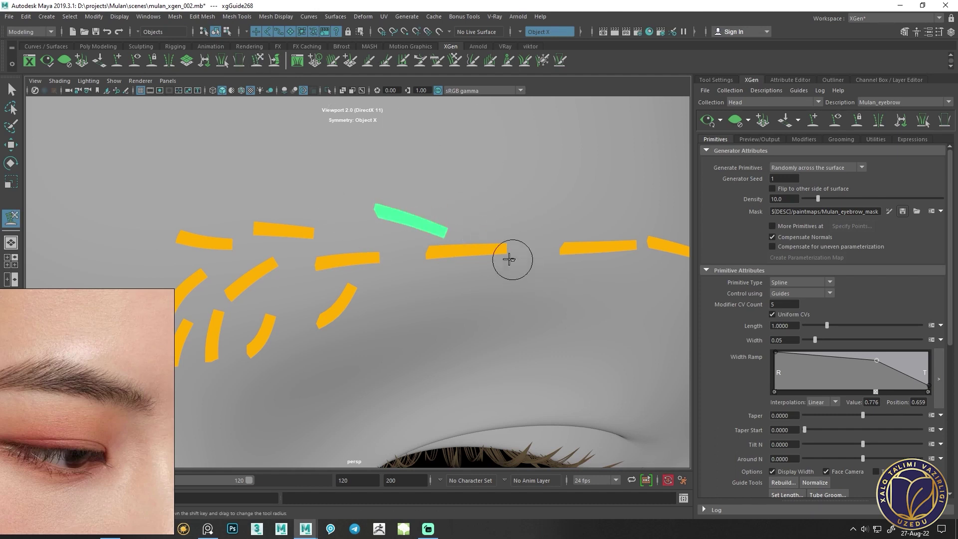
mouse_move(398, 226)
alt+mouse_down()
mouse_move(400, 171)
mouse_move(387, 276)
alt+mouse_up()
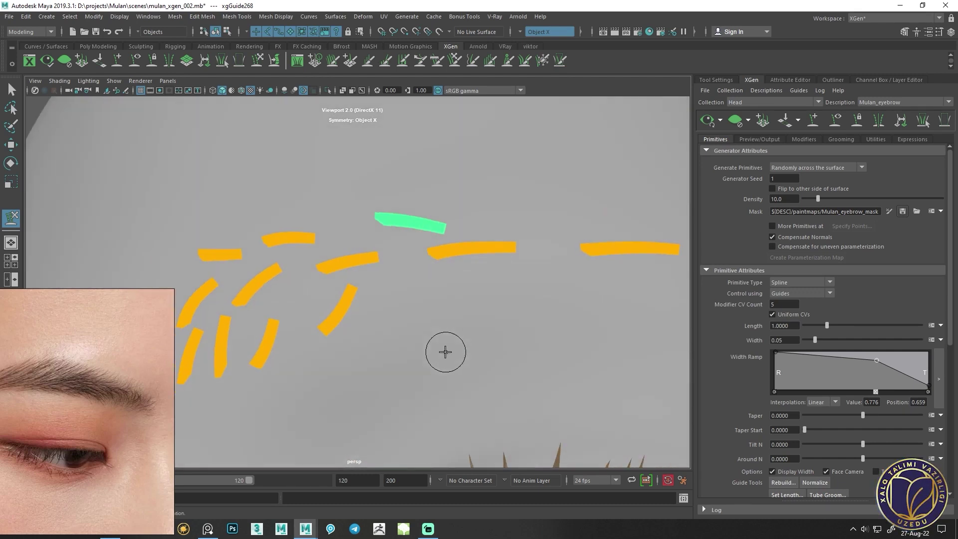
alt+drag(434, 278, 434, 299)
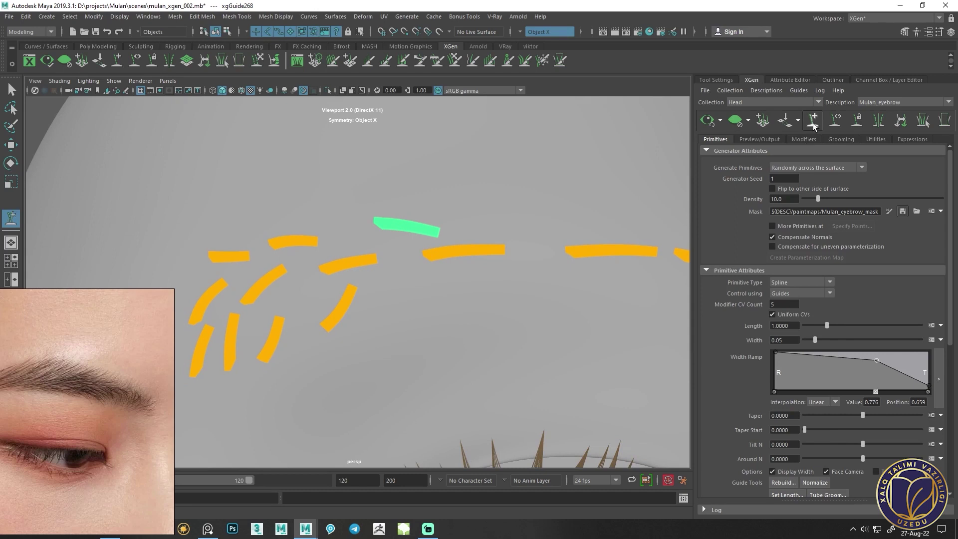
Add a curved guide in the brow's lower middle gap and show the hair preview
click(384, 290)
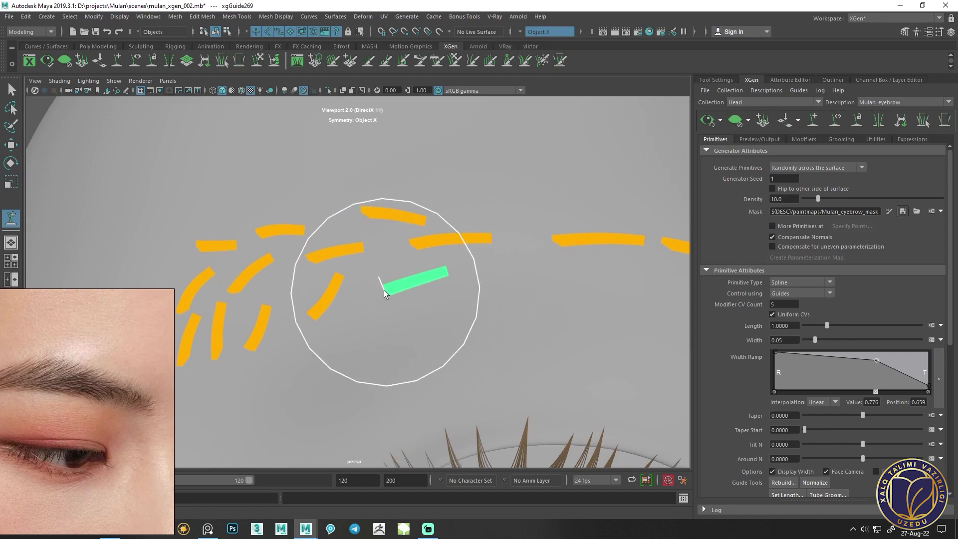
click(259, 60)
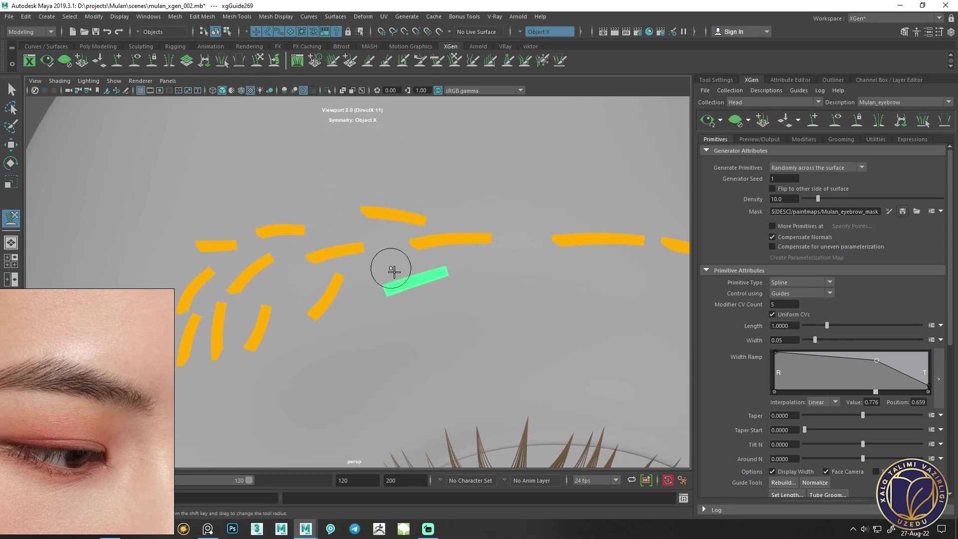
mouse_move(388, 307)
alt+mouse_down()
mouse_move(522, 343)
mouse_move(421, 295)
mouse_move(338, 279)
mouse_move(325, 321)
mouse_move(370, 312)
mouse_move(299, 306)
alt+mouse_up()
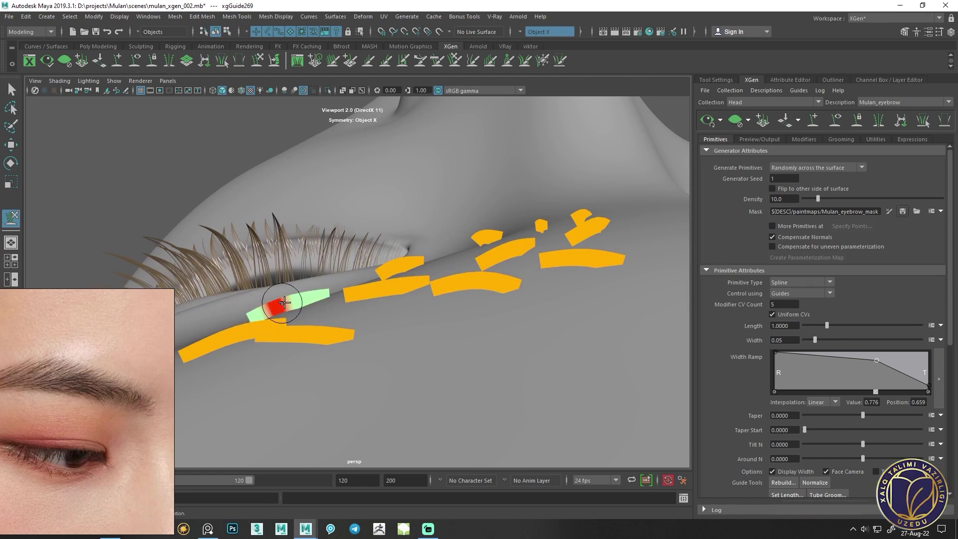
mouse_move(273, 306)
alt+mouse_down()
mouse_move(369, 286)
mouse_move(487, 242)
alt+mouse_up()
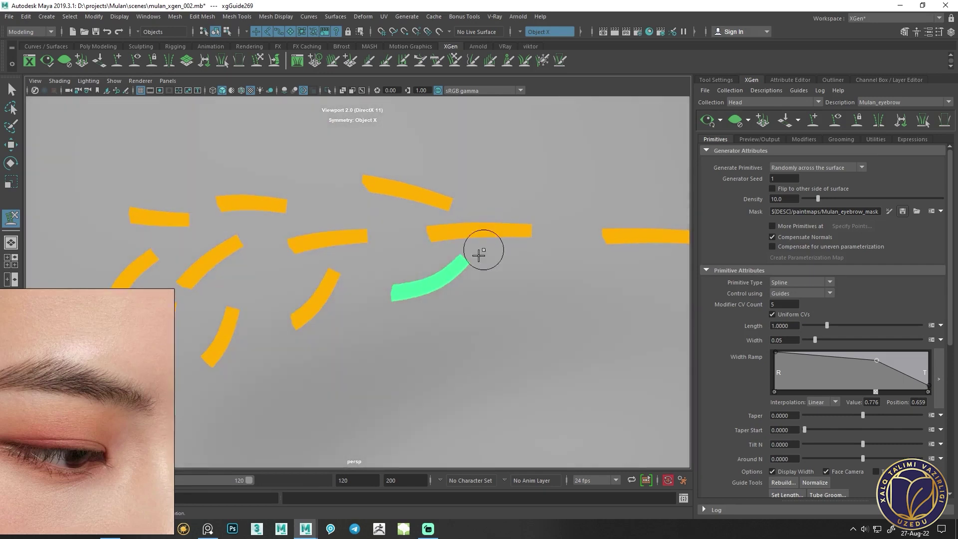
scroll(409, 259, down, 2)
scroll(295, 266, down, 3)
scroll(299, 267, down, 3)
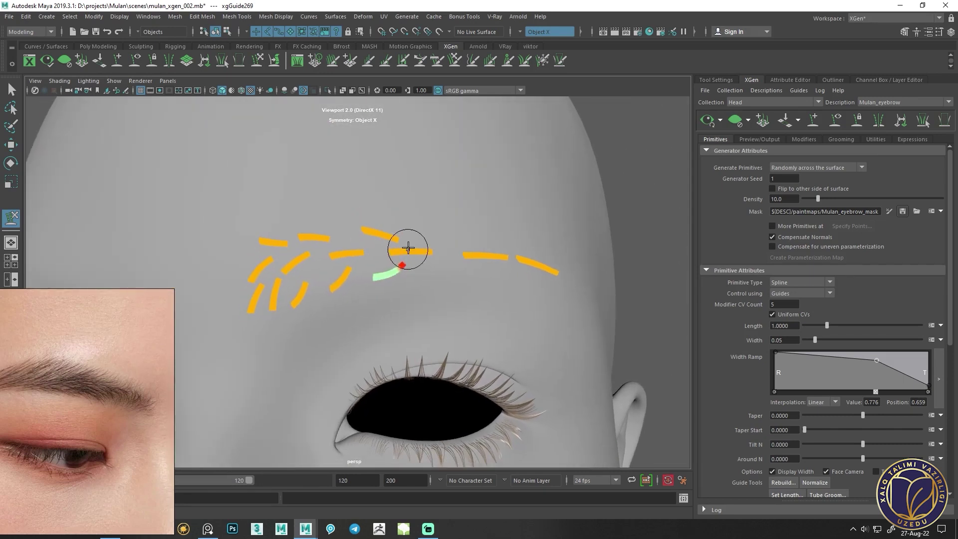
alt+drag(408, 248, 421, 252)
click(706, 119)
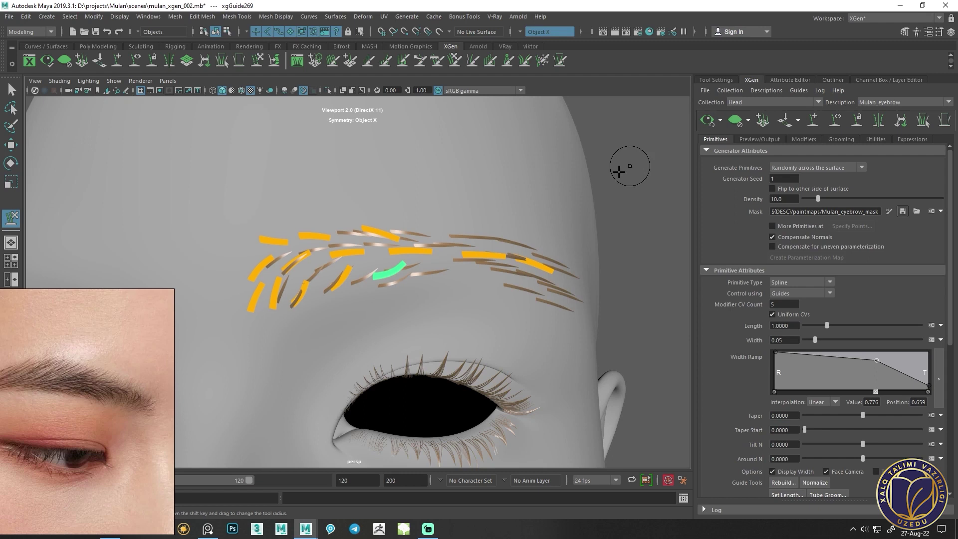
Add a new Mulan_eyebrow guide on the upper brow and check it from the side
scroll(424, 224, up, 2)
scroll(483, 235, up, 2)
scroll(483, 242, up, 1)
scroll(448, 258, up, 2)
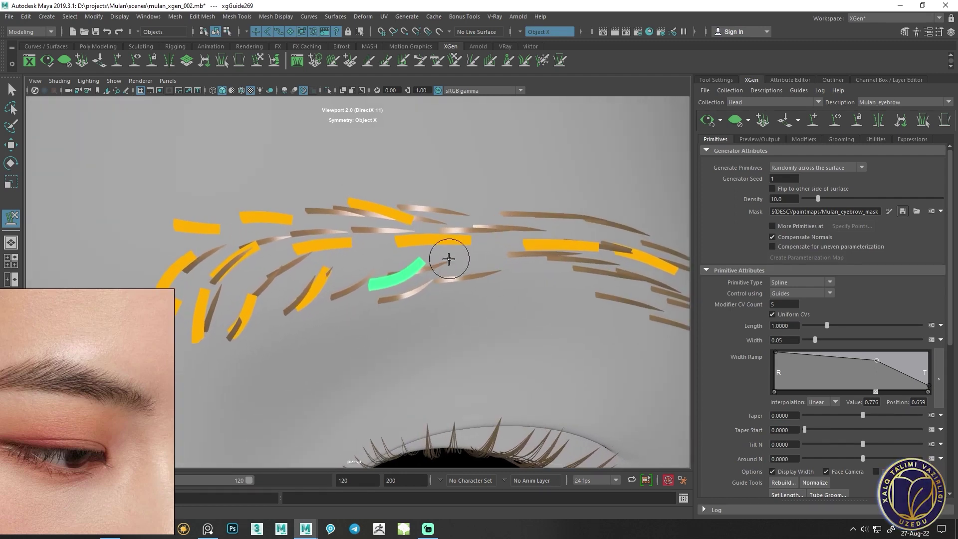
click(432, 247)
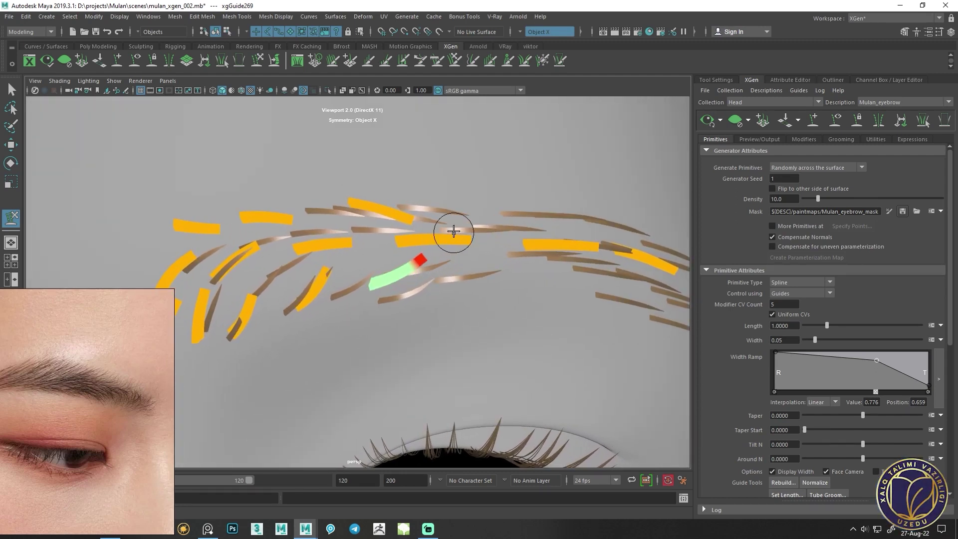
click(818, 126)
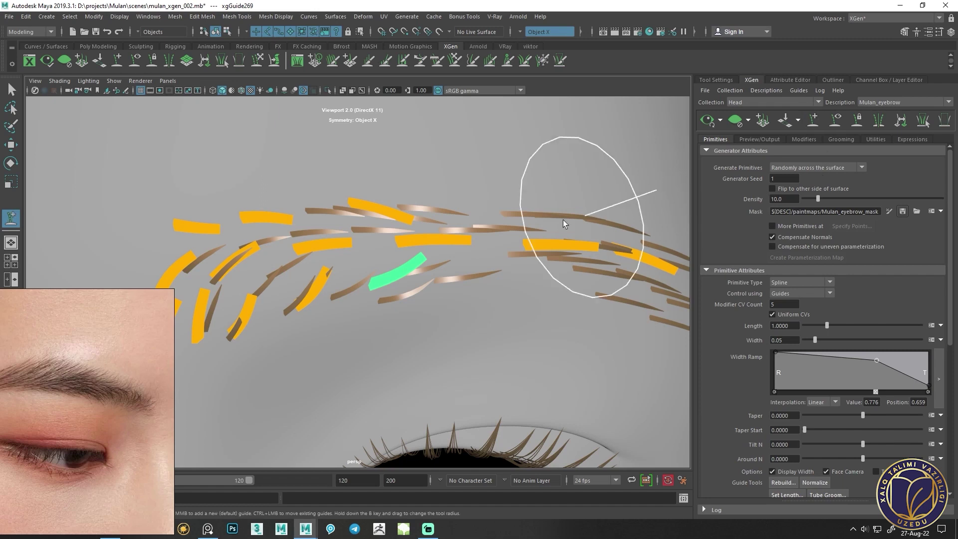
alt+middle_drag(562, 219, 399, 208)
click(404, 199)
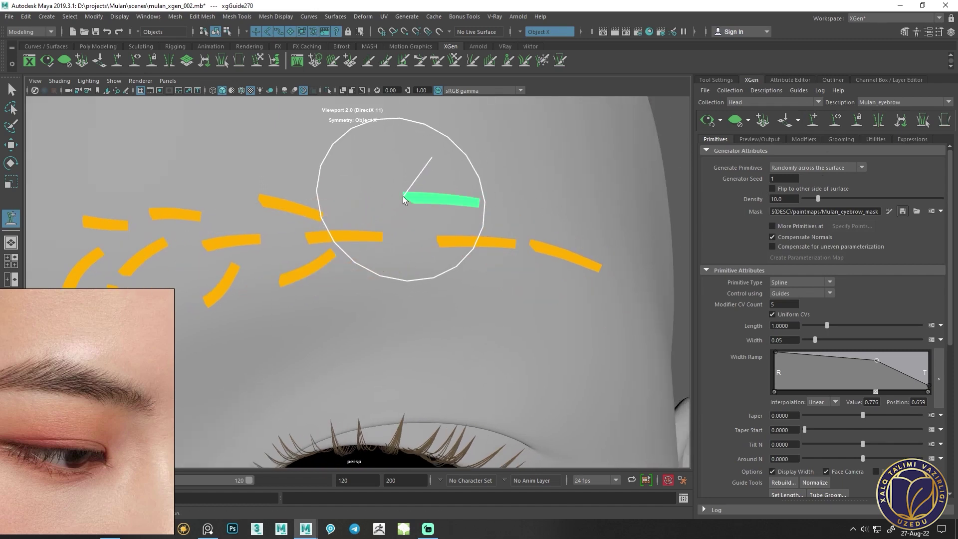
click(259, 61)
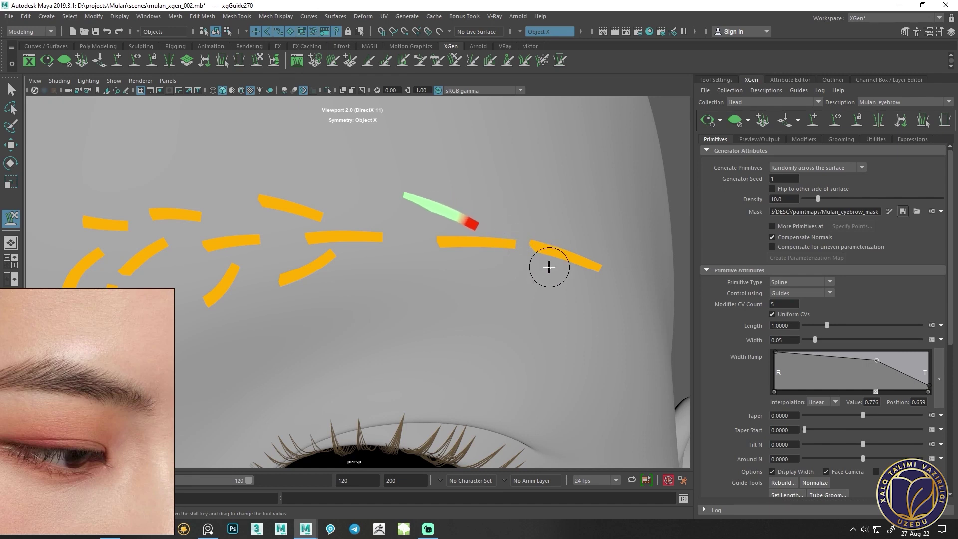
alt+drag(555, 277, 392, 216)
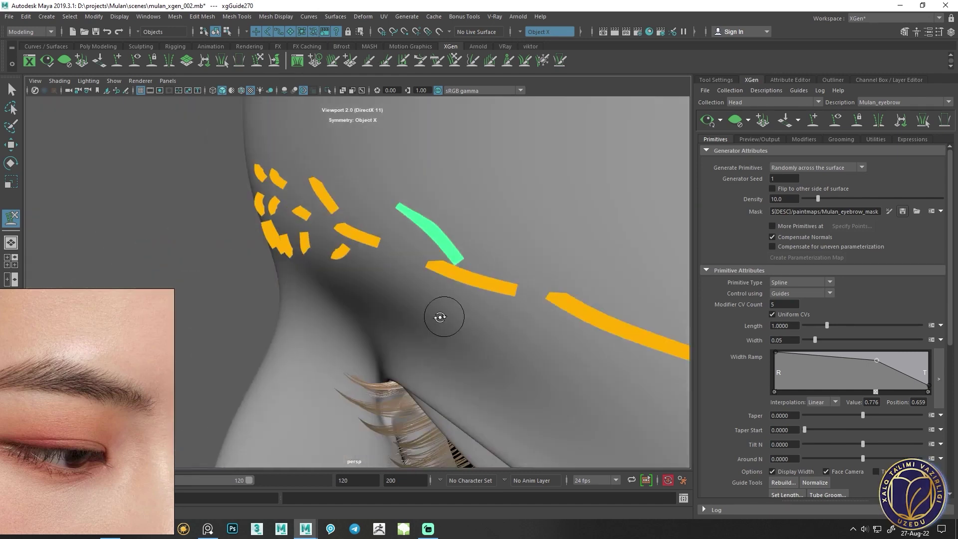
mouse_move(363, 284)
alt+mouse_down()
mouse_move(444, 315)
mouse_move(522, 282)
alt+mouse_up()
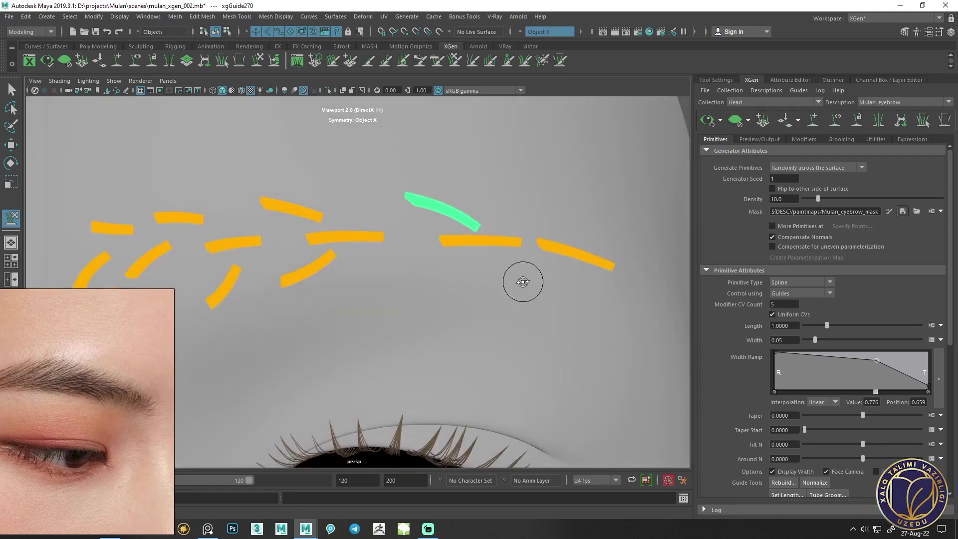
Place another guide lower on the brow and refresh the eyebrow hair preview
click(813, 121)
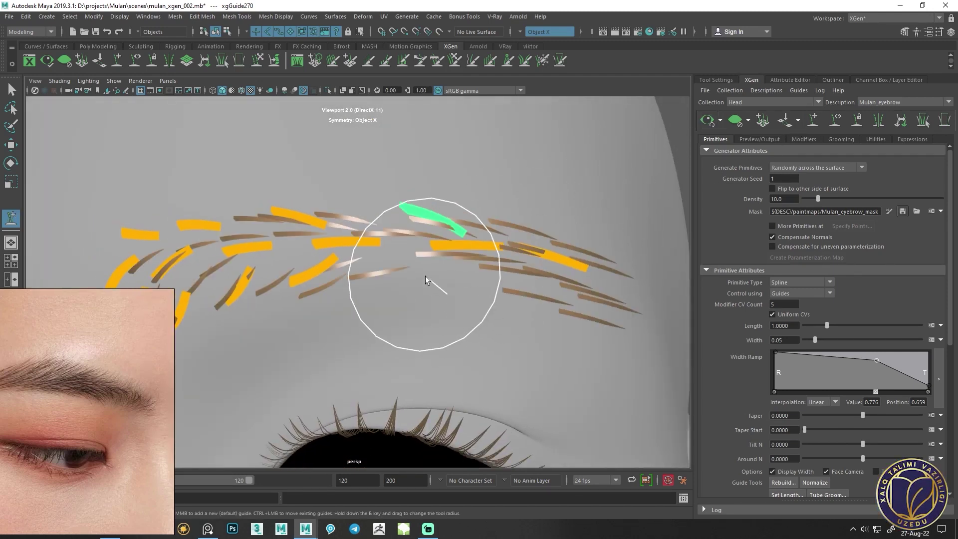
click(399, 267)
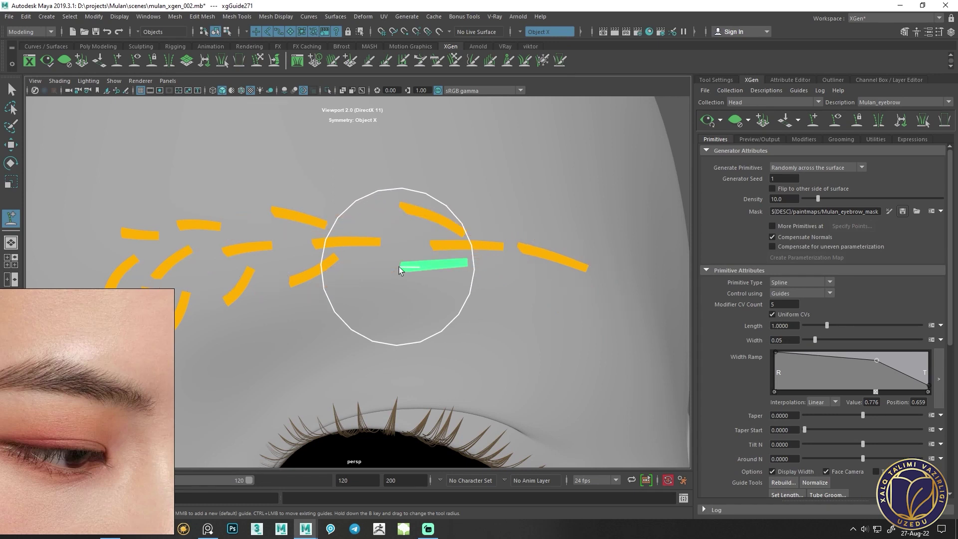
click(261, 60)
alt+drag(439, 304, 507, 358)
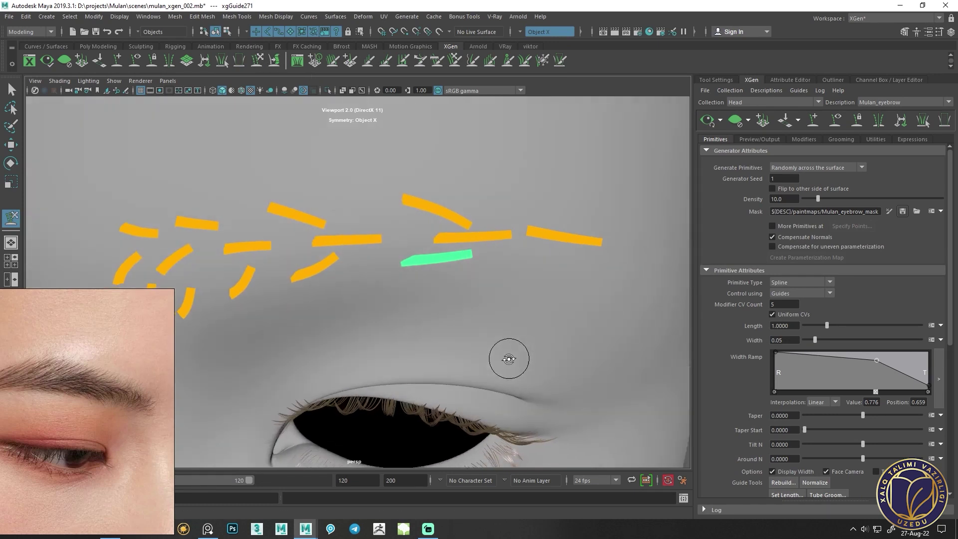
mouse_move(485, 250)
alt+mouse_down()
mouse_move(492, 214)
mouse_move(438, 299)
alt+mouse_up()
mouse_move(491, 317)
alt+mouse_down()
mouse_move(477, 285)
mouse_move(515, 315)
mouse_move(421, 293)
mouse_move(452, 294)
alt+mouse_up()
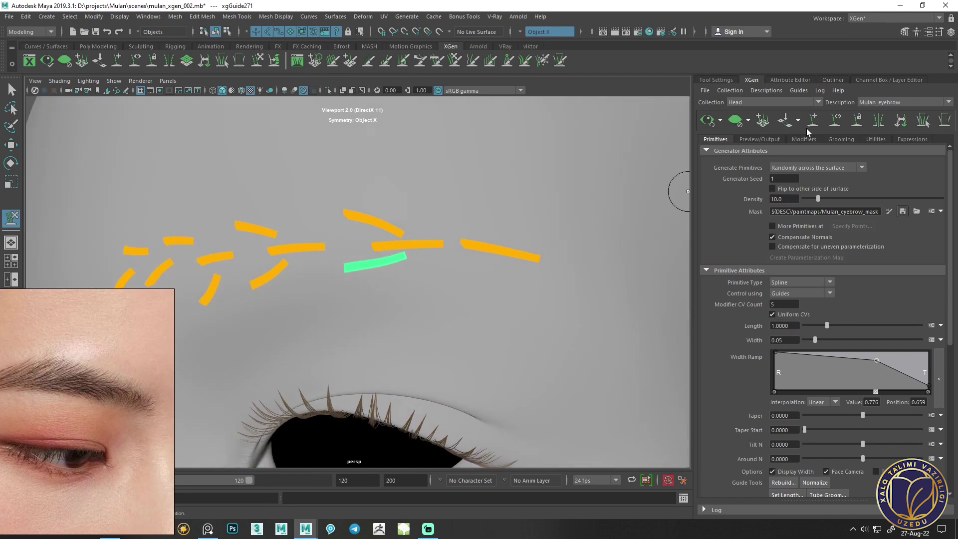
click(705, 122)
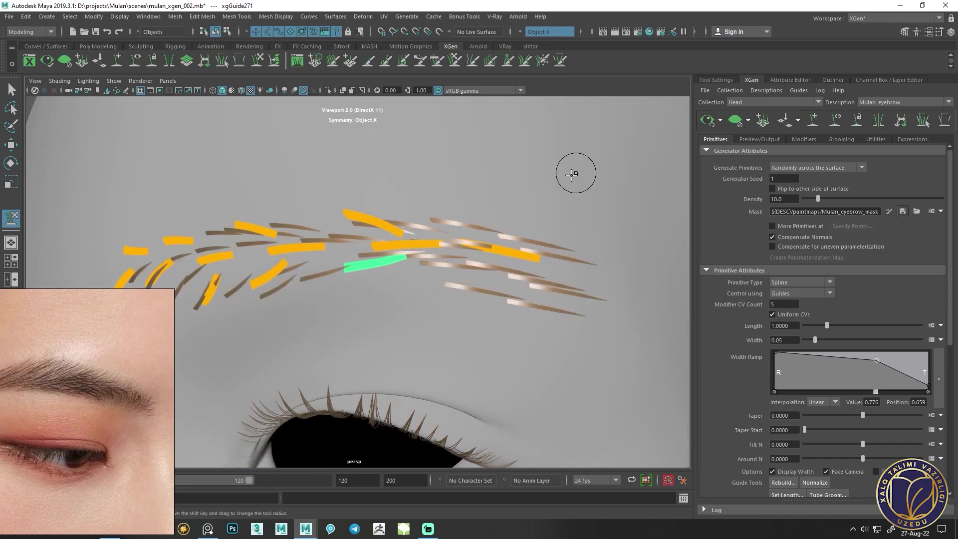
Add a guide at the outer brow and bend its tip downward
click(812, 123)
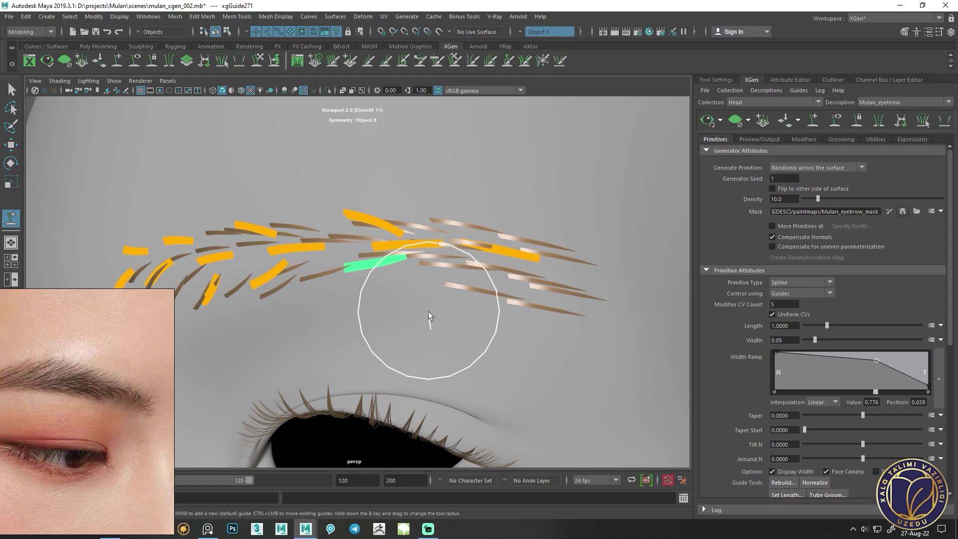
alt+drag(428, 311, 444, 284)
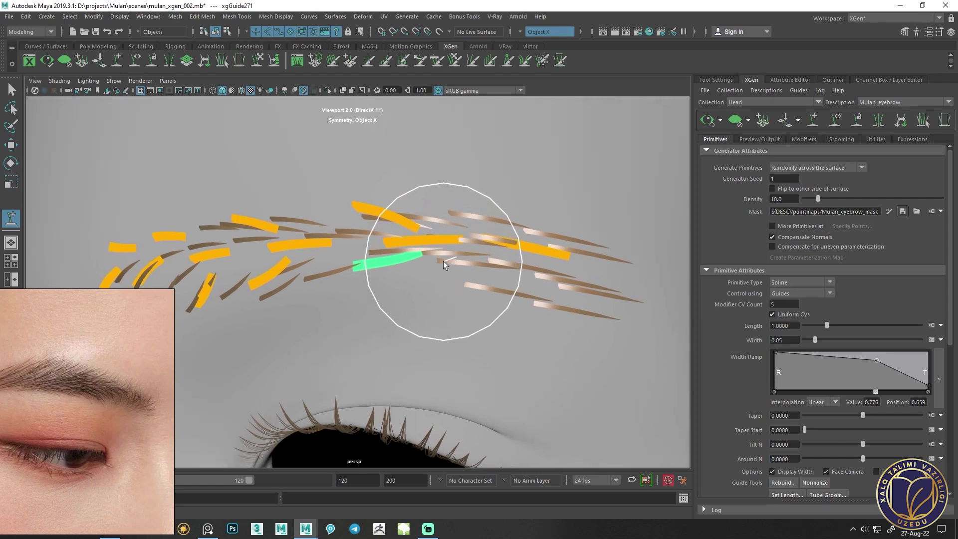
click(442, 261)
click(257, 60)
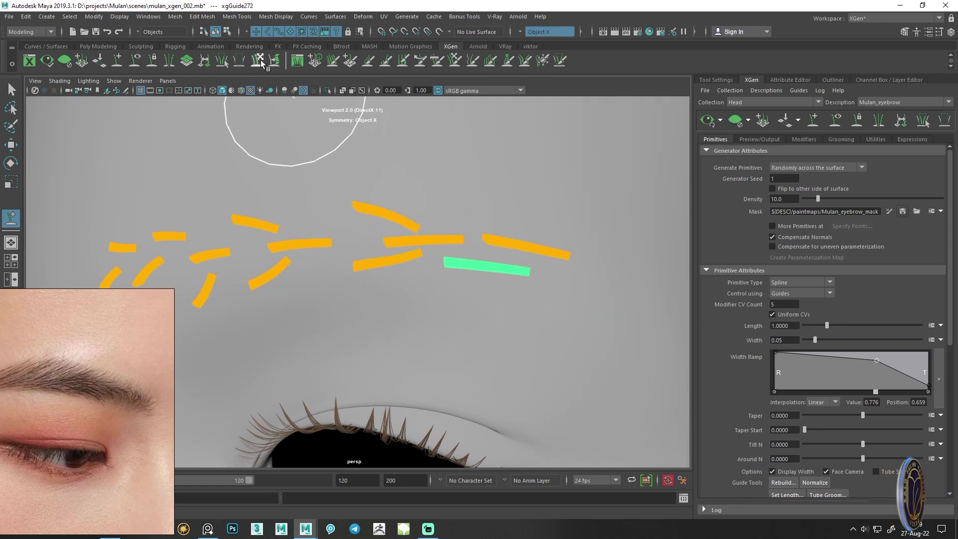
drag(522, 260, 537, 272)
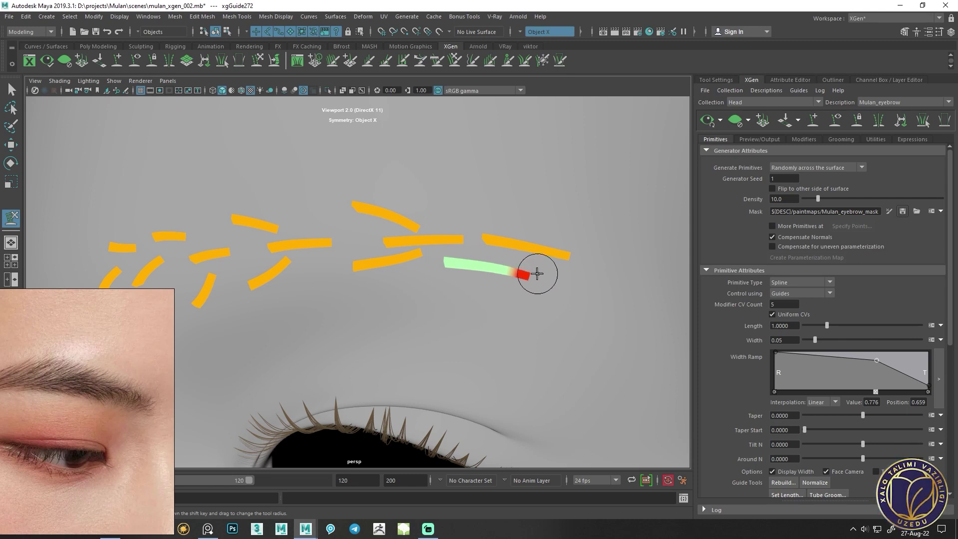
Add a guide above the outer brow and inspect it edge-on from the side
click(119, 59)
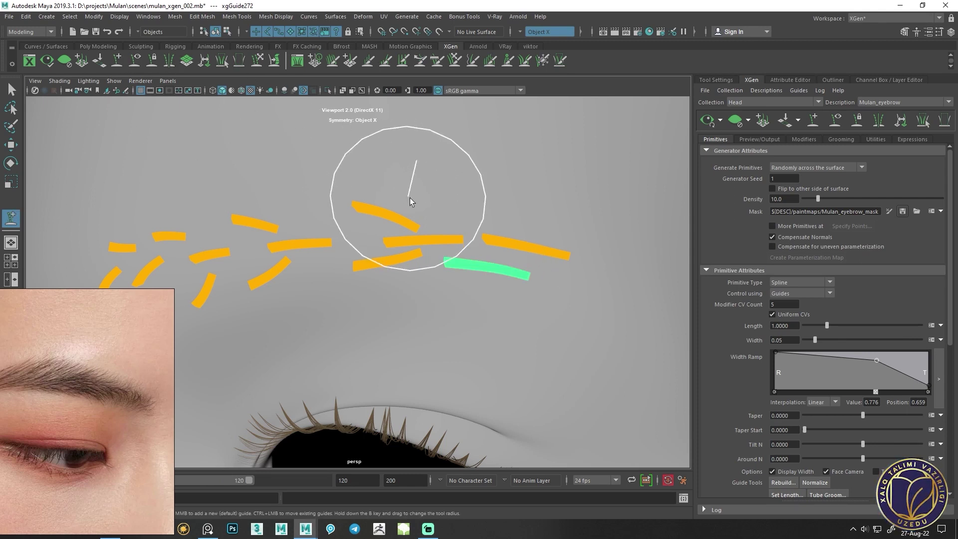
click(451, 195)
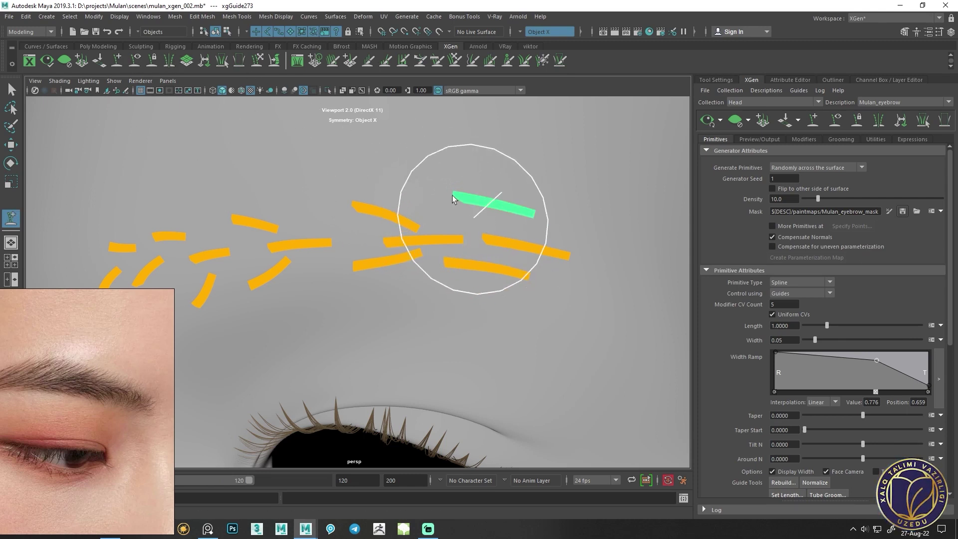
click(260, 60)
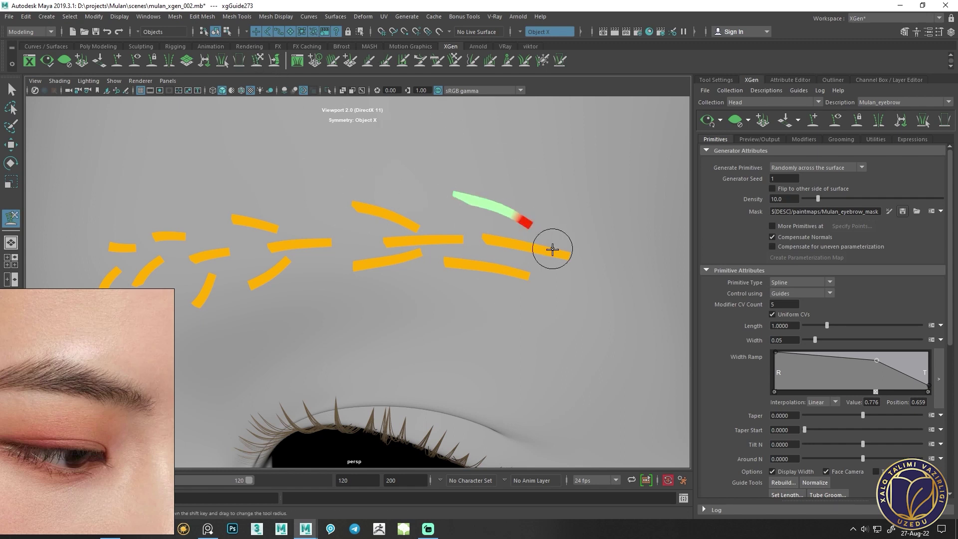
mouse_move(560, 282)
alt+mouse_down()
mouse_move(635, 286)
mouse_move(554, 308)
mouse_move(483, 300)
alt+mouse_up()
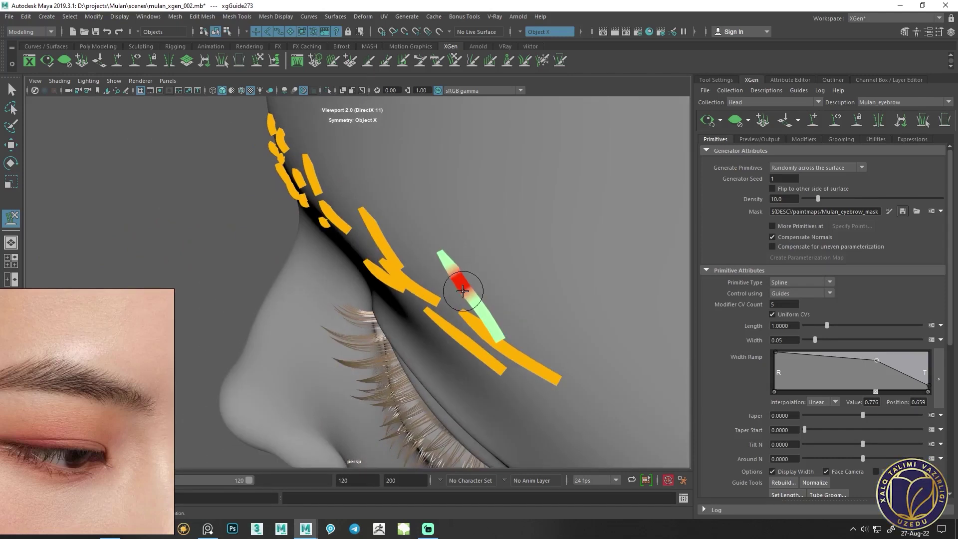
alt+drag(506, 268, 465, 314)
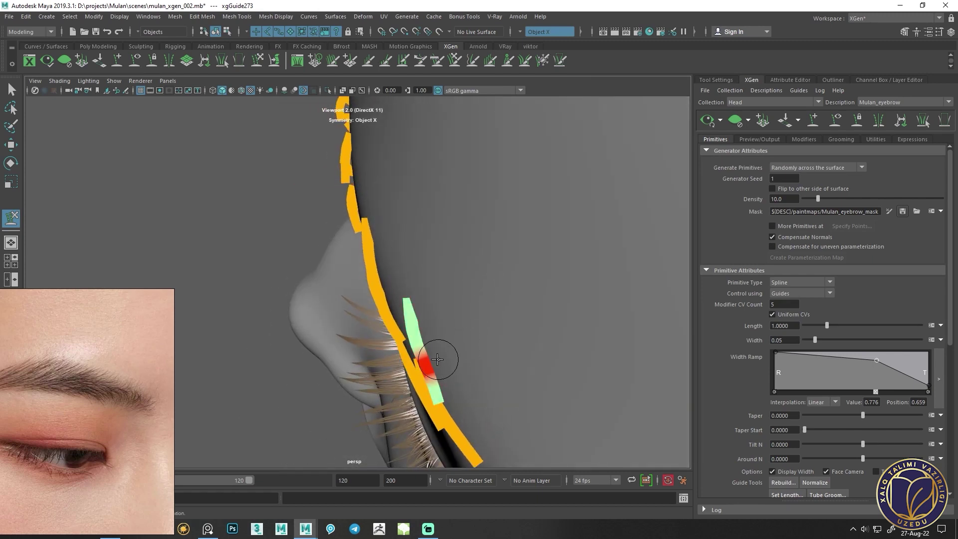
Place a new eyebrow guide at the brow's outer end
alt+drag(438, 389, 514, 311)
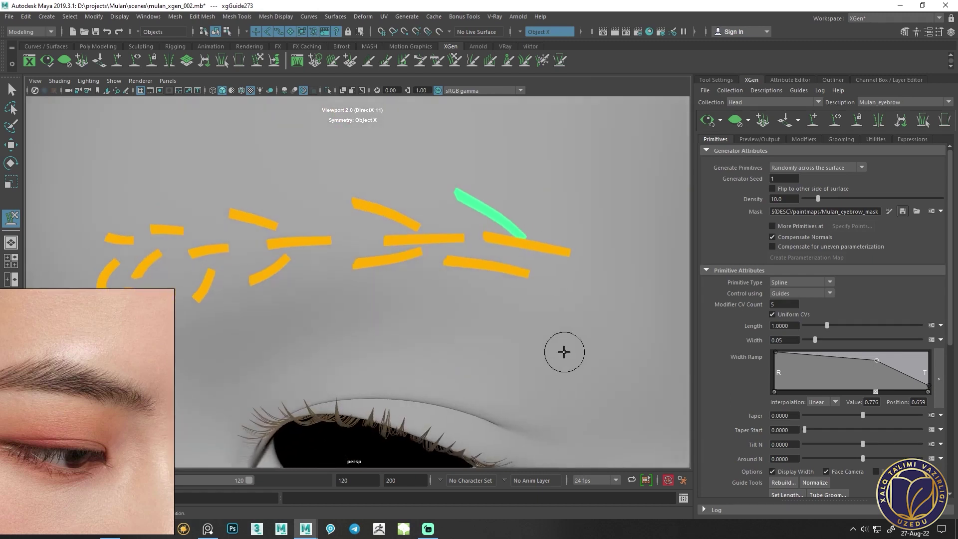
mouse_move(499, 229)
alt+mouse_down()
mouse_move(487, 208)
mouse_move(456, 208)
alt+mouse_up()
click(796, 121)
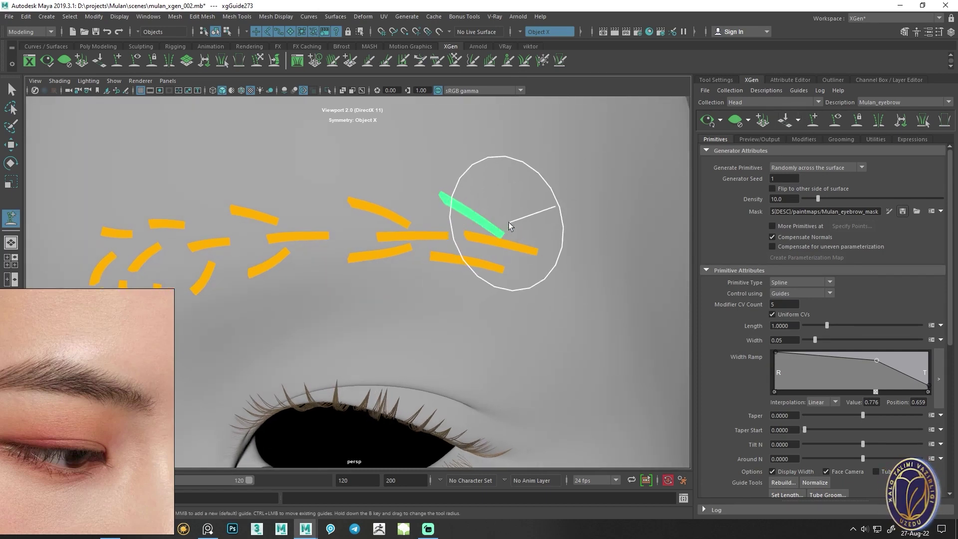
alt+drag(413, 278, 364, 295)
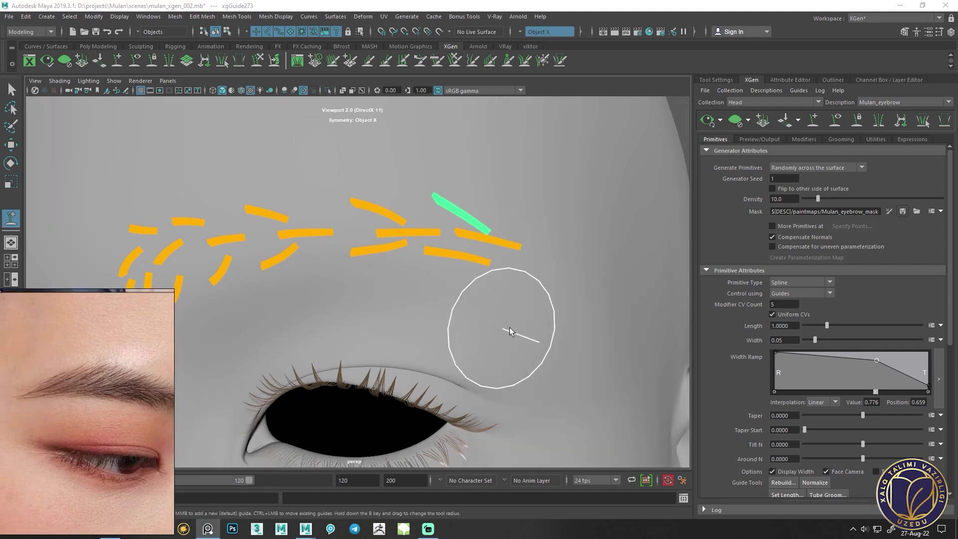
alt+right_drag(510, 330, 321, 310)
alt+drag(320, 309, 410, 316)
scroll(411, 291, up, 3)
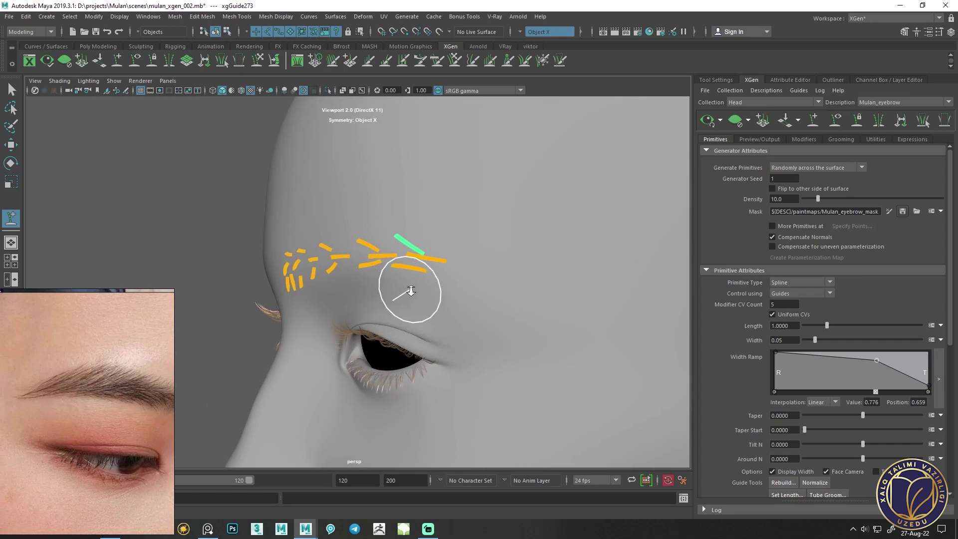
alt+right_drag(410, 291, 455, 246)
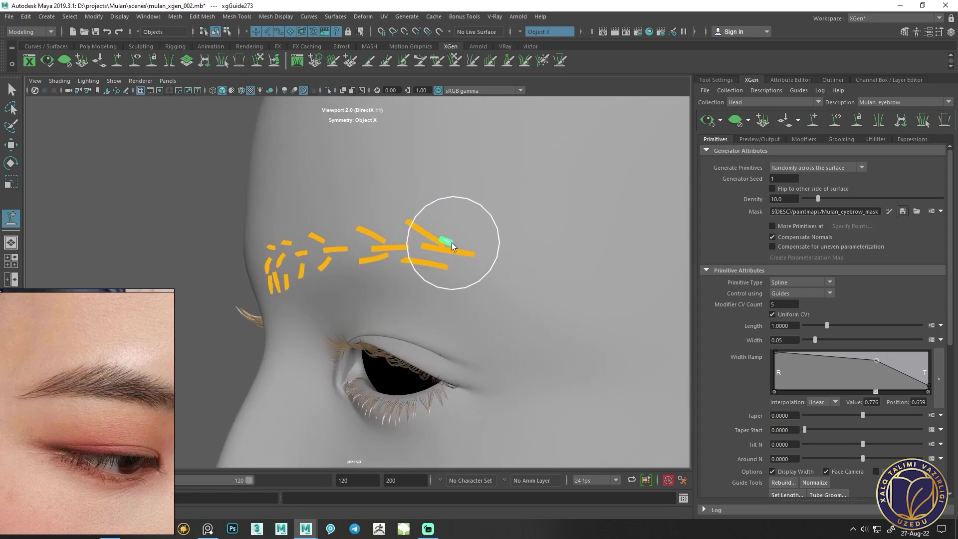
click(451, 242)
alt+drag(451, 243, 457, 267)
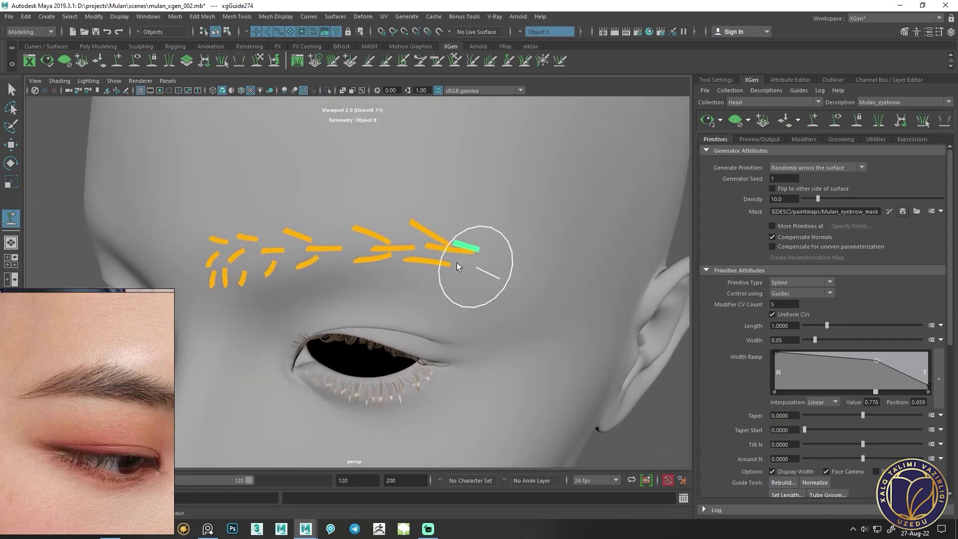
Scale down the longer outer-brow guide and pull its tip down along the brow
click(10, 91)
click(454, 247)
click(255, 59)
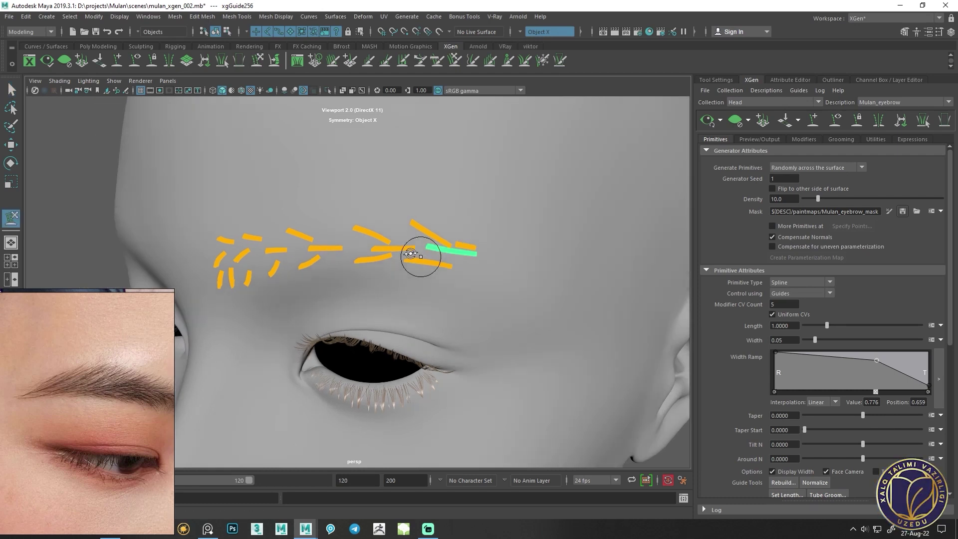
alt+drag(422, 255, 485, 260)
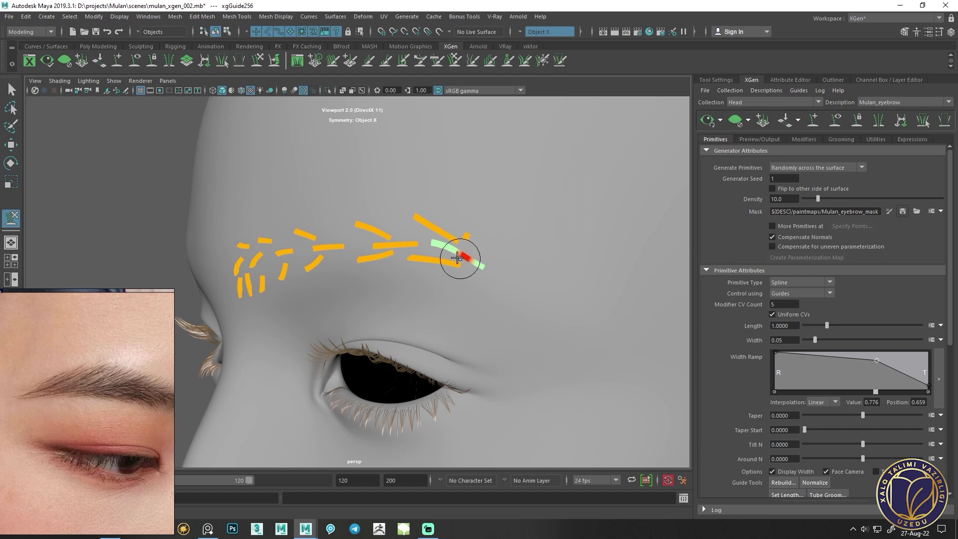
key(r)
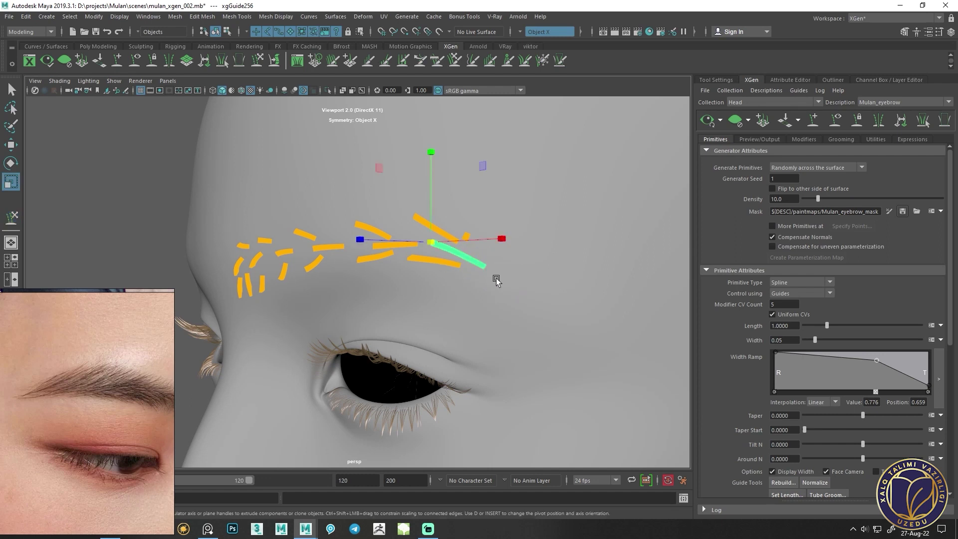
mouse_move(434, 240)
mouse_down()
mouse_move(425, 240)
mouse_move(402, 342)
mouse_up()
click(261, 63)
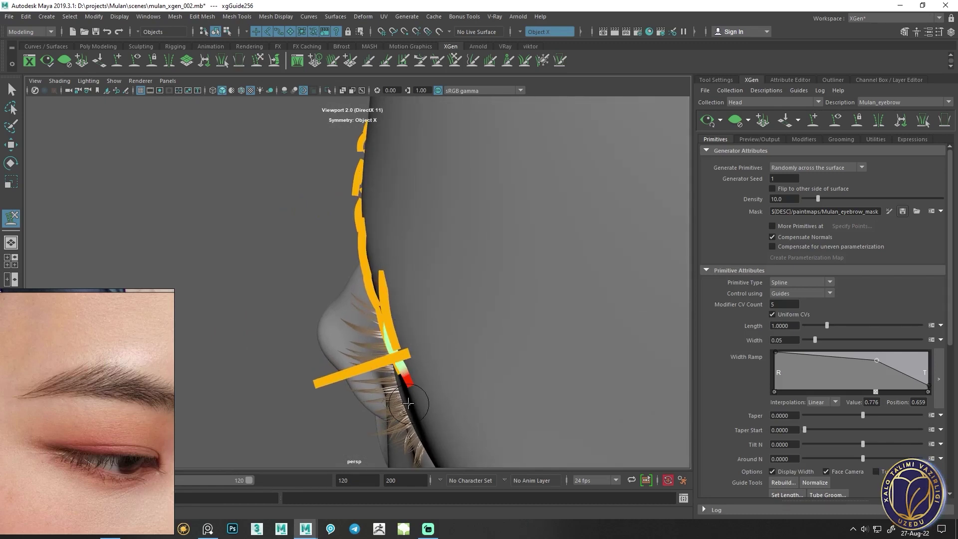
drag(394, 389, 412, 407)
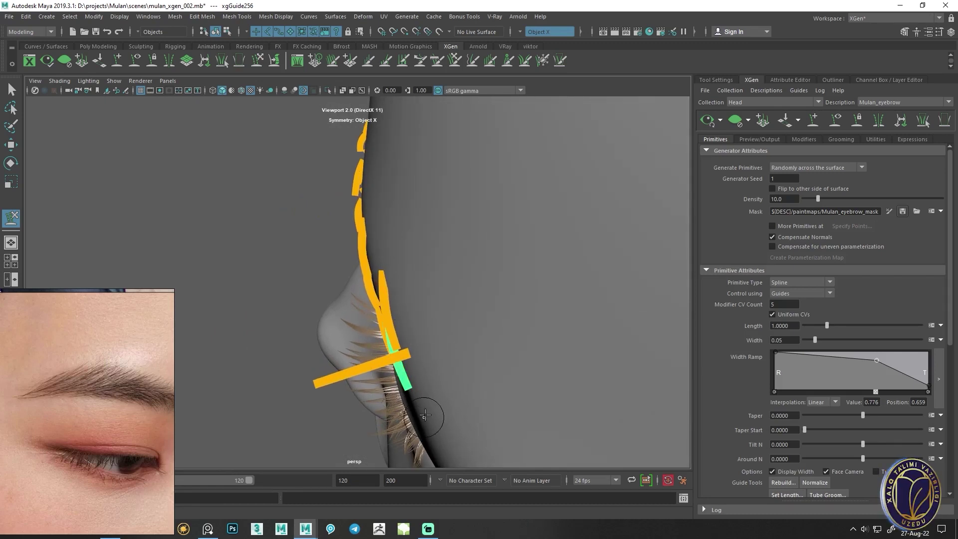
alt+drag(421, 353, 543, 381)
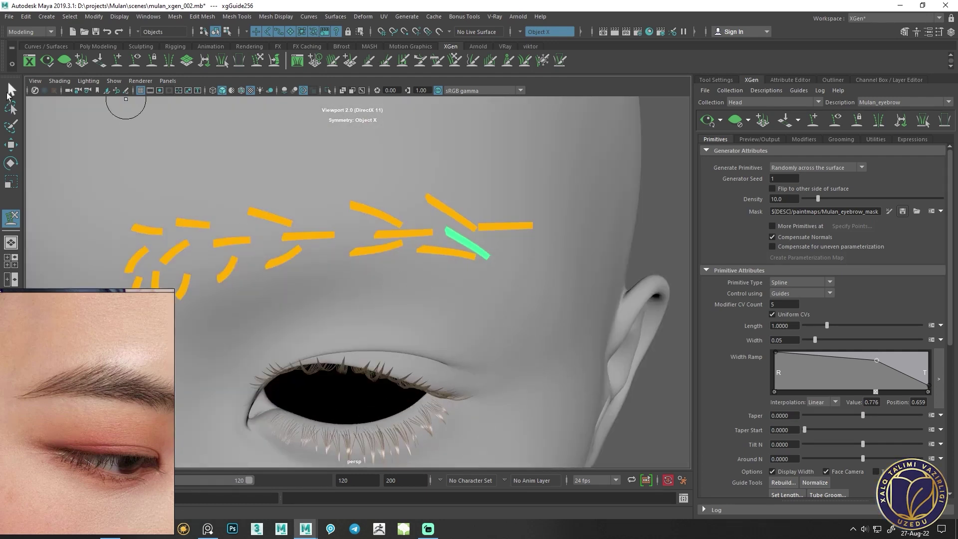
Scale the outer-end guide down to about half its length
click(260, 62)
alt+drag(492, 185, 524, 252)
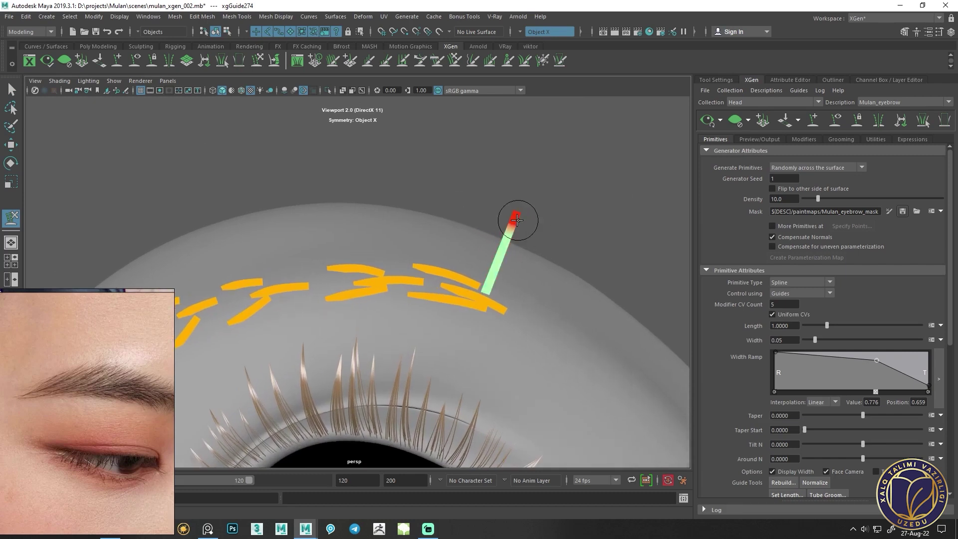
key(r)
drag(487, 294, 466, 296)
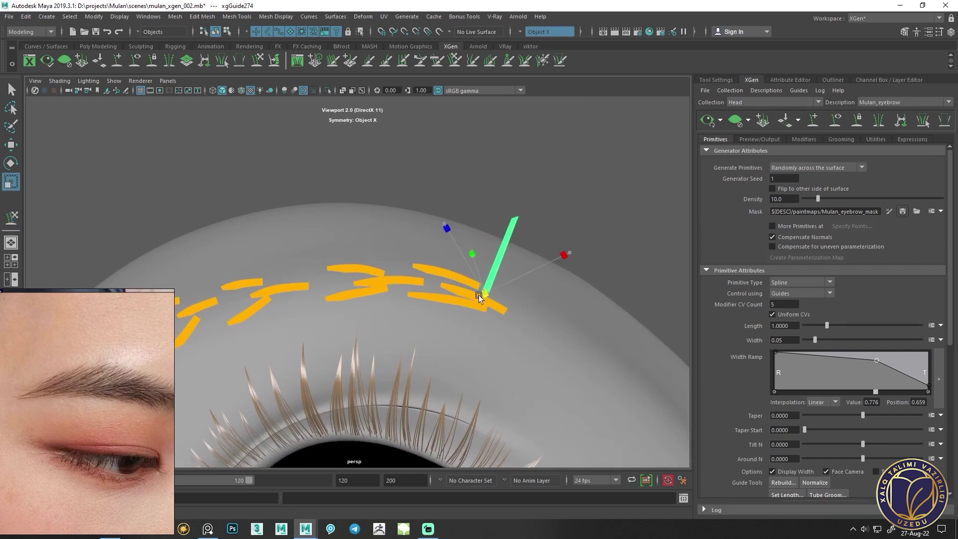
click(257, 60)
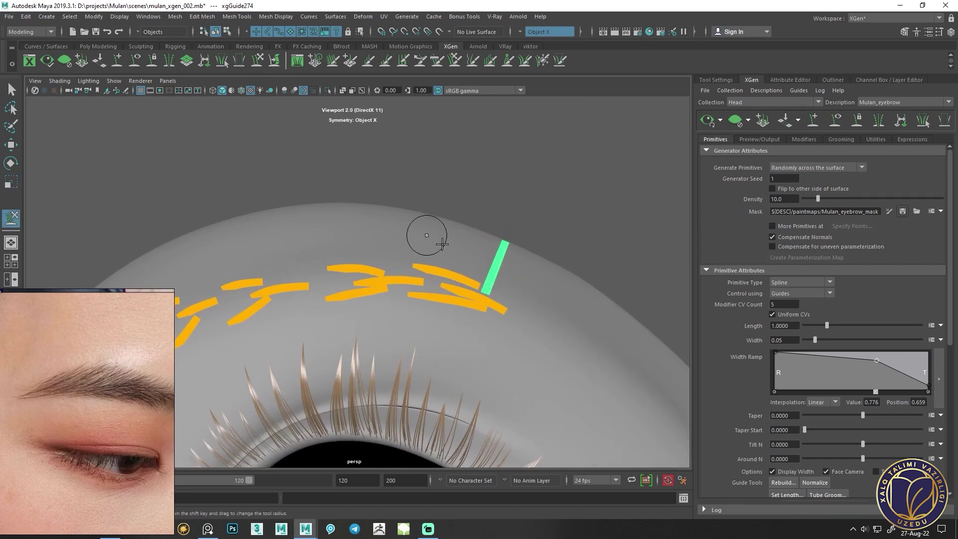
Tumble around the head to check the guides span the whole brow
alt+drag(428, 231, 395, 335)
mouse_move(374, 263)
alt+mouse_down()
mouse_move(474, 282)
mouse_move(534, 192)
alt+mouse_up()
alt+drag(513, 391, 451, 273)
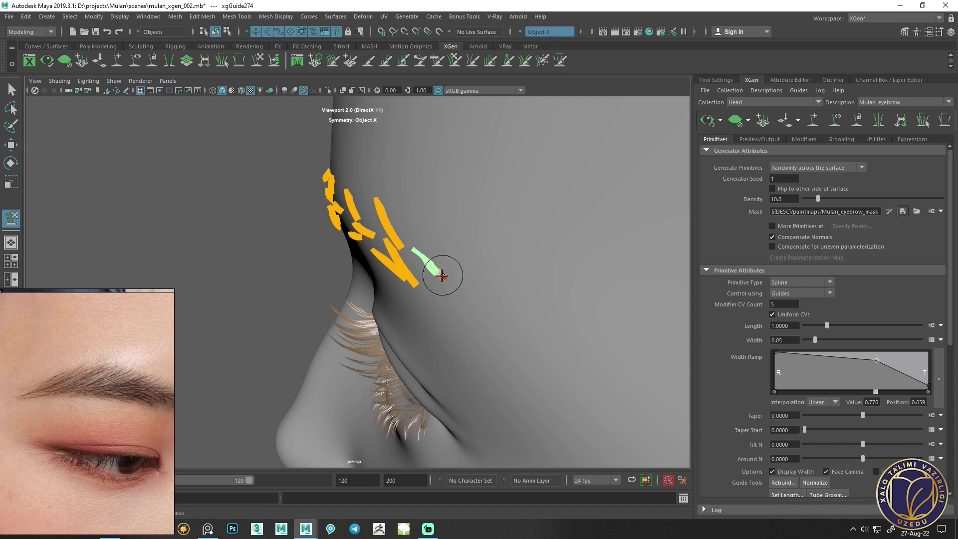
mouse_move(422, 254)
alt+mouse_down()
mouse_move(525, 258)
mouse_move(581, 312)
mouse_move(369, 279)
mouse_move(348, 267)
mouse_move(434, 256)
alt+mouse_up()
alt+right_drag(498, 278, 278, 273)
alt+drag(278, 274, 370, 220)
alt+right_drag(369, 220, 560, 265)
alt+middle_drag(560, 265, 522, 263)
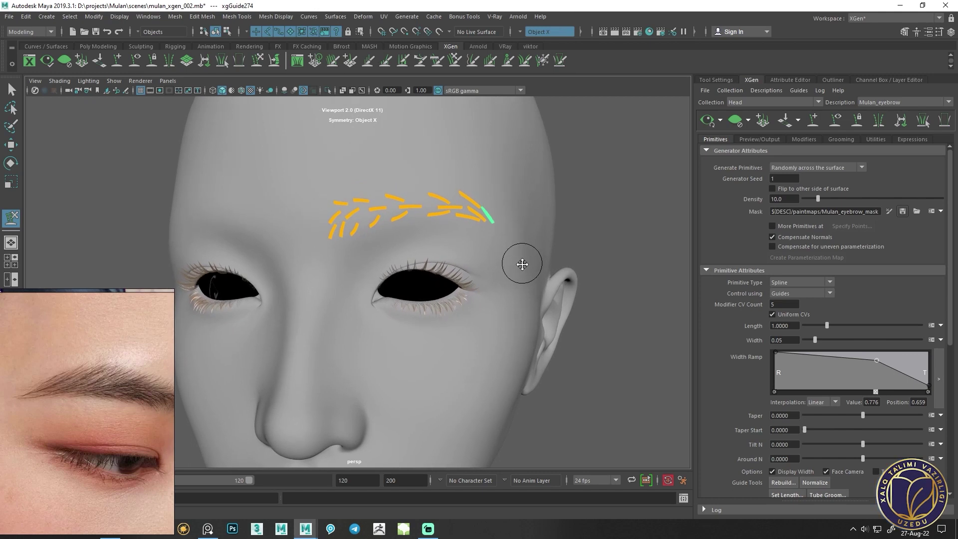
Update the eyebrow hair preview and open the eyebrow mask for 3D painting
click(707, 120)
alt+right_drag(648, 161, 417, 208)
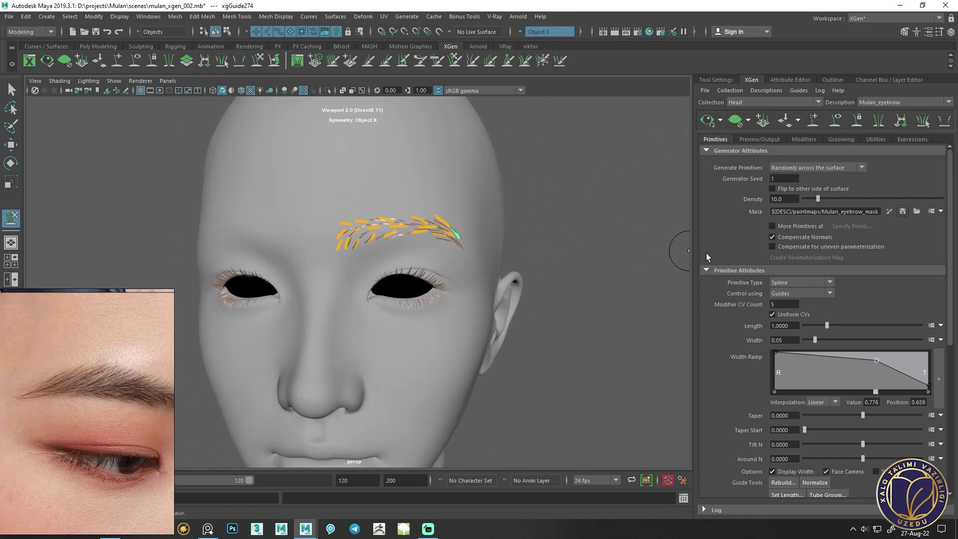
click(888, 212)
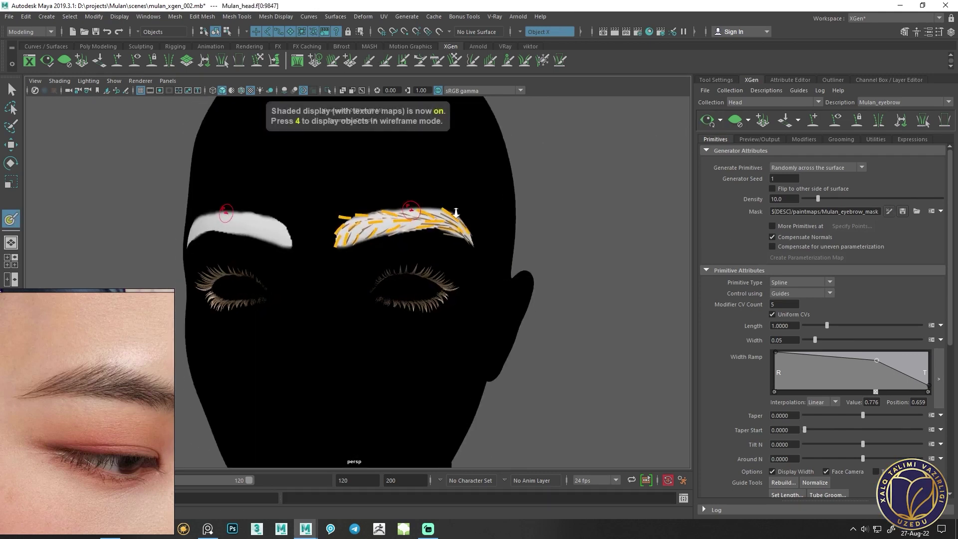
scroll(386, 234, up, 2)
scroll(386, 238, up, 2)
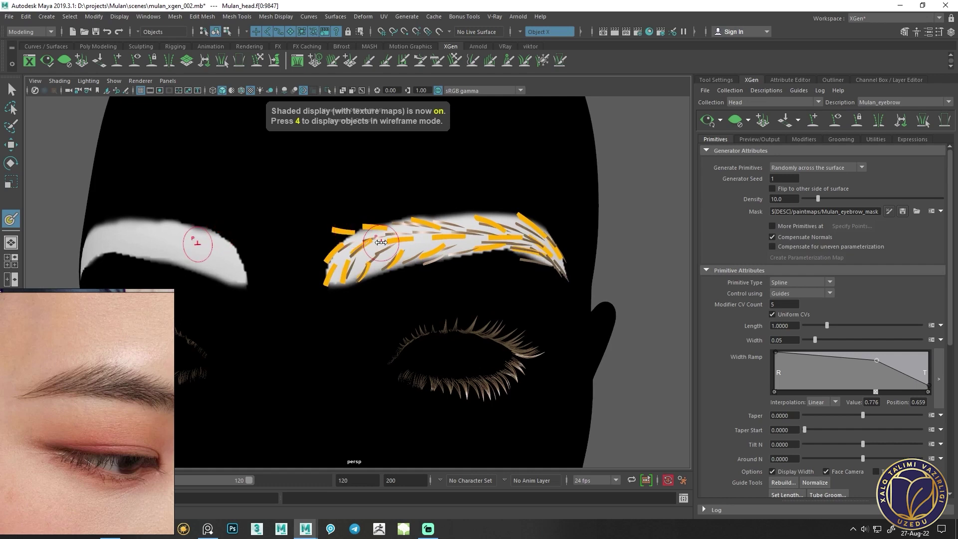
scroll(419, 225, up, 1)
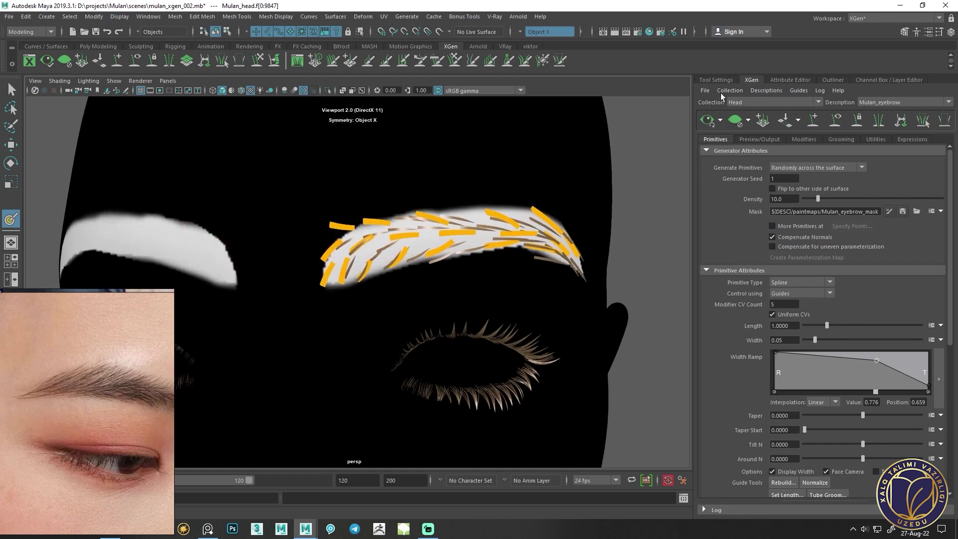
Set the 3D Paint colour to white with the soft round brush
click(724, 80)
drag(853, 214, 860, 213)
click(758, 147)
scroll(366, 267, up, 2)
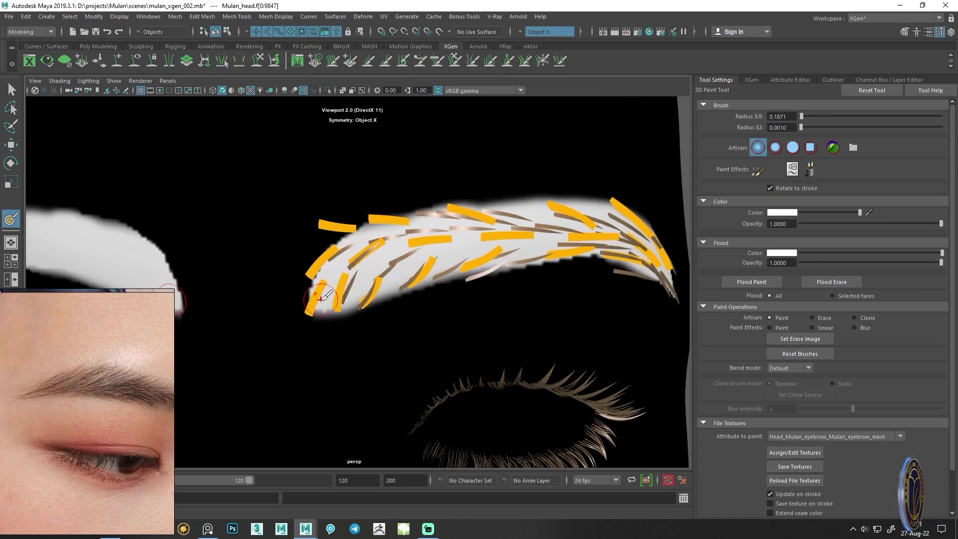
Paint white into the mask's inner brow tip and orbit to check coverage
drag(309, 297, 316, 264)
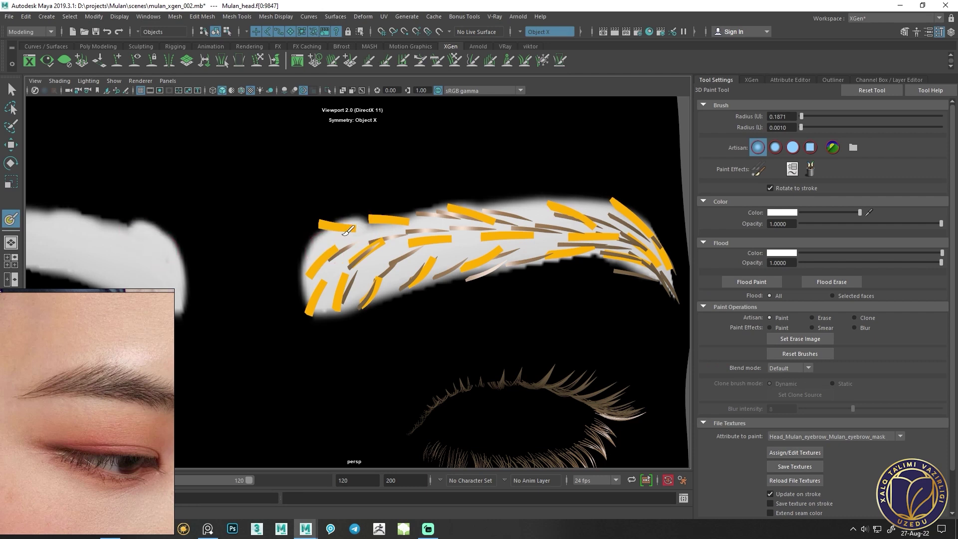
alt+drag(487, 231, 351, 231)
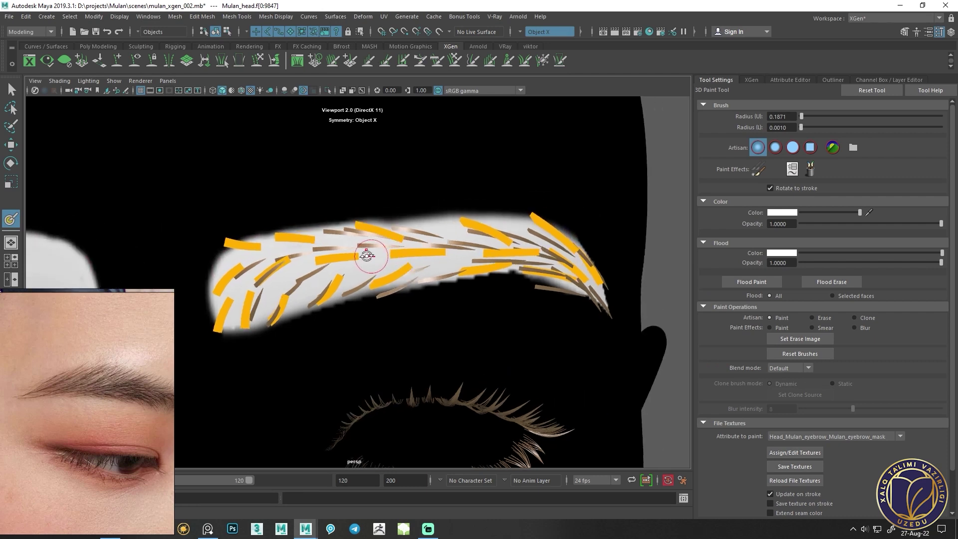
alt+drag(493, 214, 445, 220)
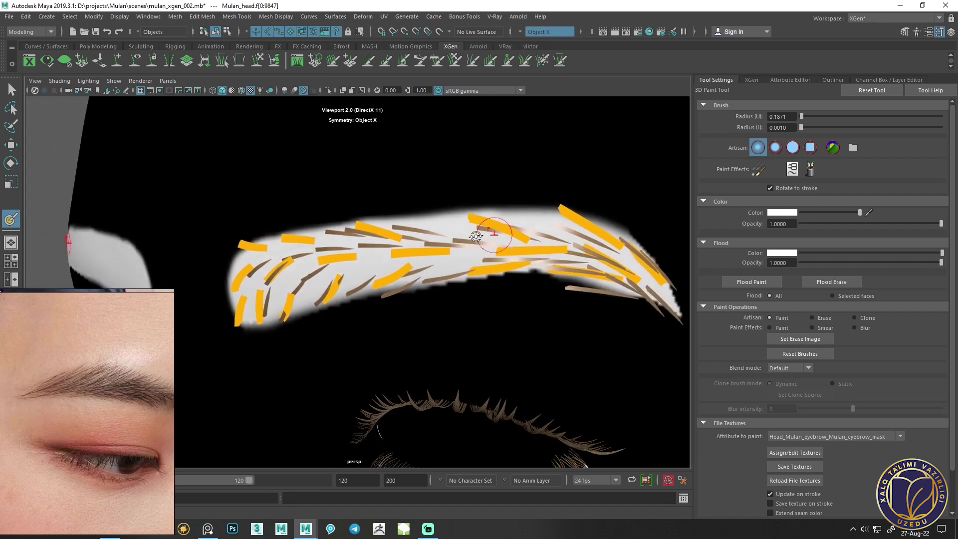
alt+drag(539, 214, 409, 217)
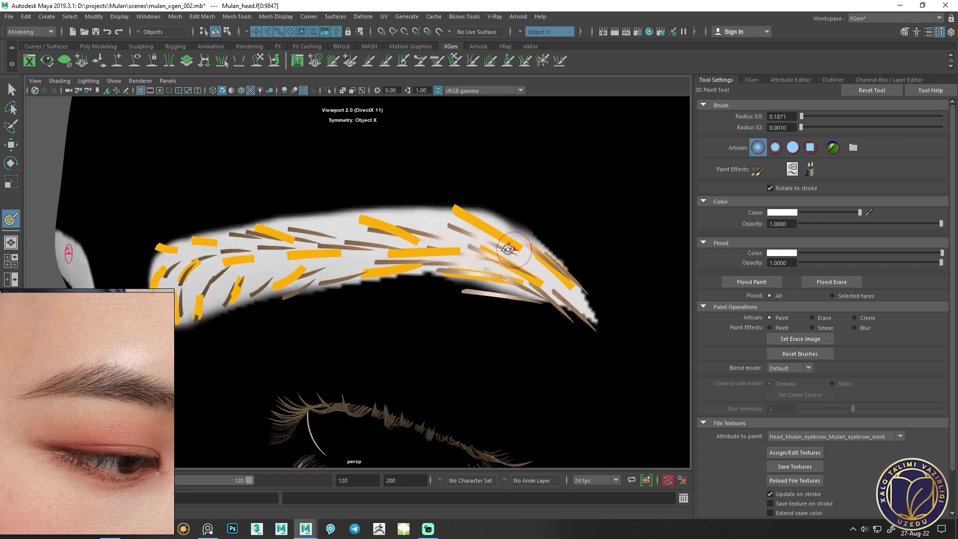
alt+drag(508, 248, 476, 234)
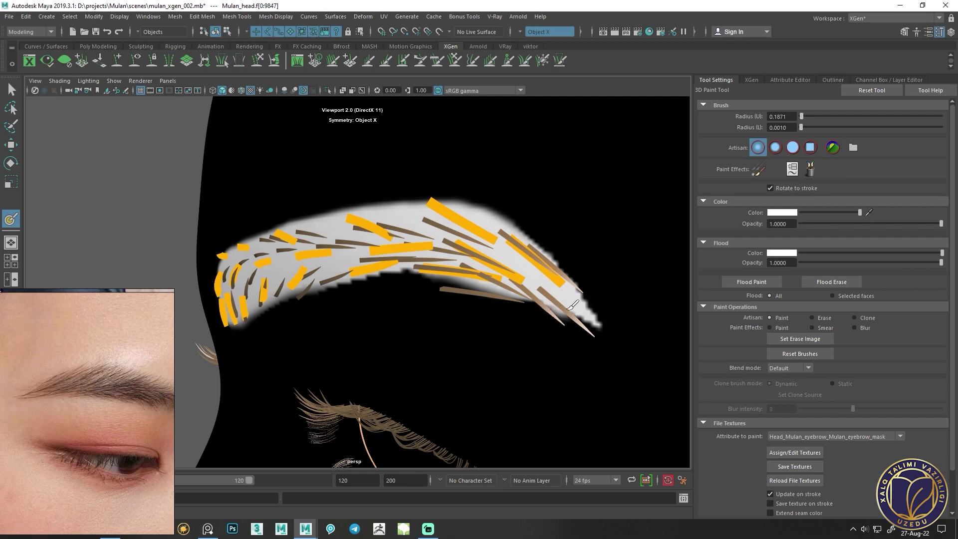
alt+drag(521, 278, 546, 293)
mouse_move(444, 260)
alt+mouse_down()
mouse_move(454, 252)
mouse_move(531, 257)
alt+mouse_up()
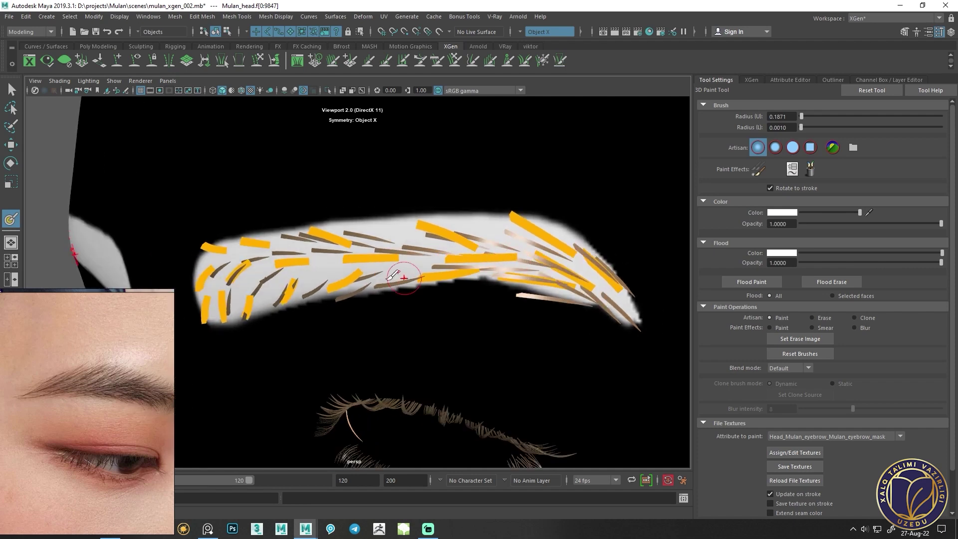
alt+drag(393, 275, 468, 260)
mouse_move(344, 292)
alt+mouse_down()
mouse_move(374, 273)
mouse_move(436, 262)
alt+mouse_up()
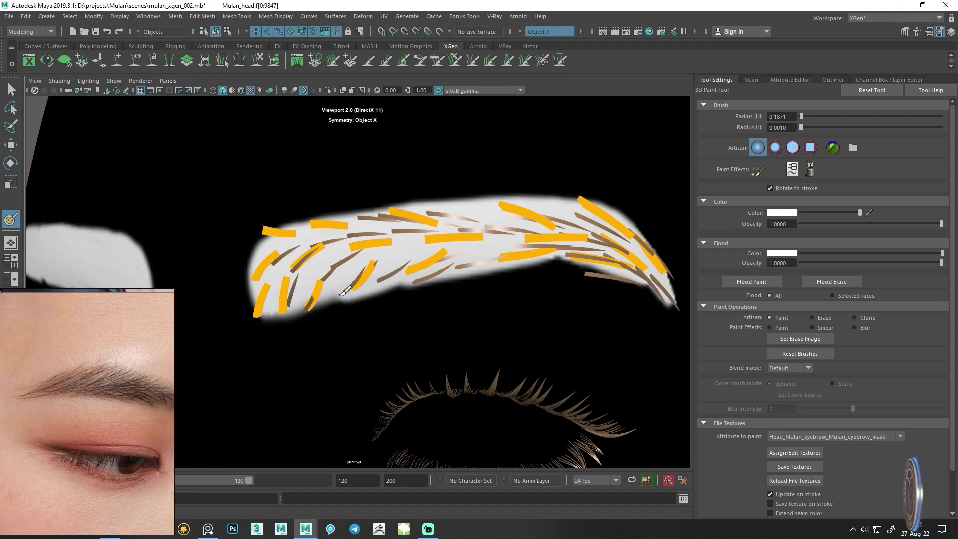
Switch to textured display (6) and frame both painted eyebrows on the head
key(6)
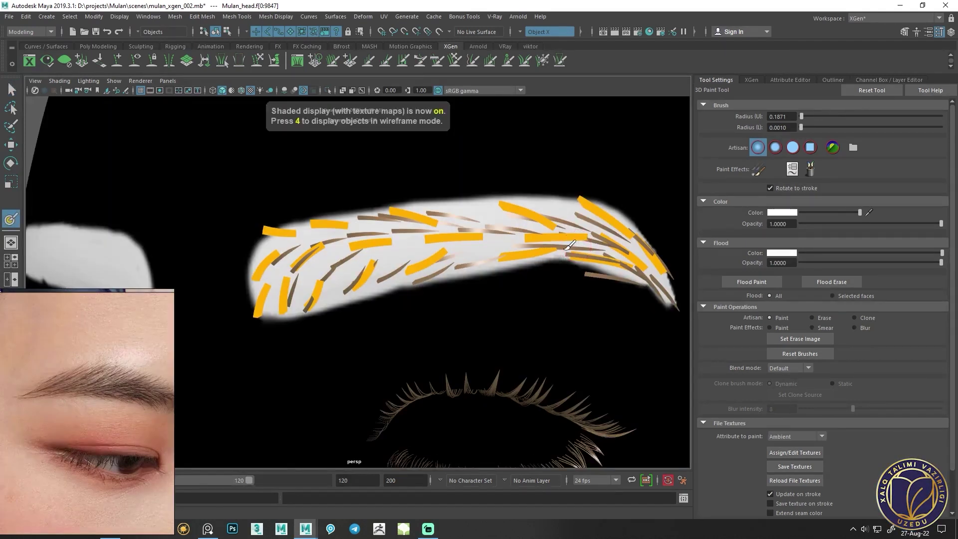
scroll(569, 245, down, 5)
alt+middle_drag(569, 244, 530, 275)
scroll(530, 276, up, 5)
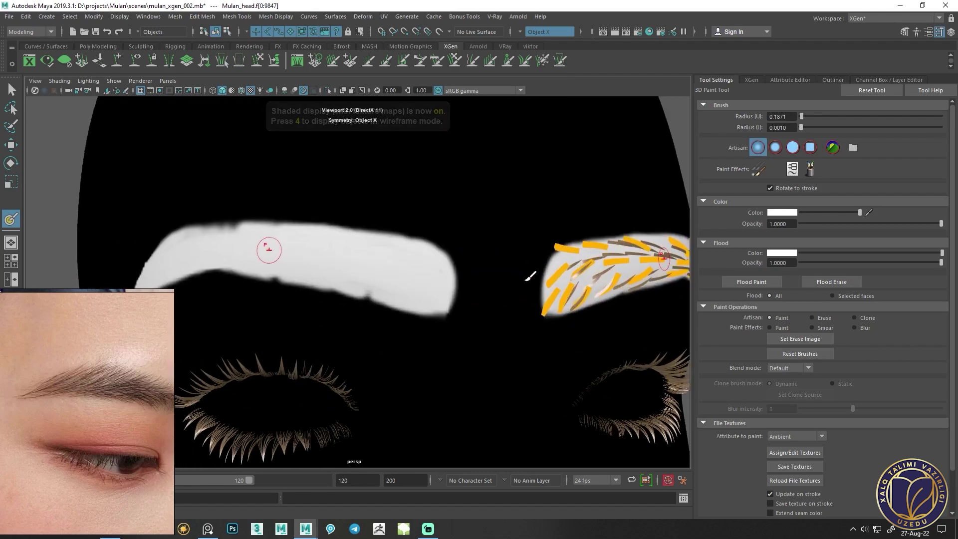
alt+drag(529, 276, 447, 273)
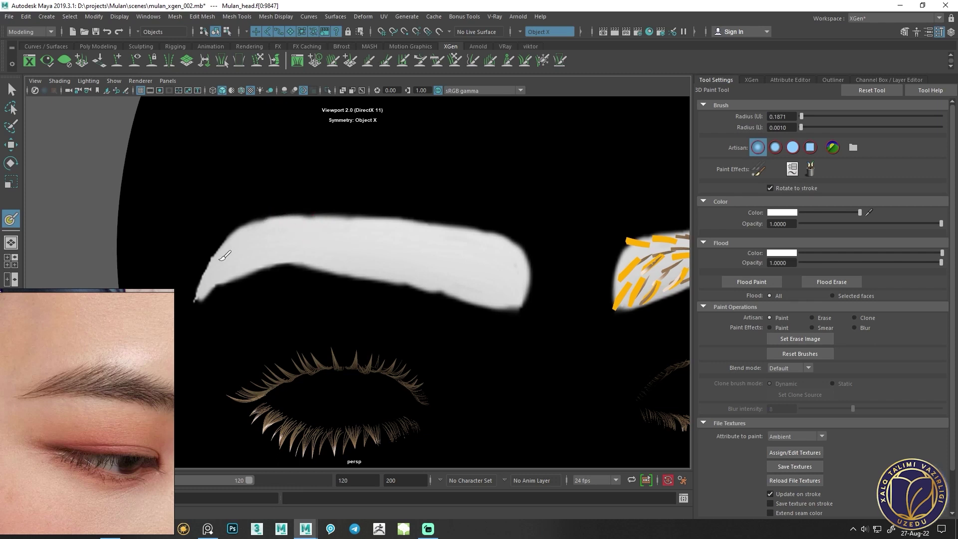
scroll(459, 278, down, 3)
alt+middle_drag(459, 277, 543, 289)
scroll(544, 288, down, 5)
mouse_move(543, 288)
alt+mouse_down()
mouse_move(454, 287)
mouse_move(449, 224)
mouse_move(413, 198)
alt+mouse_up()
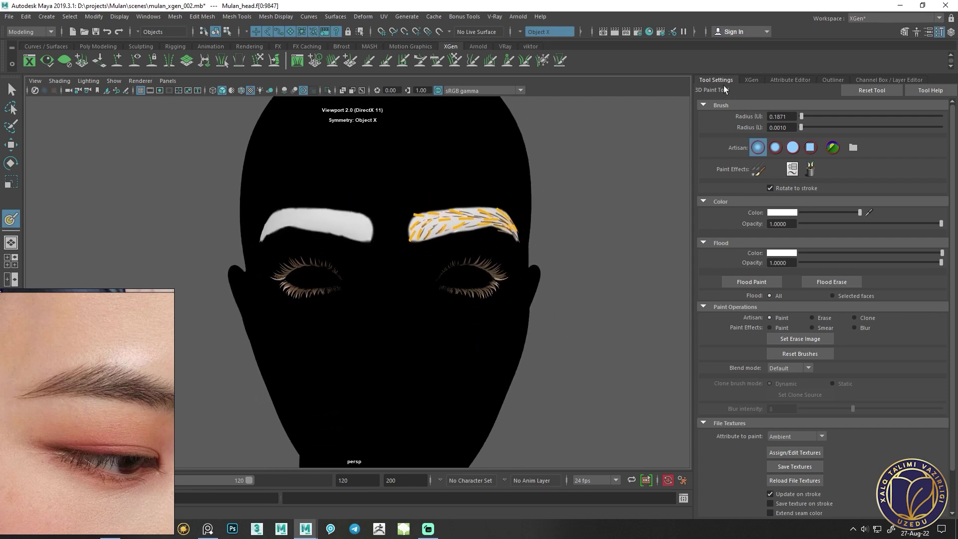
Go back to the Mulan_eyebrow XGen settings and save the Mulan_eyebrow_mask map
click(750, 81)
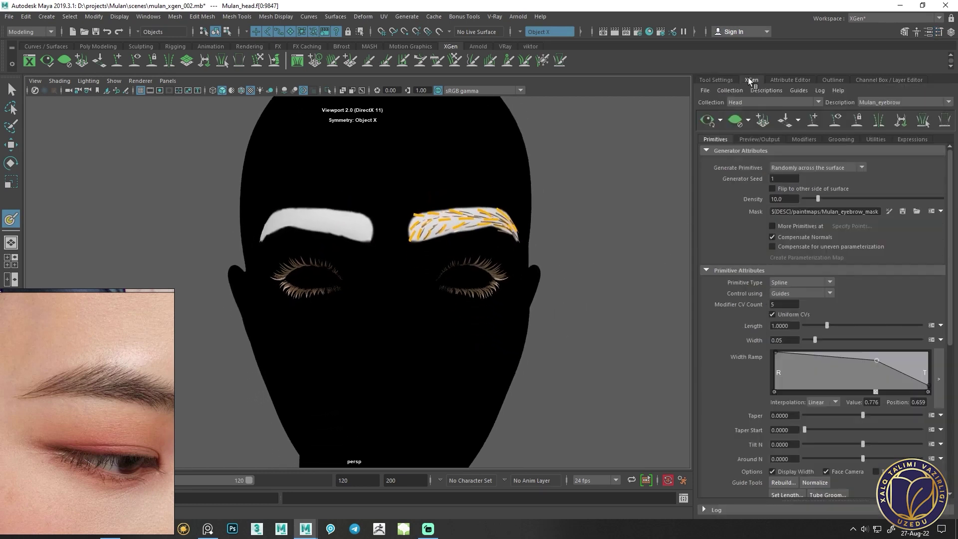
click(901, 213)
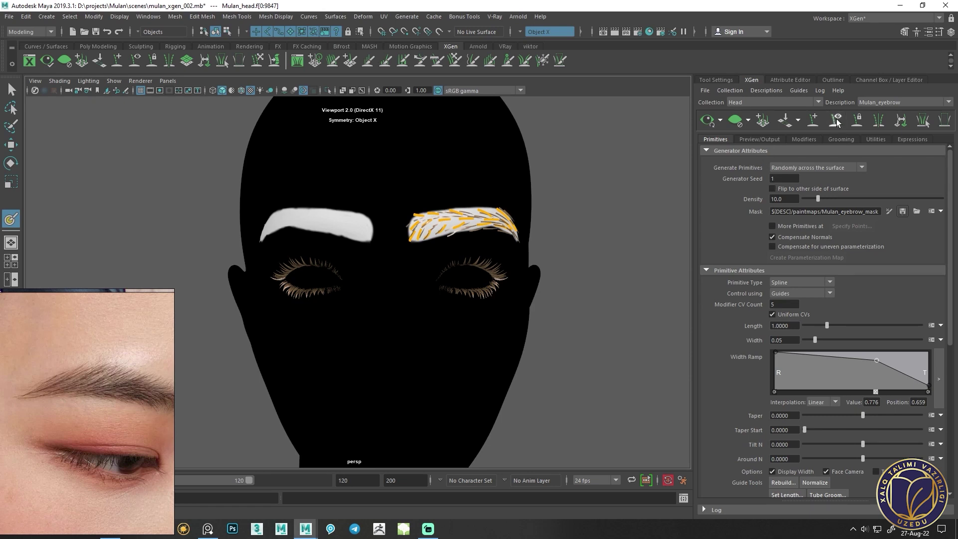